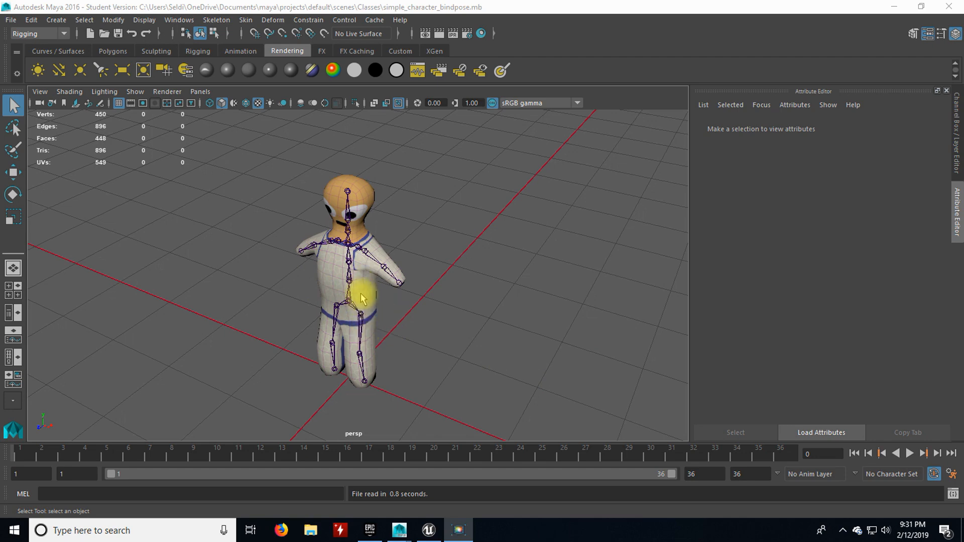
# Select the SpaceDude mesh together with its skeleton from the pelvis root joint
pyautogui.click(398, 301)
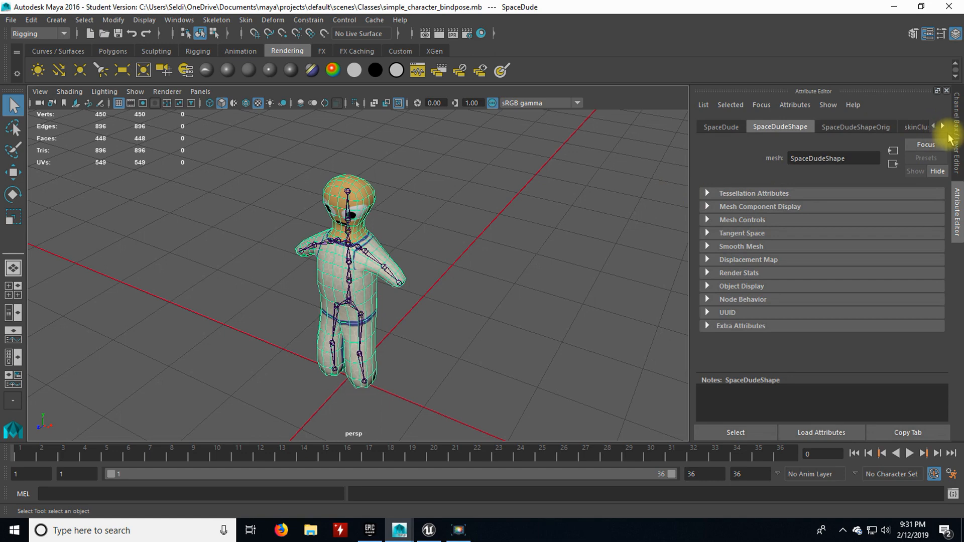
pyautogui.click(957, 141)
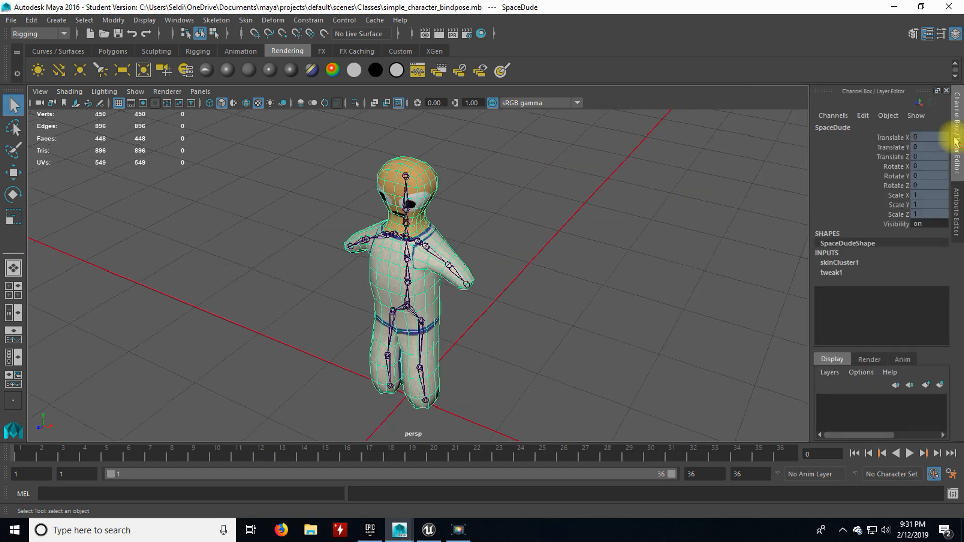
pyautogui.click(407, 305)
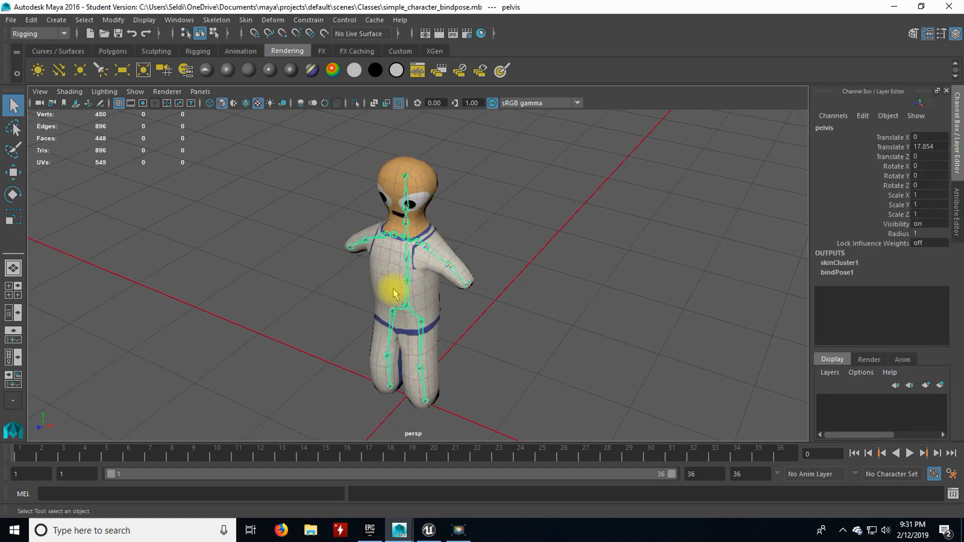
pyautogui.click(393, 291)
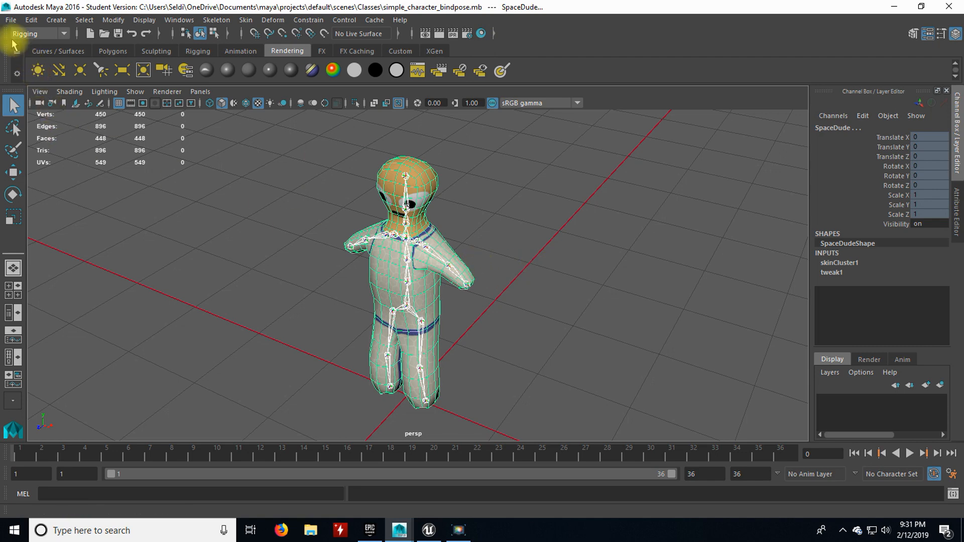
# Export the selected mesh and skeleton as an FBX file named simple_char_bindpose in the Classes folder, leaving animation out
pyautogui.click(11, 20)
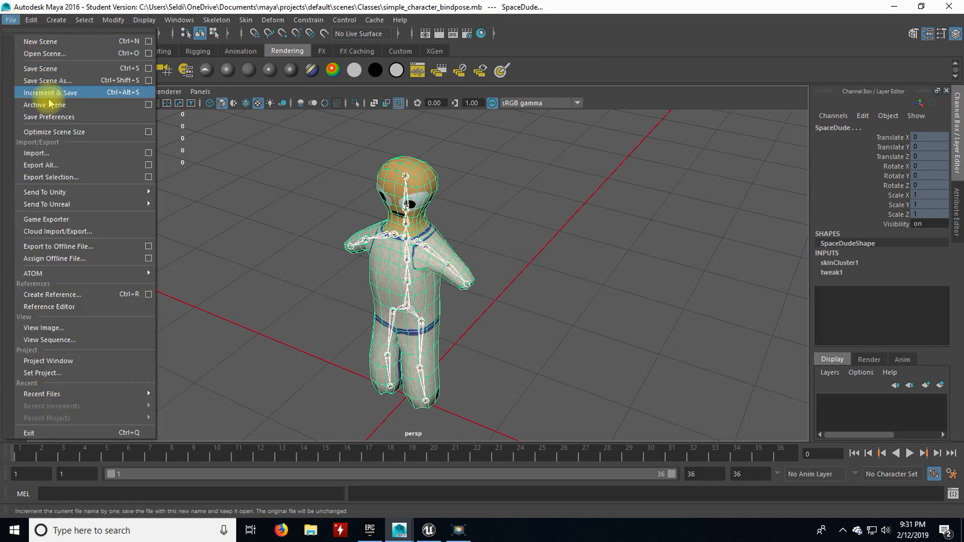
pyautogui.click(74, 179)
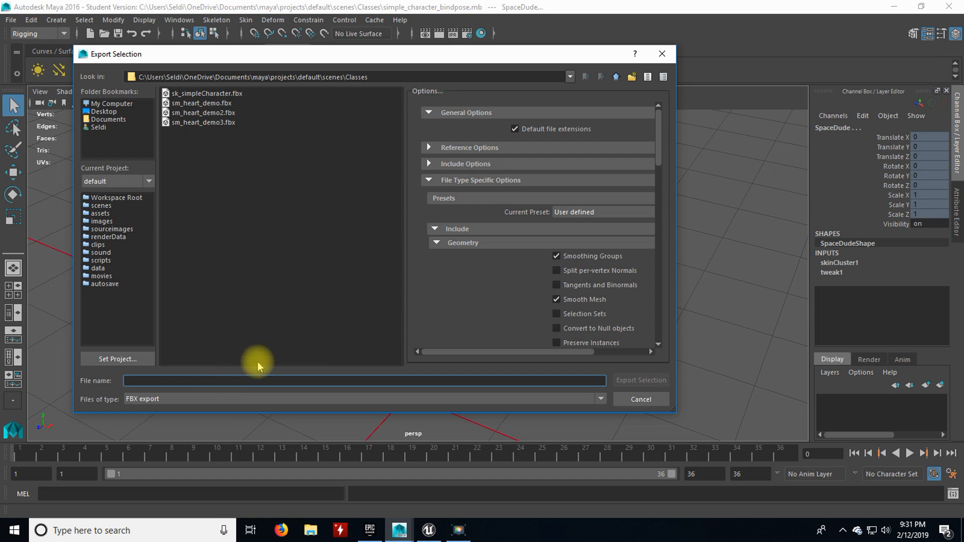
pyautogui.write('simple_char_bindpose')
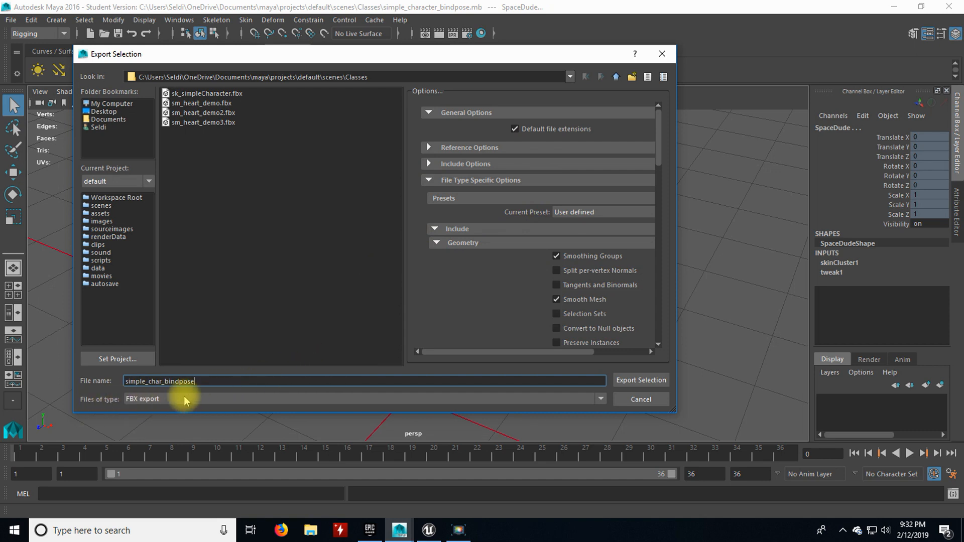
pyautogui.click(174, 400)
pyautogui.click(174, 401)
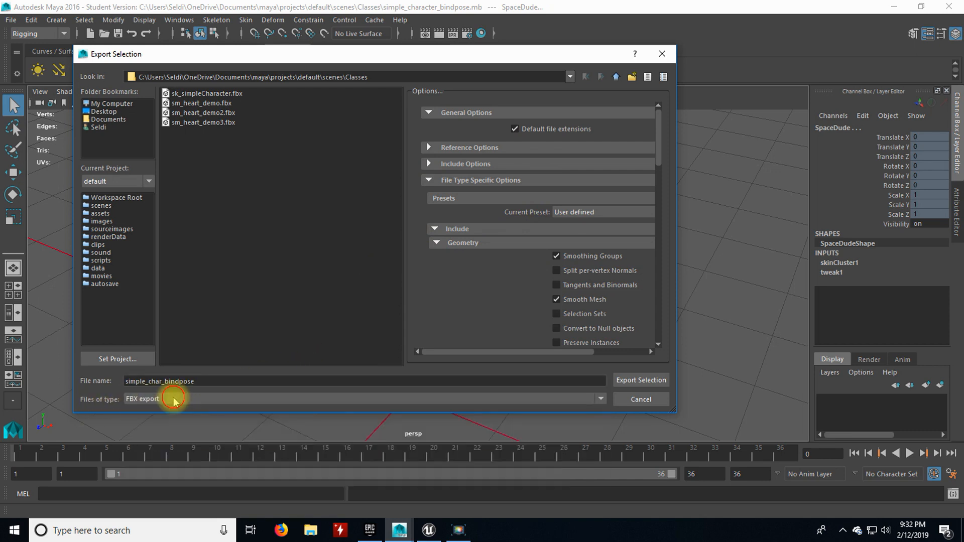
pyautogui.click(437, 243)
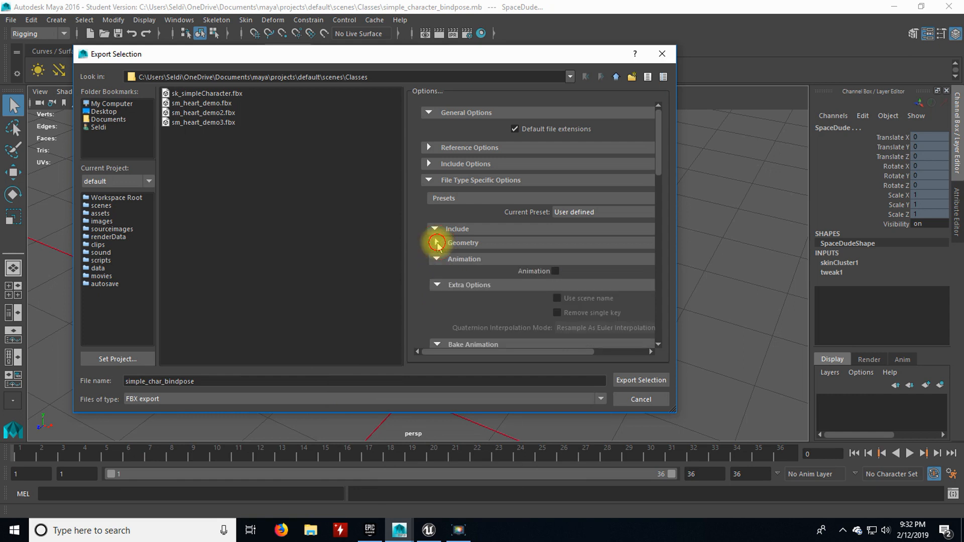
pyautogui.click(437, 244)
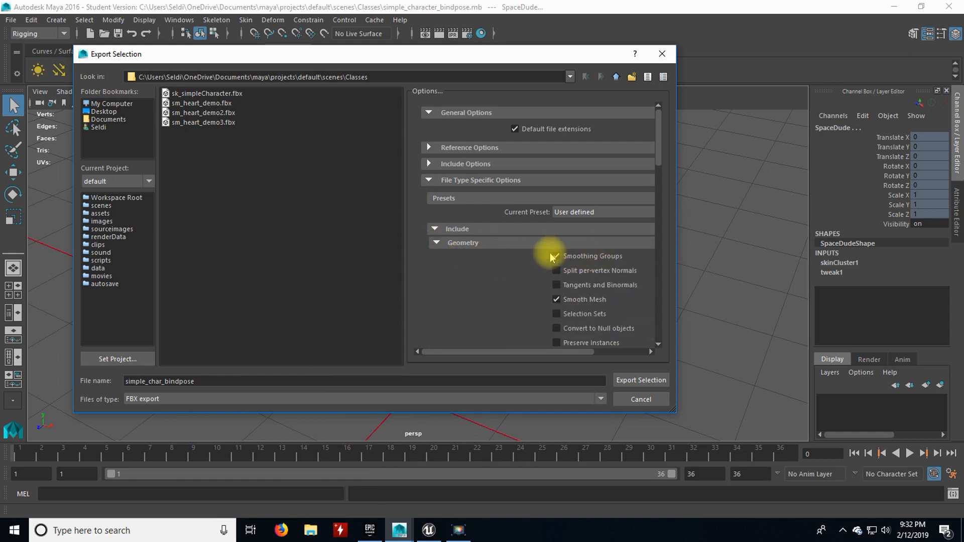
pyautogui.click(436, 243)
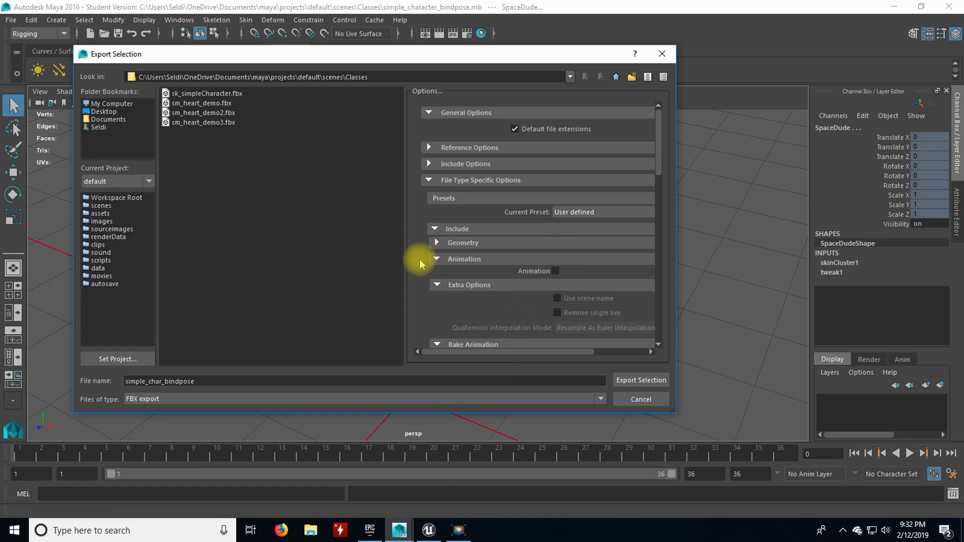
pyautogui.click(641, 381)
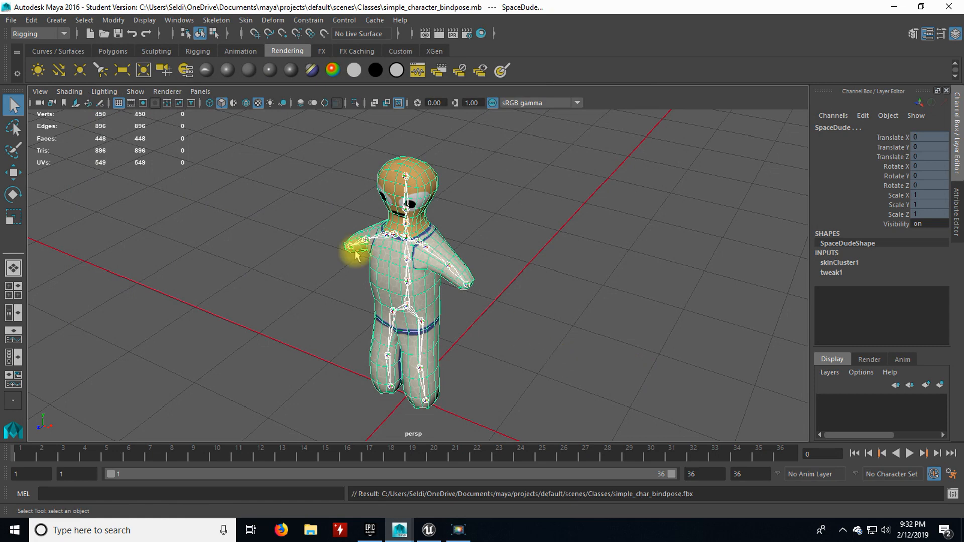
# Open the scene simple_character_idle.mb from the Classes folder
pyautogui.click(11, 20)
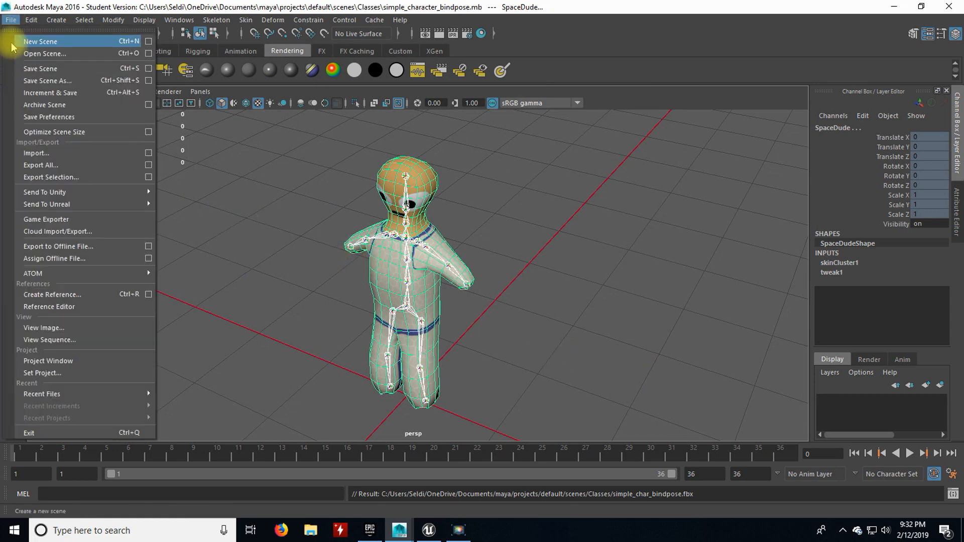
pyautogui.click(45, 54)
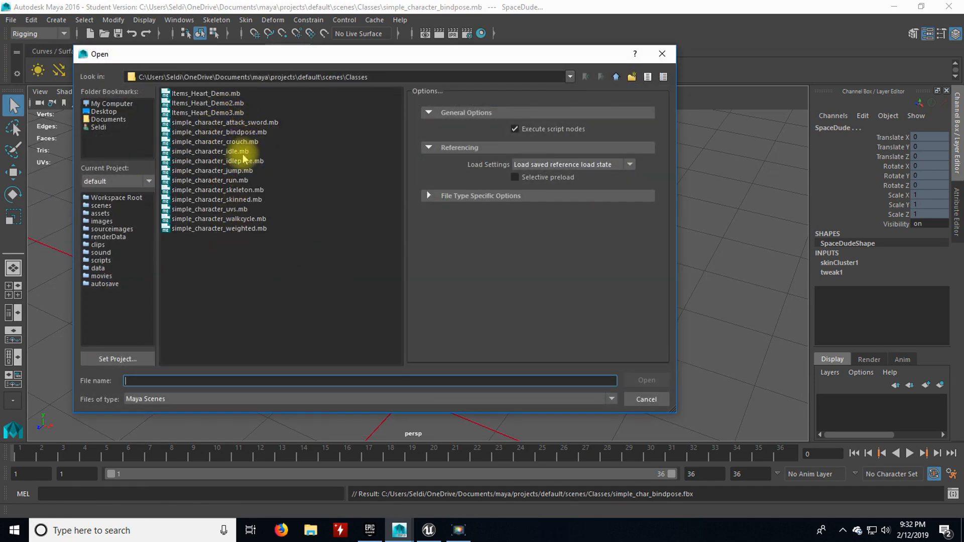
pyautogui.click(223, 153)
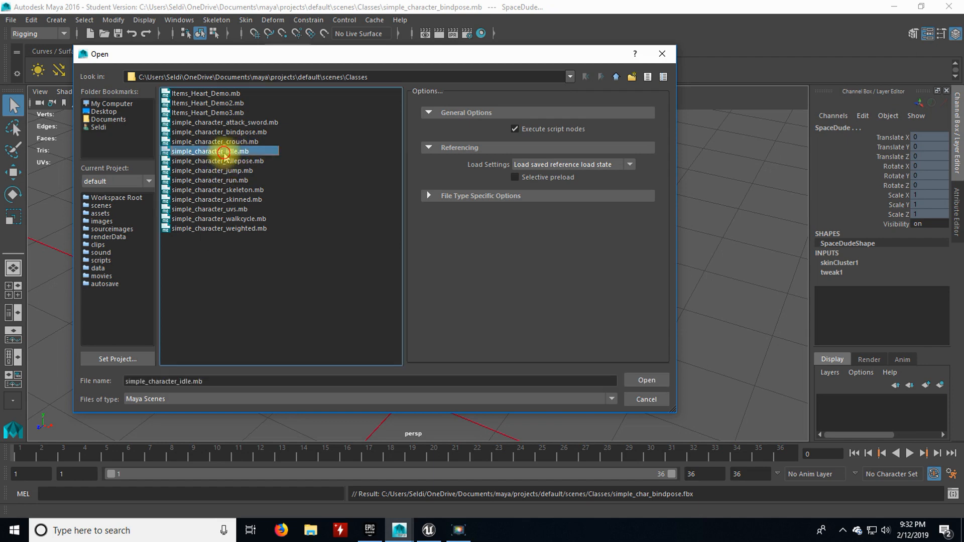
pyautogui.doubleClick(224, 153)
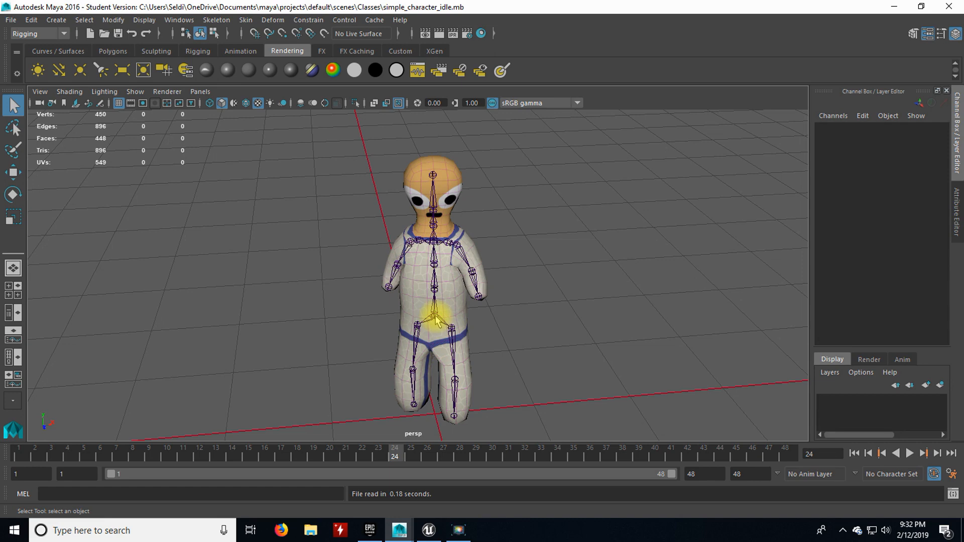
# Select only the character's skeleton from the pelvis root joint, without the mesh
pyautogui.click(435, 316)
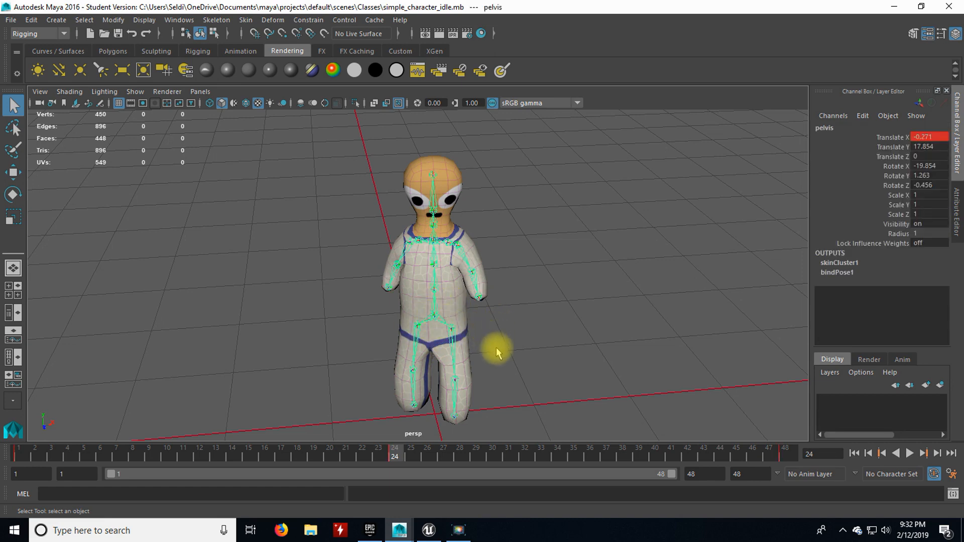
pyautogui.click(455, 300)
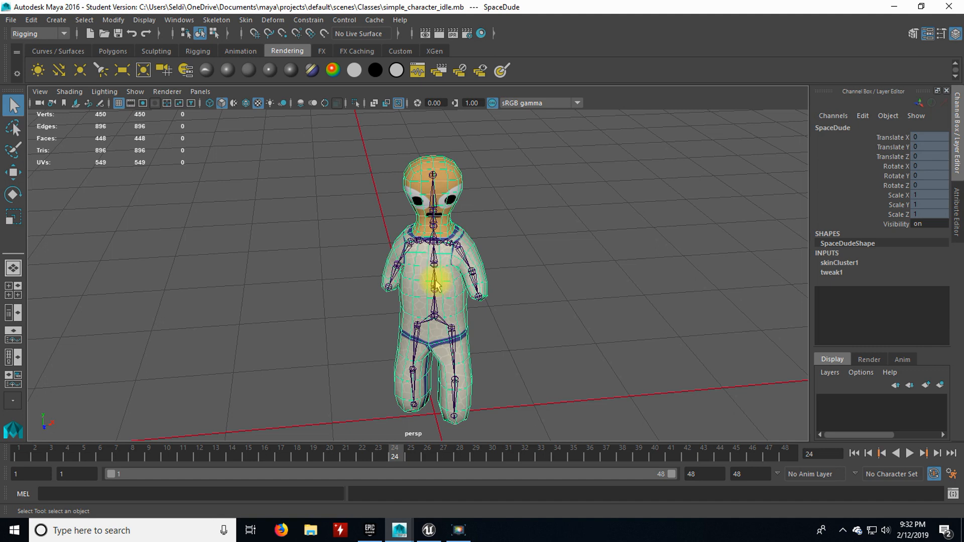
pyautogui.click(435, 317)
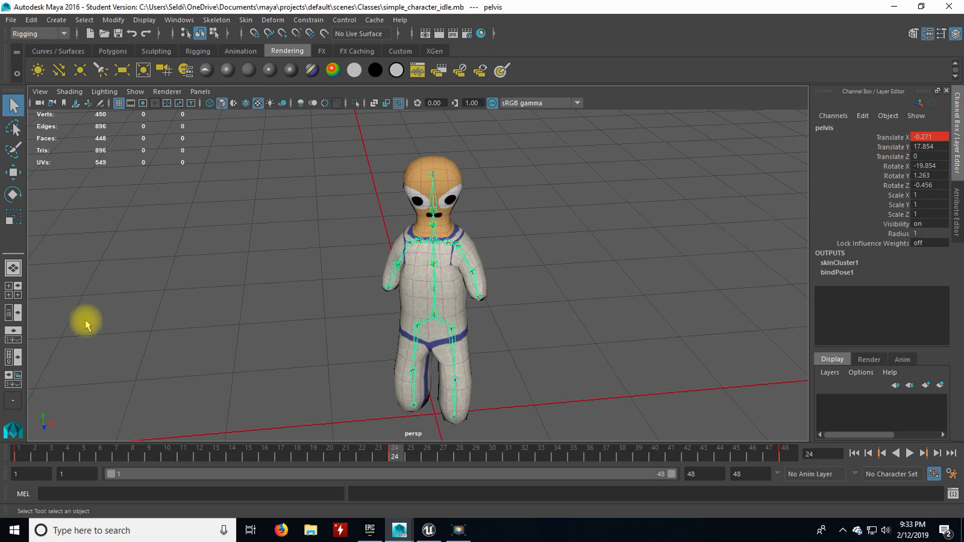
pyautogui.click(8, 21)
pyautogui.click(55, 183)
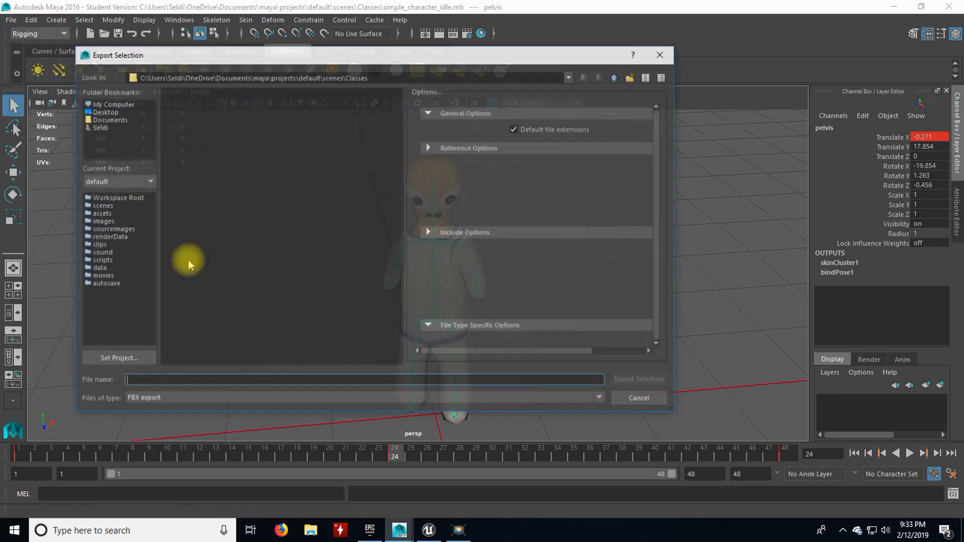
pyautogui.click(201, 94)
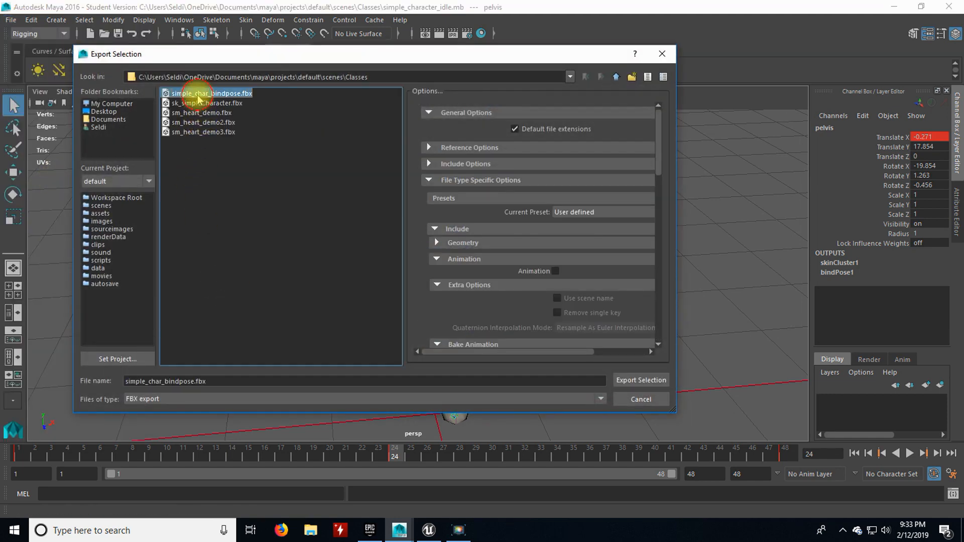
pyautogui.click(193, 381)
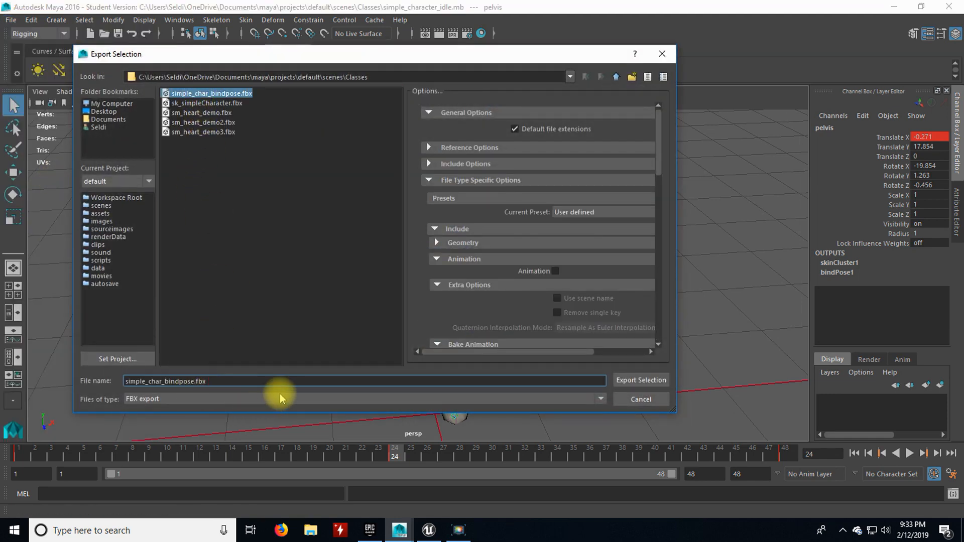
pyautogui.press('BackSpace')
pyautogui.press('BackSpace')
pyautogui.press('BackSpace')
pyautogui.press('BackSpace')
pyautogui.press('BackSpace')
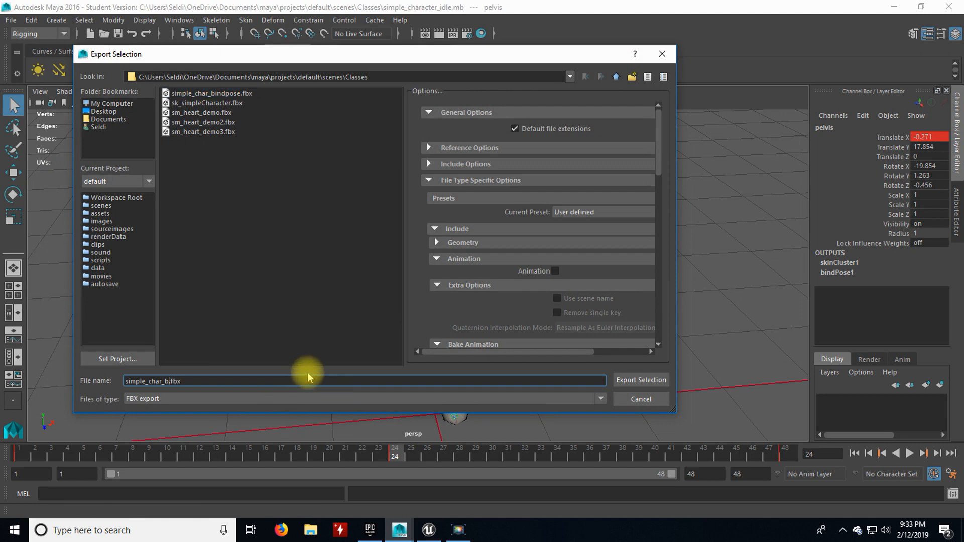
pyautogui.write('idle')
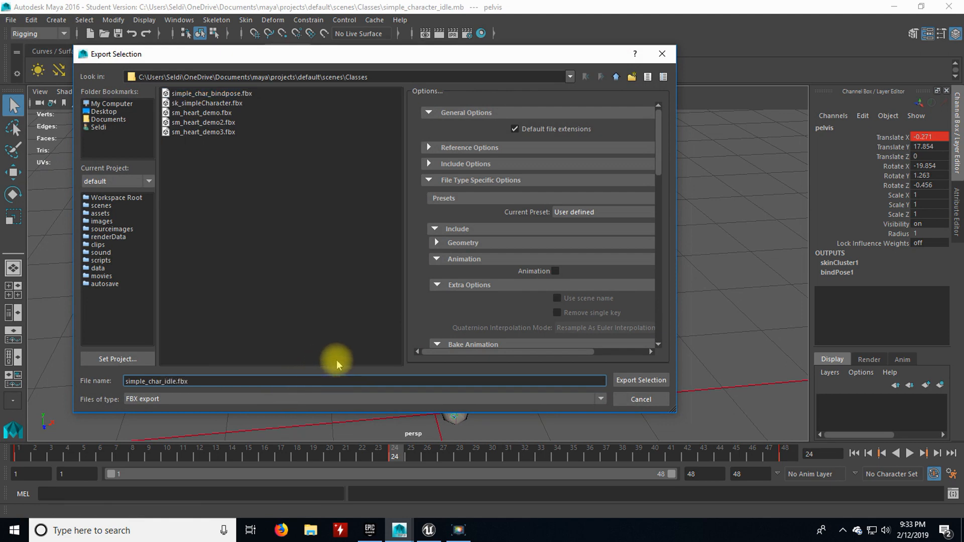
pyautogui.click(437, 245)
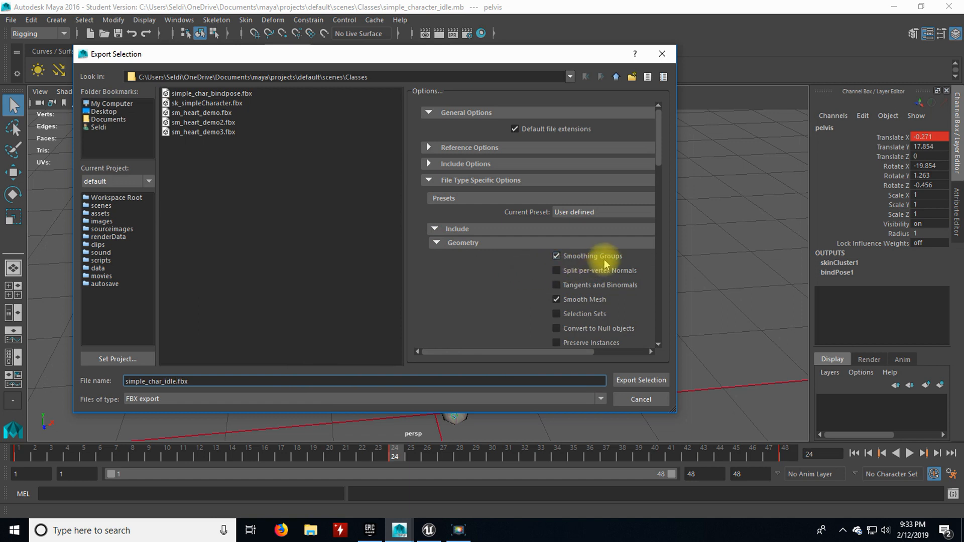
pyautogui.scroll(-3, 520, 261)
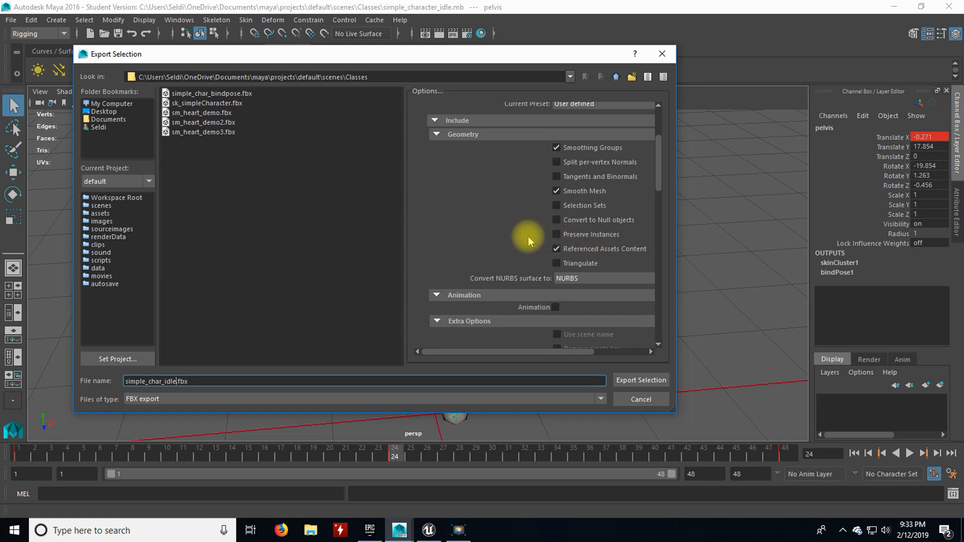
pyautogui.scroll(1, 524, 244)
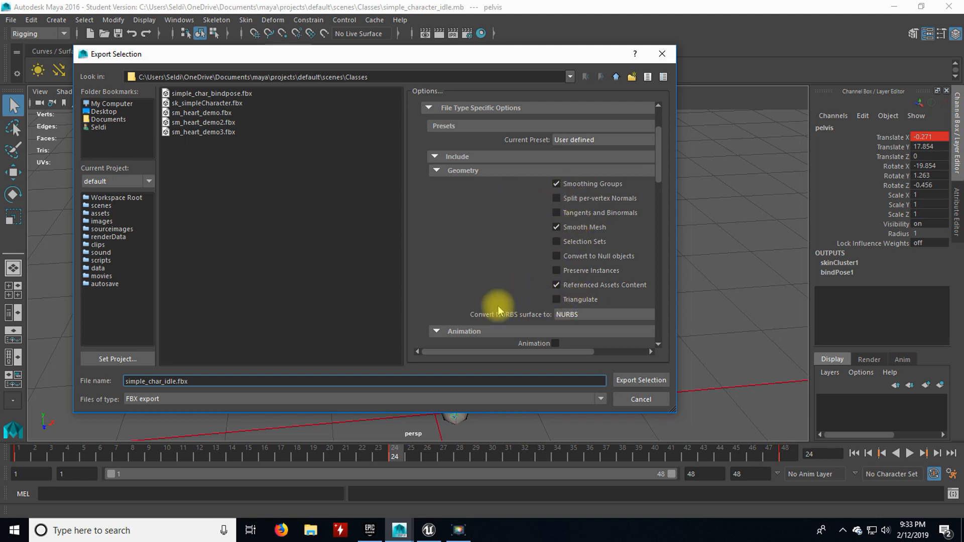
pyautogui.click(435, 171)
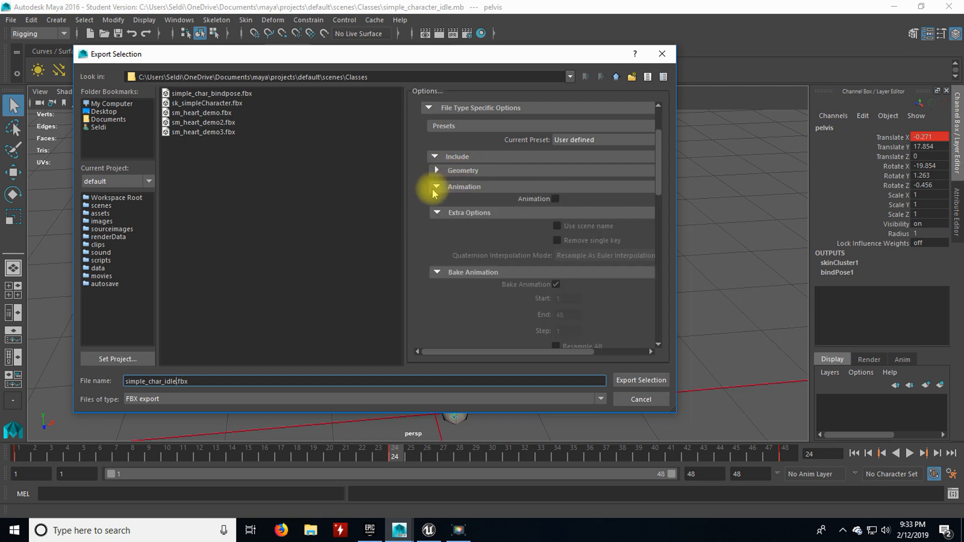
pyautogui.click(555, 199)
pyautogui.scroll(-1, 552, 211)
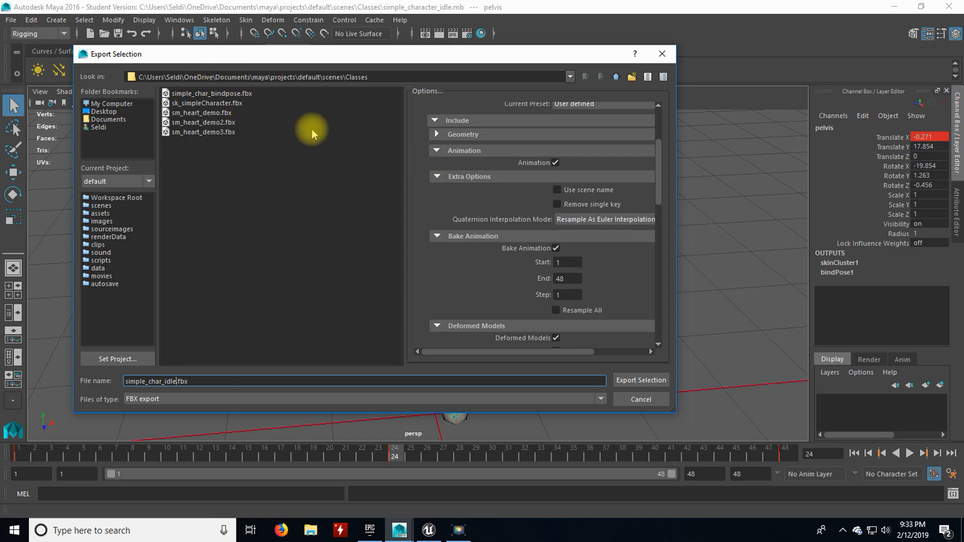
pyautogui.click(656, 404)
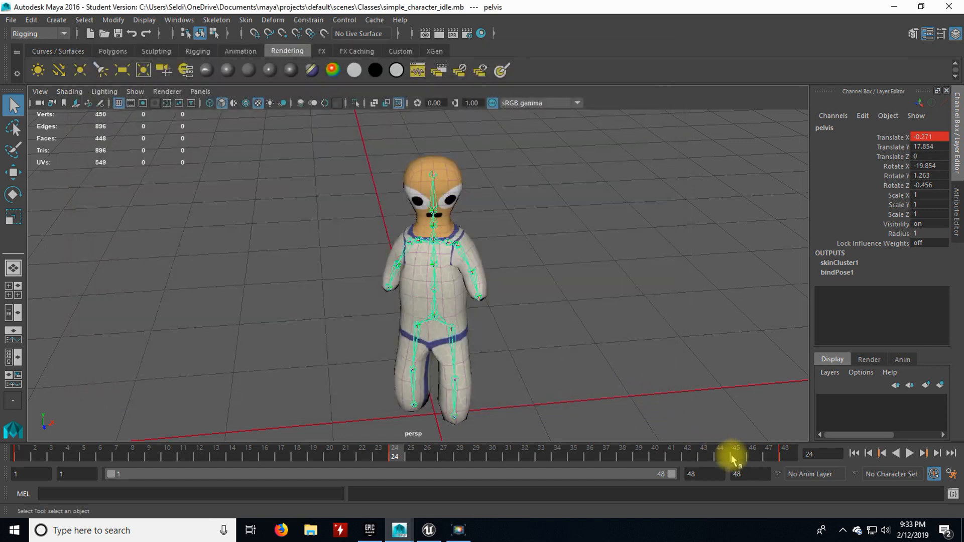
# Set the end of the playback range to frame 47 and preview the looping idle animation
pyautogui.click(910, 454)
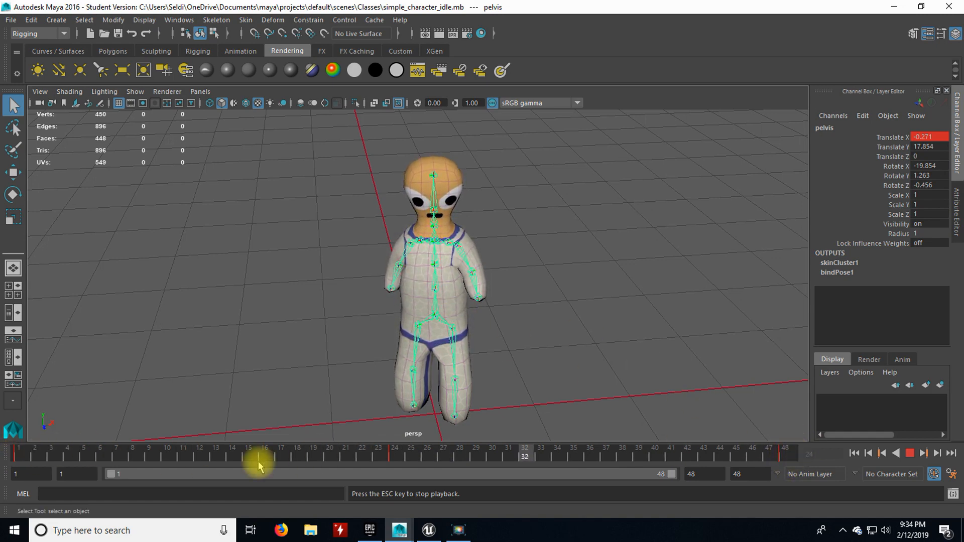
pyautogui.click(910, 453)
pyautogui.click(755, 475)
pyautogui.moveTo(755, 475); pyautogui.dragTo(720, 474)
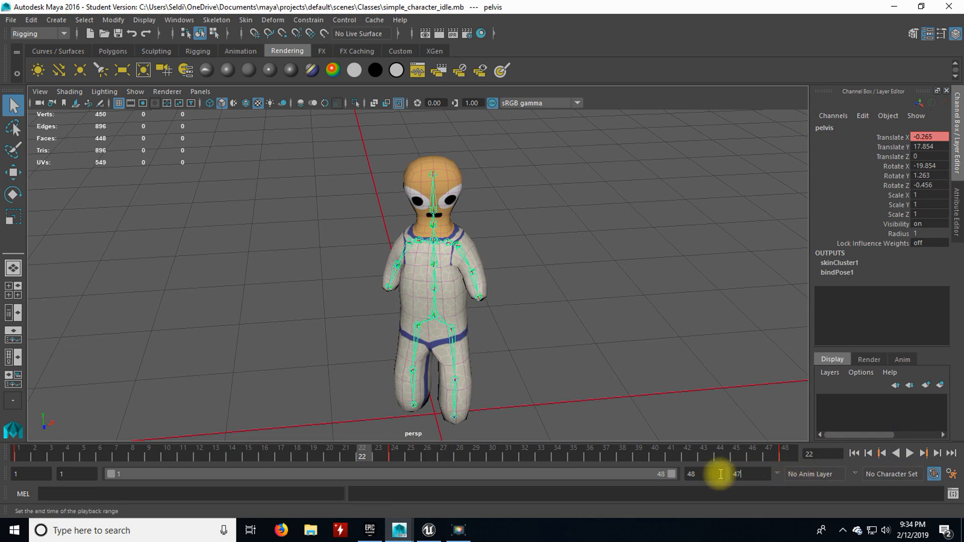
pyautogui.write('47')
pyautogui.press('Return')
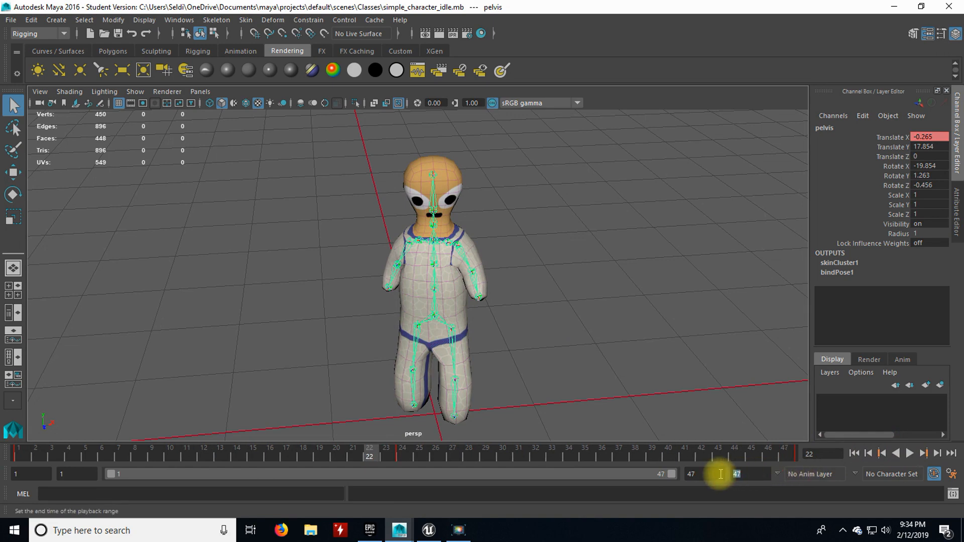
pyautogui.click(910, 453)
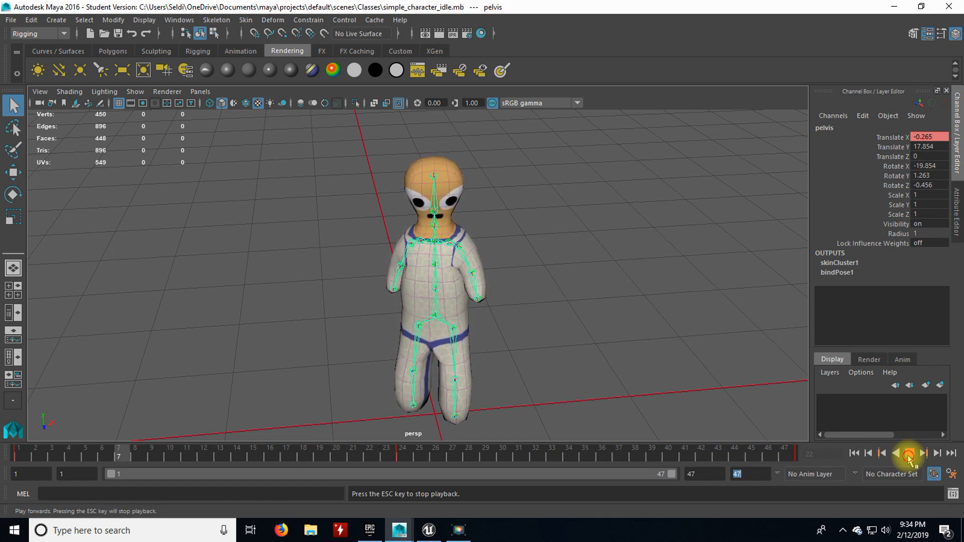
pyautogui.click(909, 454)
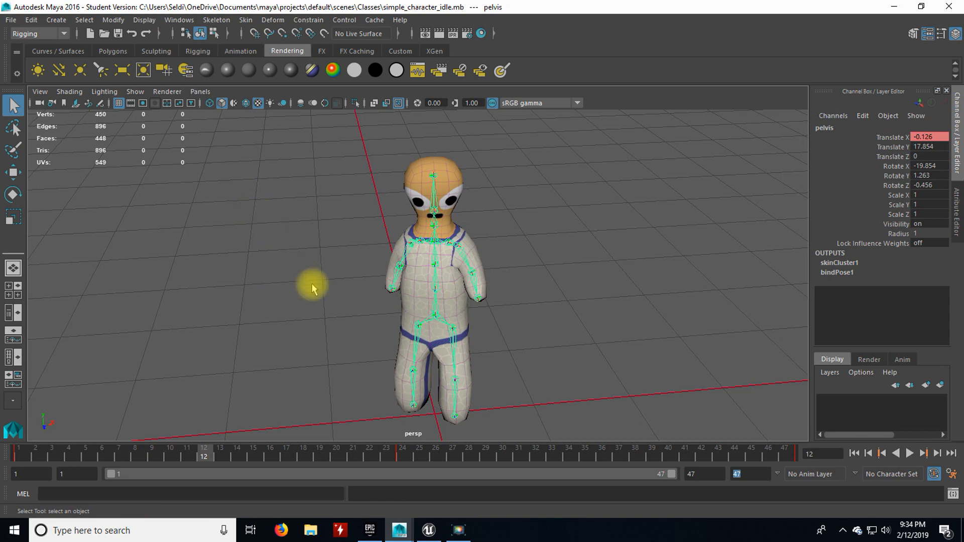
# Export the selected skeleton as simple_char_idle.fbx in the Classes folder, with its animation baked from frame 1 to 47
pyautogui.click(11, 19)
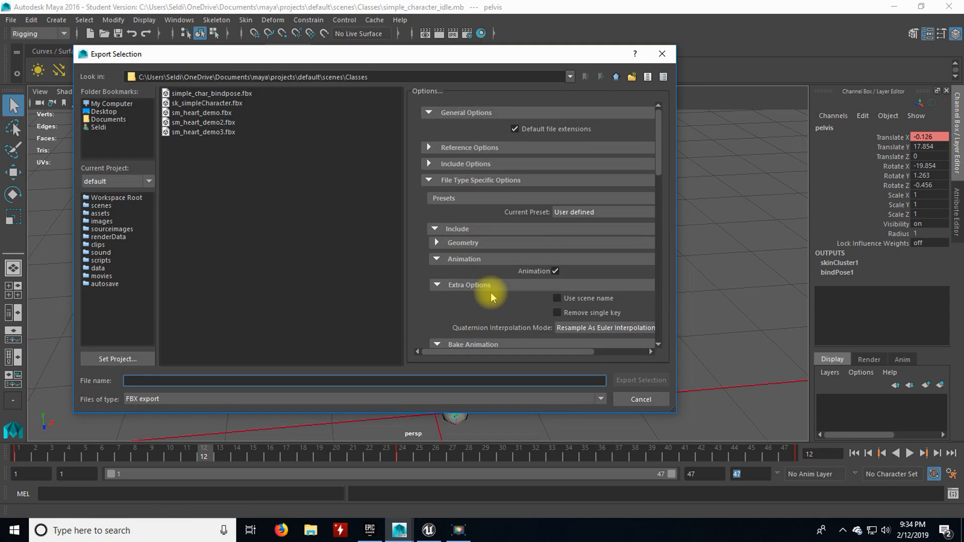
pyautogui.click(196, 93)
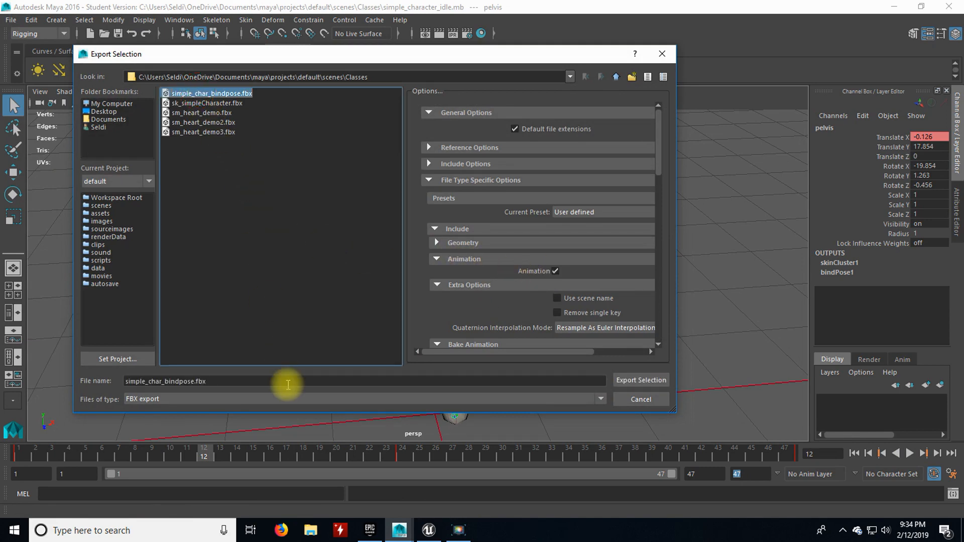
pyautogui.click(195, 382)
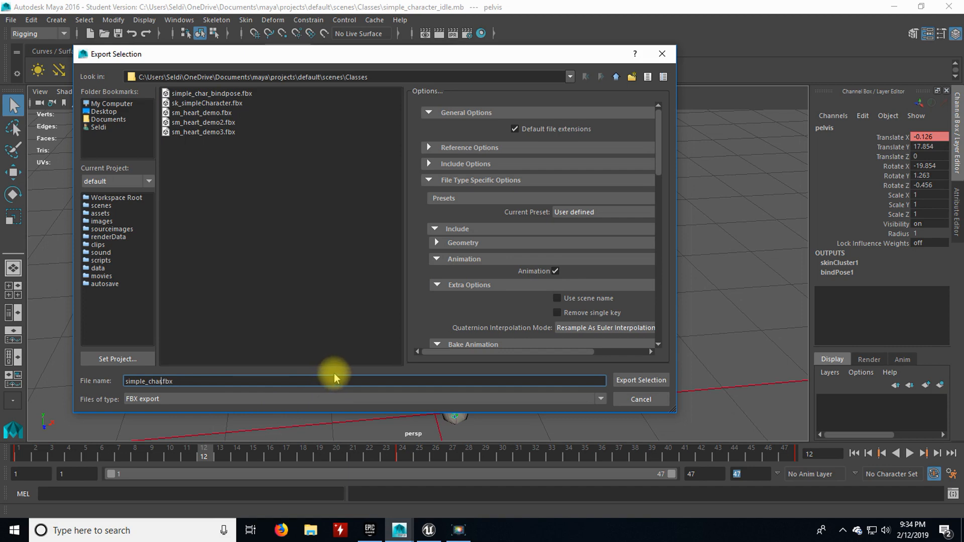
pyautogui.write('idle')
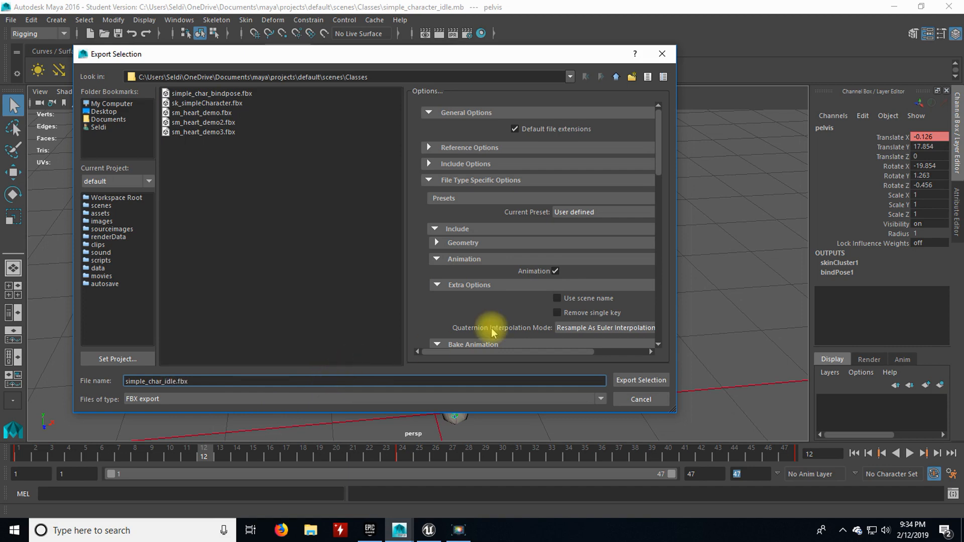
pyautogui.scroll(-3, 530, 266)
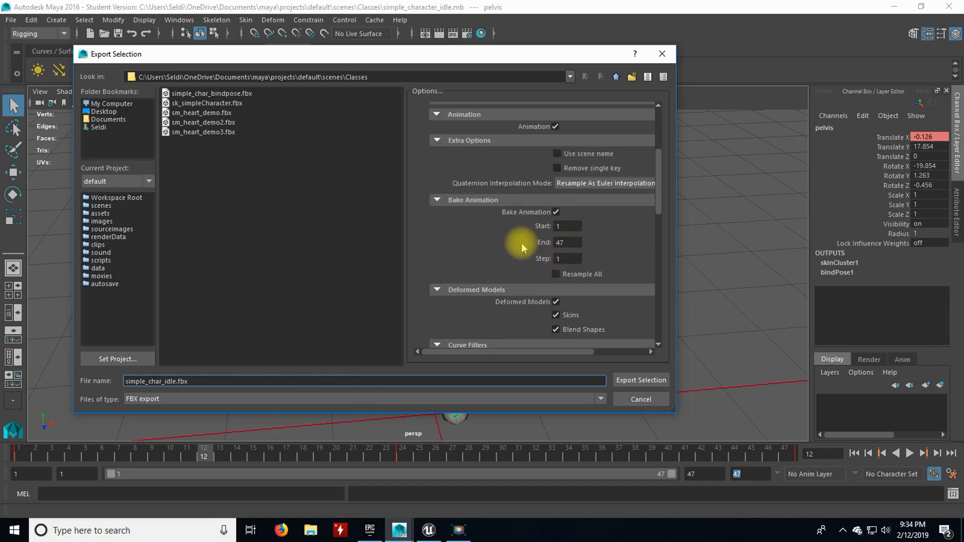
pyautogui.moveTo(575, 243); pyautogui.dragTo(549, 244)
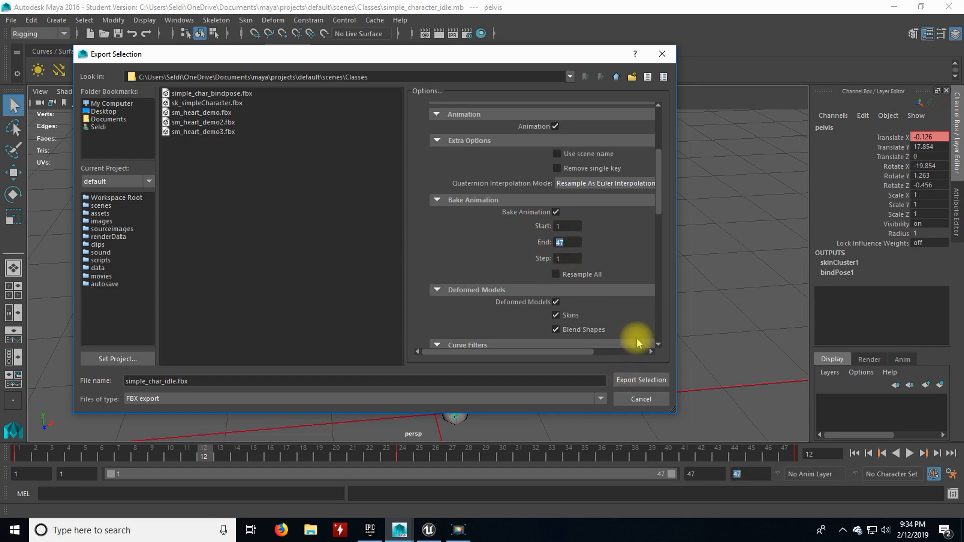
pyautogui.click(639, 381)
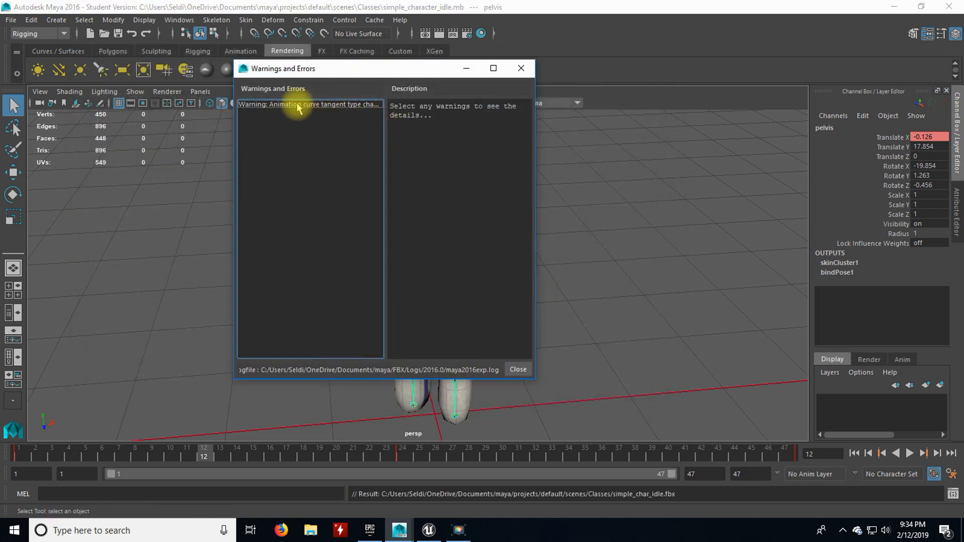
# Read the description of the animation curve tangent warning and the curves it lists, and close the warnings window
pyautogui.click(296, 104)
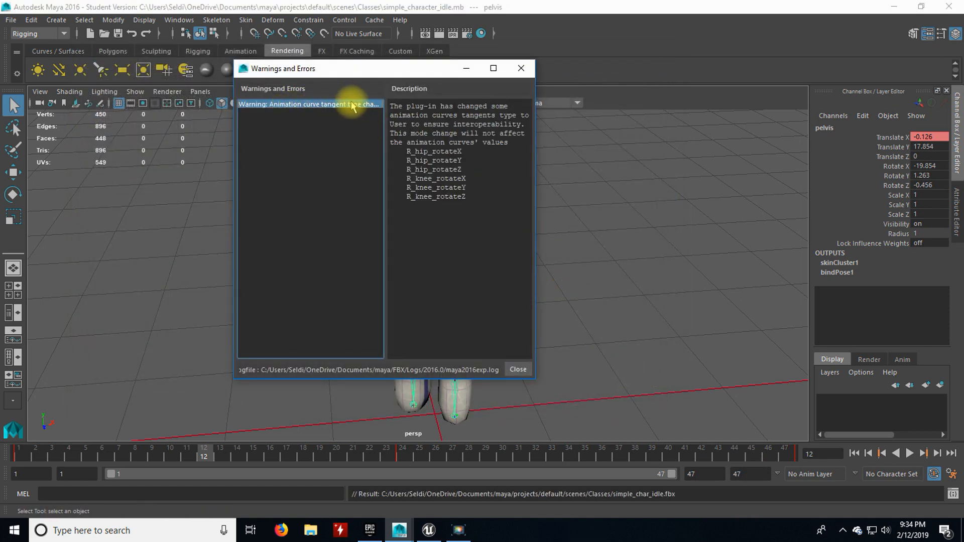
pyautogui.moveTo(399, 106); pyautogui.dragTo(465, 164)
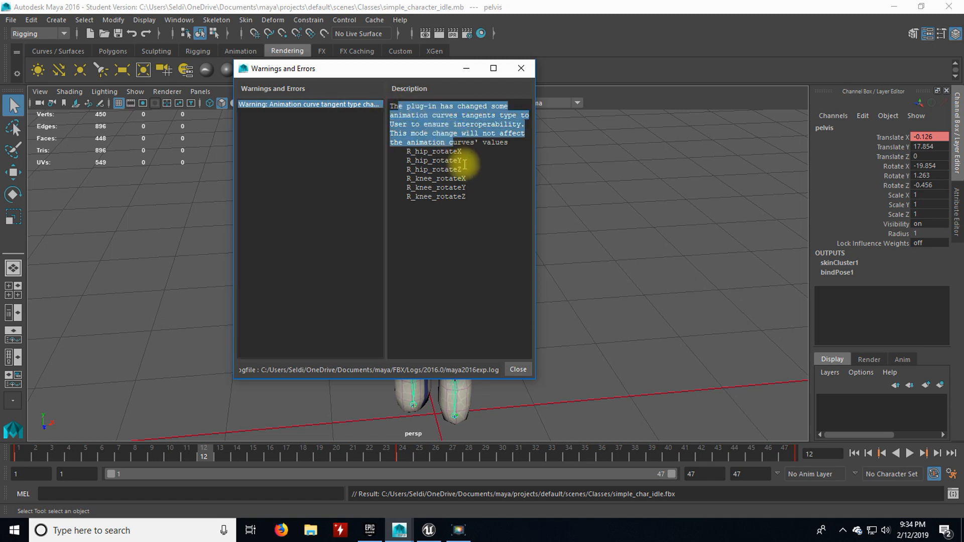
pyautogui.moveTo(467, 198); pyautogui.dragTo(391, 151)
pyautogui.moveTo(404, 68); pyautogui.dragTo(415, 106)
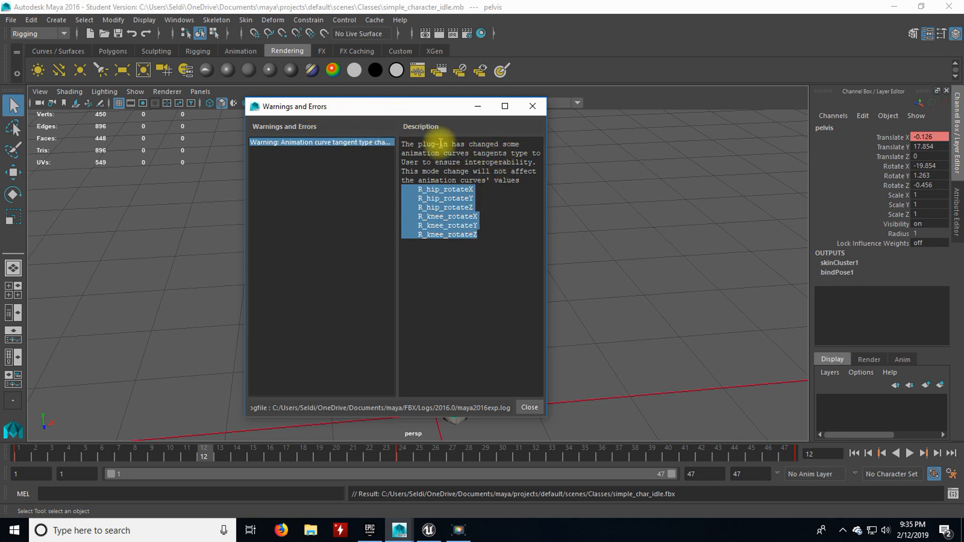
pyautogui.moveTo(397, 111)
pyautogui.mouseDown()
pyautogui.moveTo(400, 141)
pyautogui.moveTo(400, 128)
pyautogui.mouseUp()
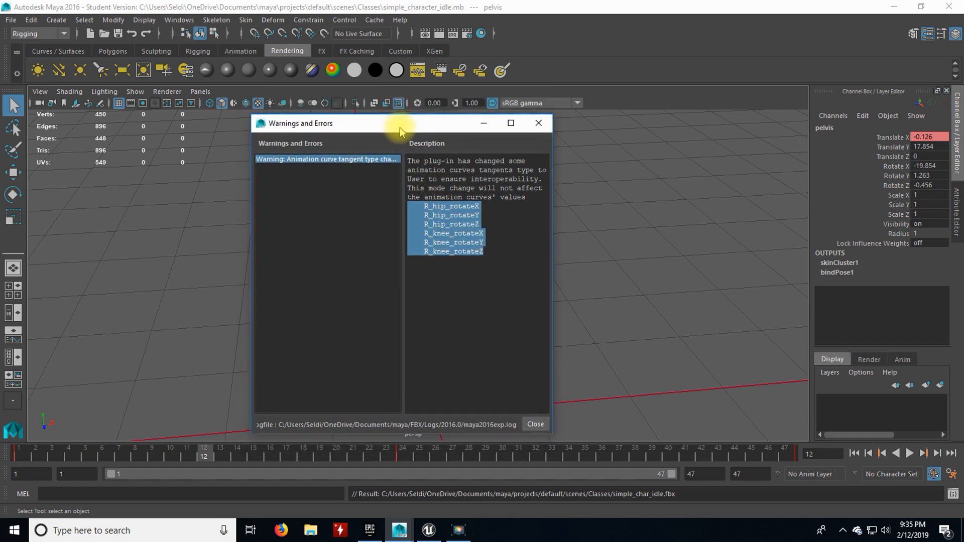
pyautogui.click(536, 423)
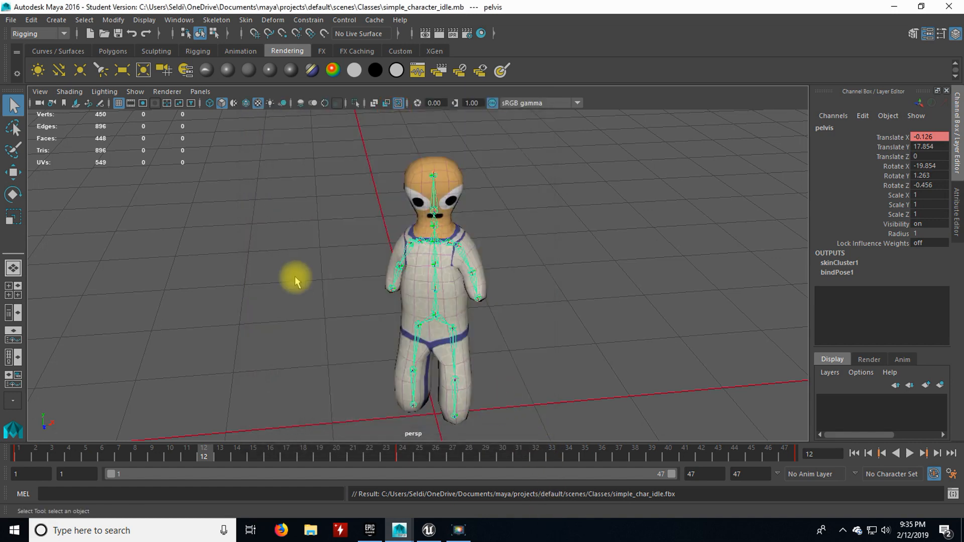
# Open the scene simple_character_crouch.mb from the Classes folder
pyautogui.click(10, 19)
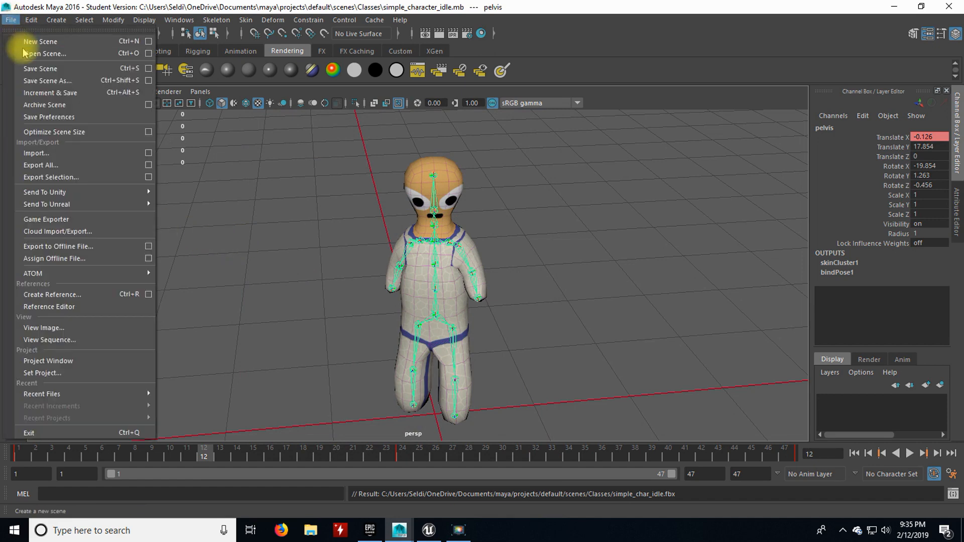
pyautogui.click(30, 40)
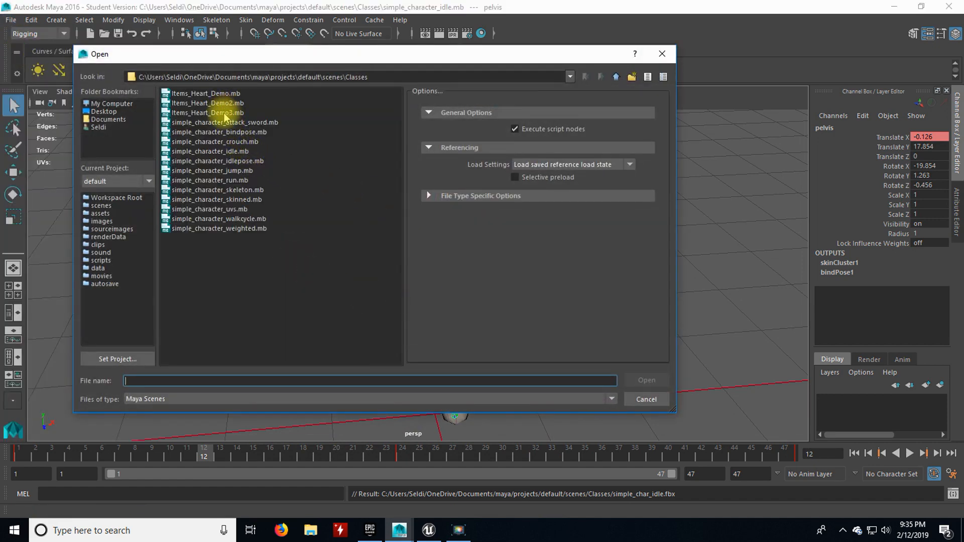
pyautogui.click(228, 143)
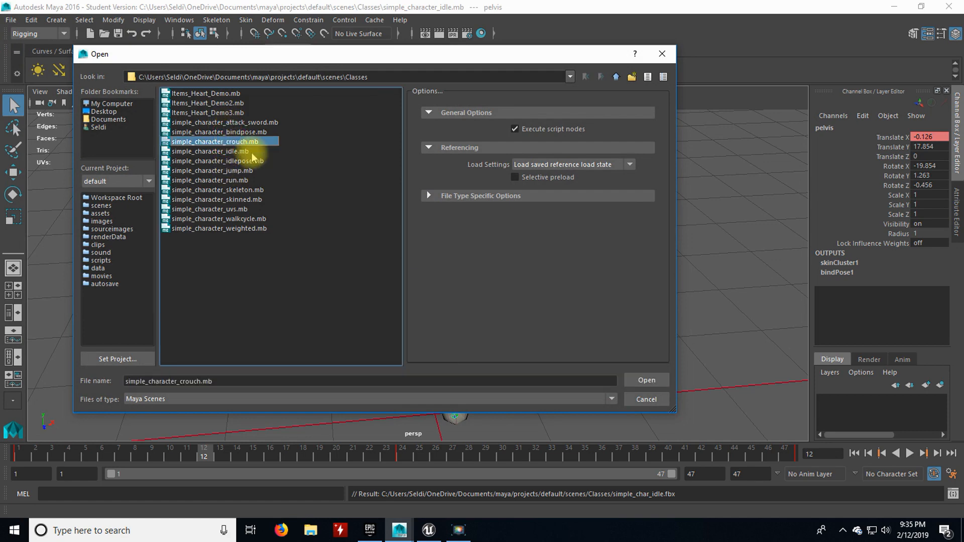
pyautogui.click(646, 380)
pyautogui.click(518, 292)
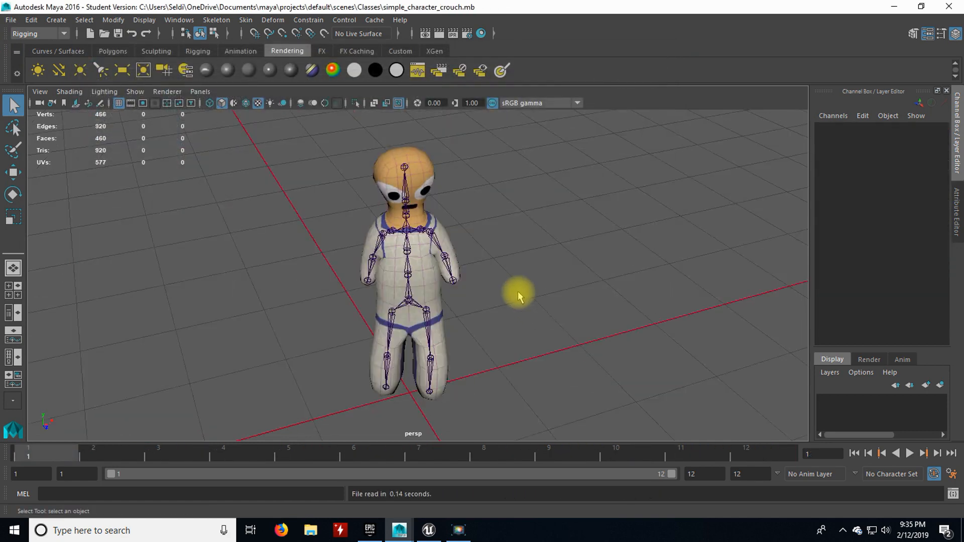
# Select the skeleton from the pelvis root joint and scrub through the crouch animation to frame 12, returning to frame 1
pyautogui.click(412, 303)
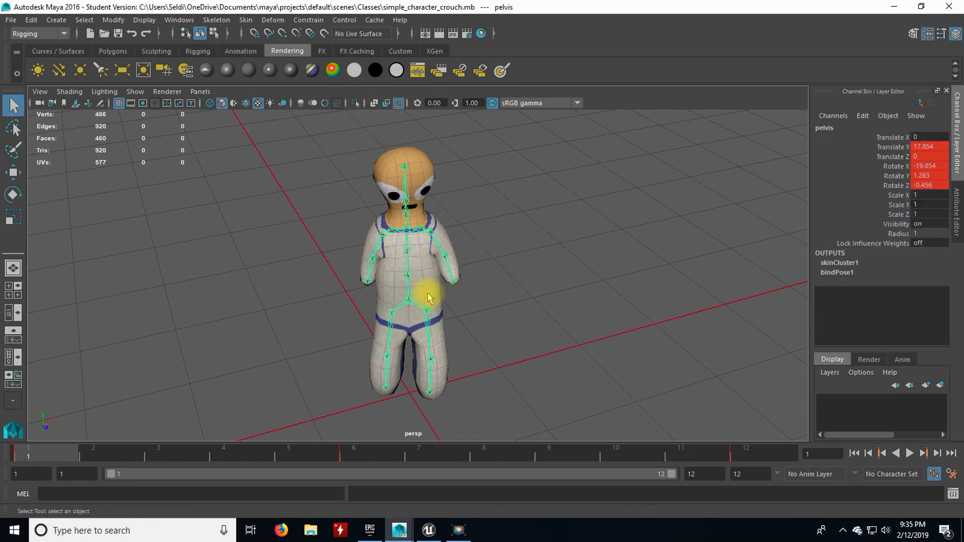
pyautogui.moveTo(15, 445); pyautogui.dragTo(742, 446)
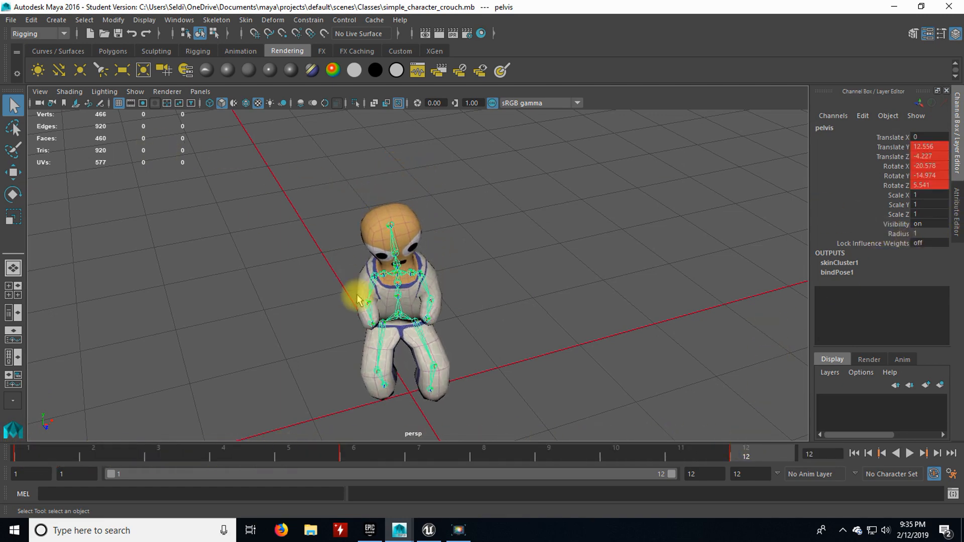
pyautogui.click(38, 456)
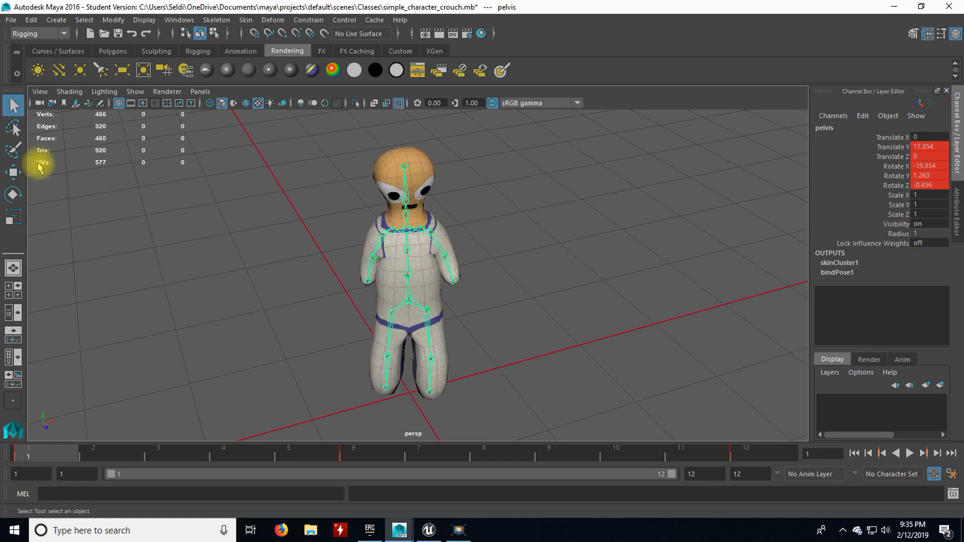
# Export the selected skeleton as simple_char_crouch.fbx in the Classes folder, with its animation baked from frame 1 to 12
pyautogui.click(9, 21)
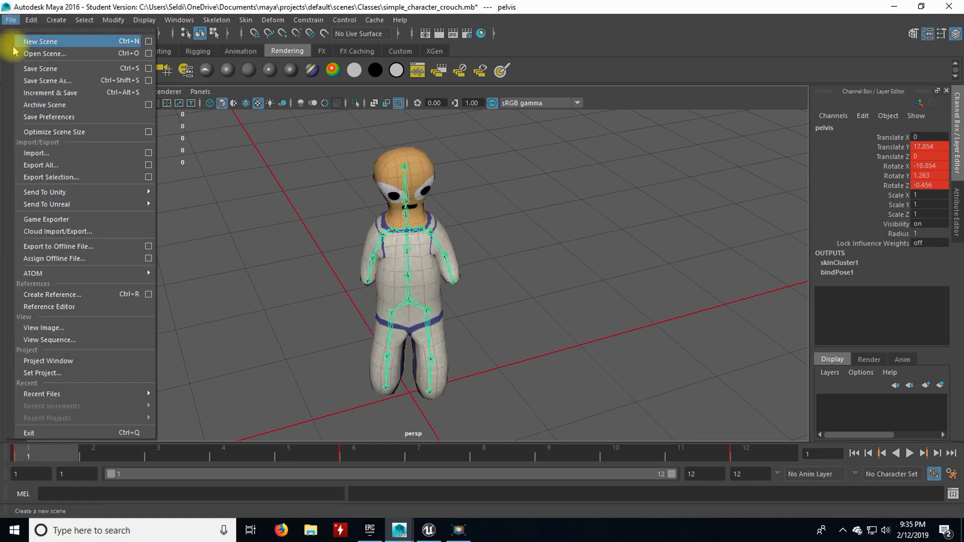
pyautogui.click(60, 183)
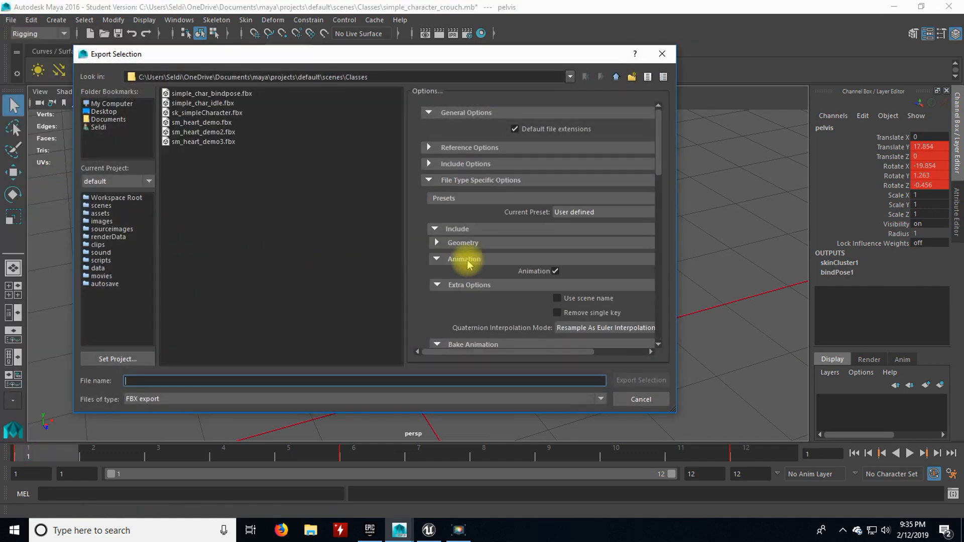
pyautogui.click(435, 244)
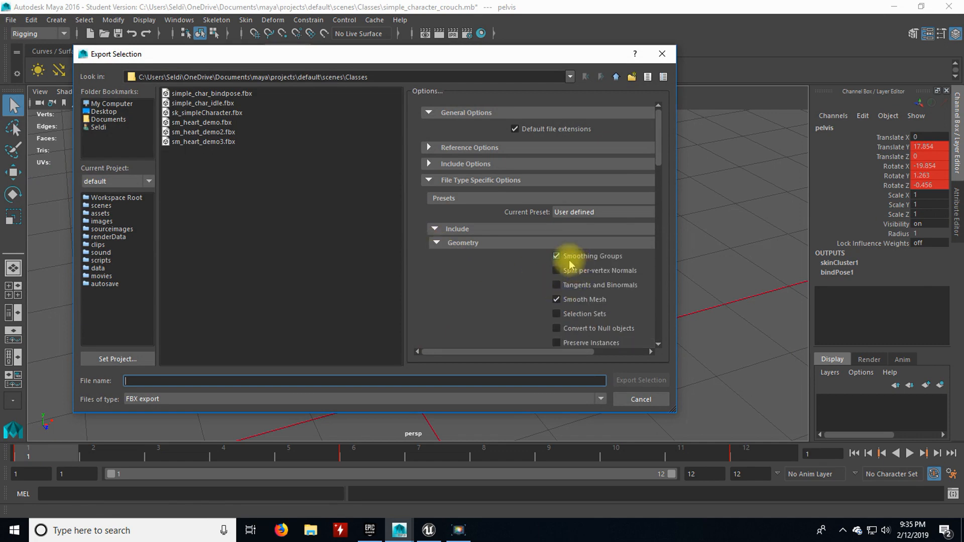
pyautogui.click(436, 243)
pyautogui.scroll(-2, 495, 269)
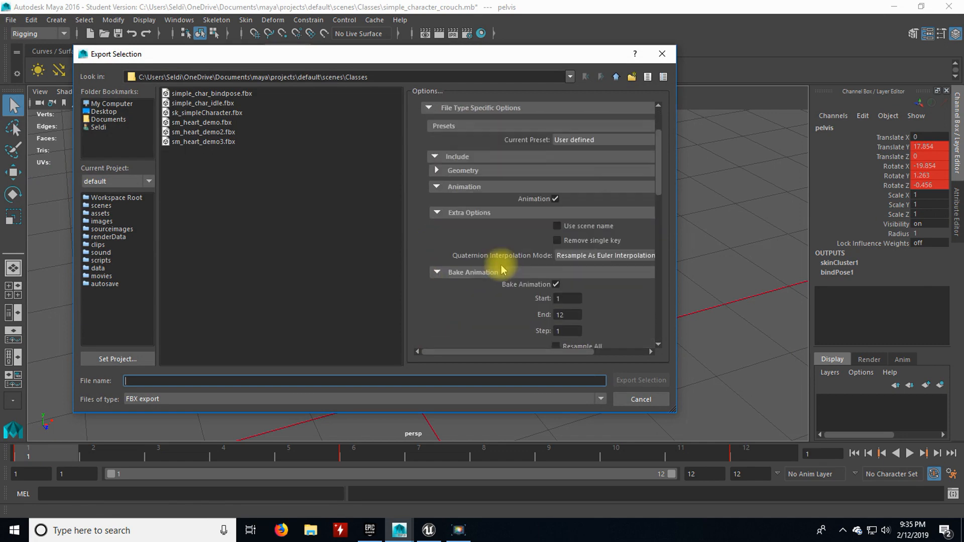
pyautogui.scroll(-2, 521, 299)
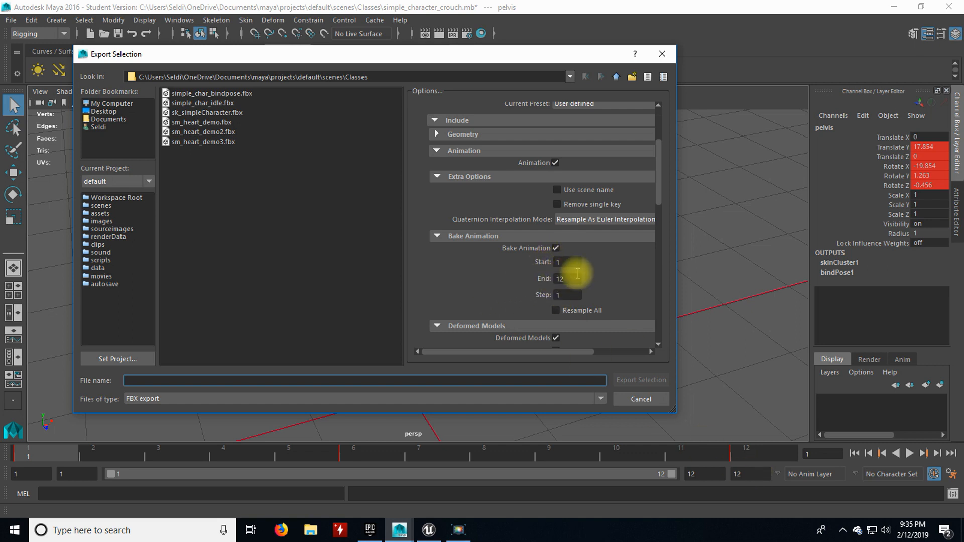
pyautogui.click(255, 381)
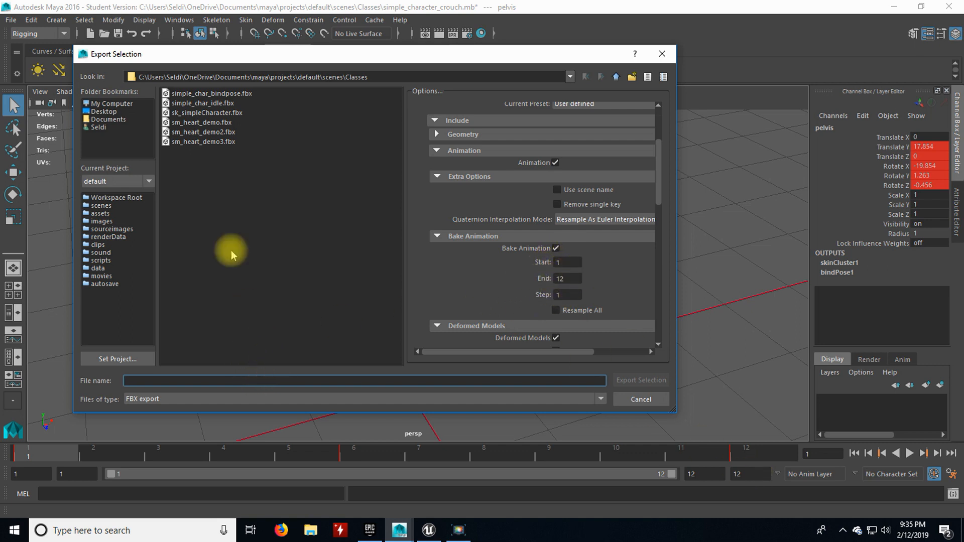
pyautogui.click(202, 103)
pyautogui.click(176, 382)
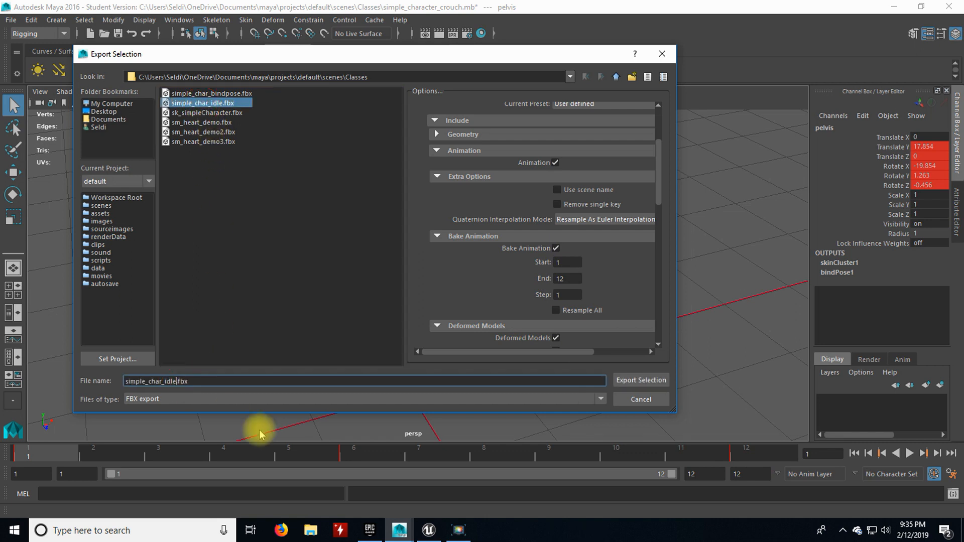
pyautogui.press('BackSpace')
pyautogui.press('BackSpace')
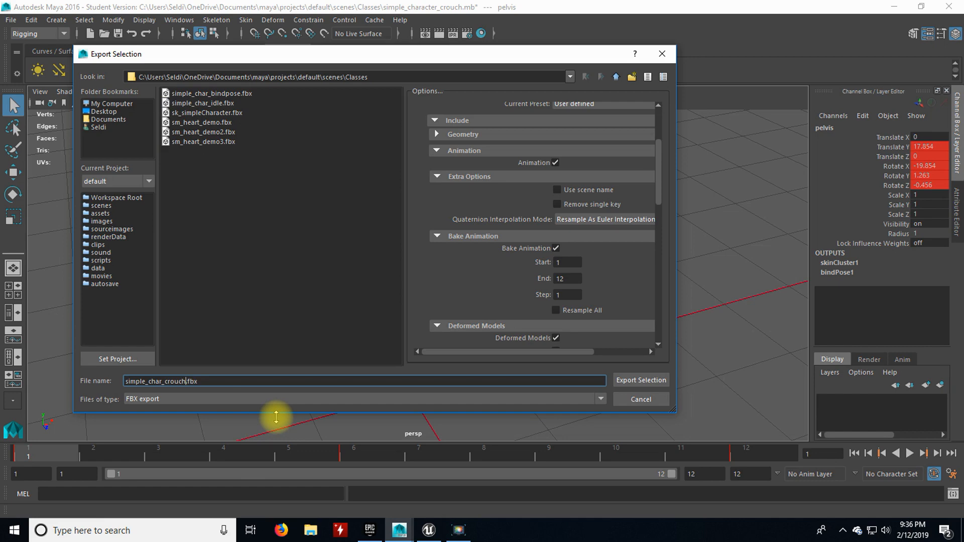
pyautogui.click(640, 380)
# Open the scene simple_character_attack_sword.mb from the Classes folder without saving the changes to the crouch scene
pyautogui.click(10, 19)
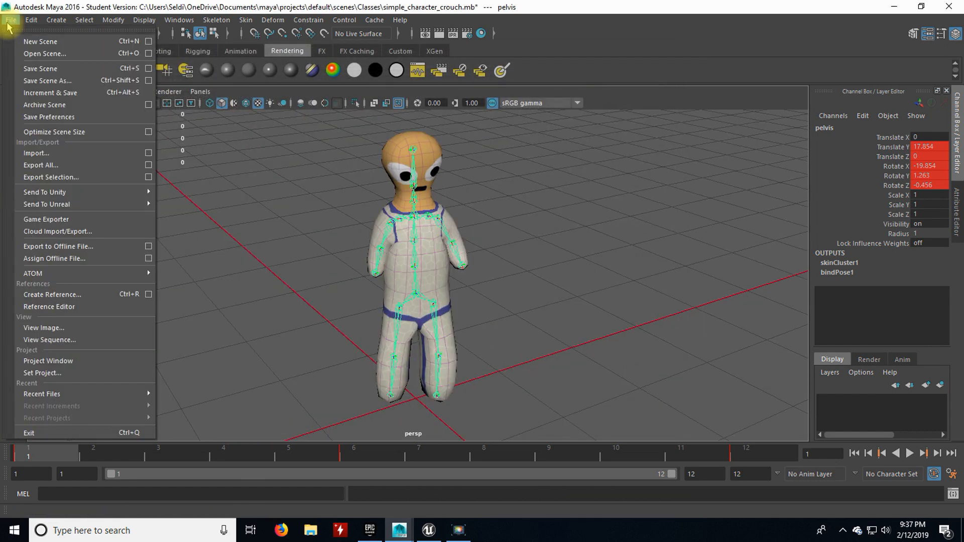
pyautogui.click(64, 56)
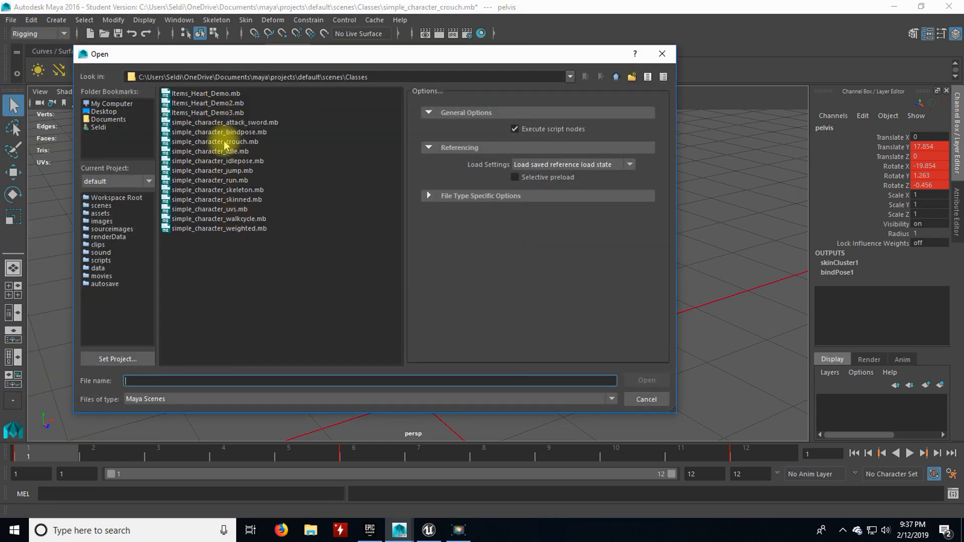
pyautogui.doubleClick(218, 123)
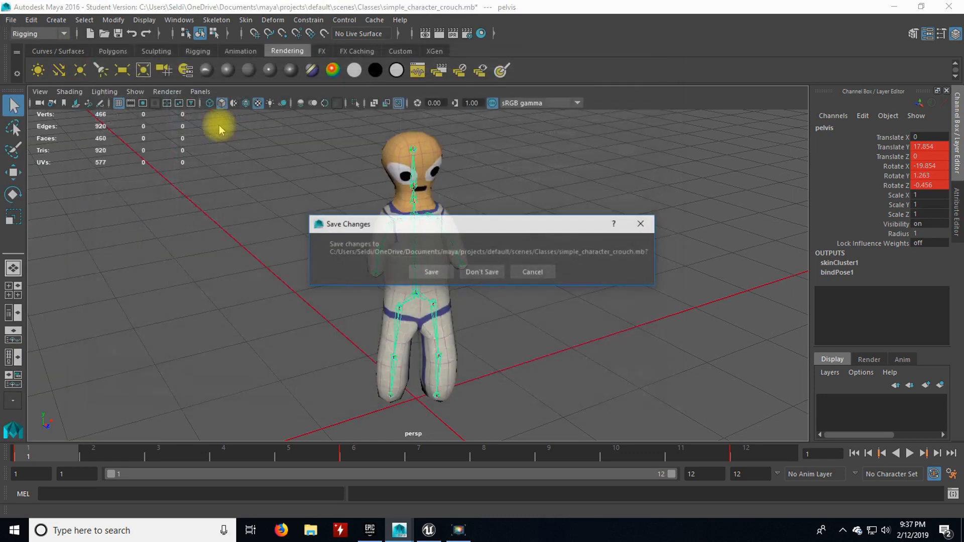
pyautogui.click(496, 274)
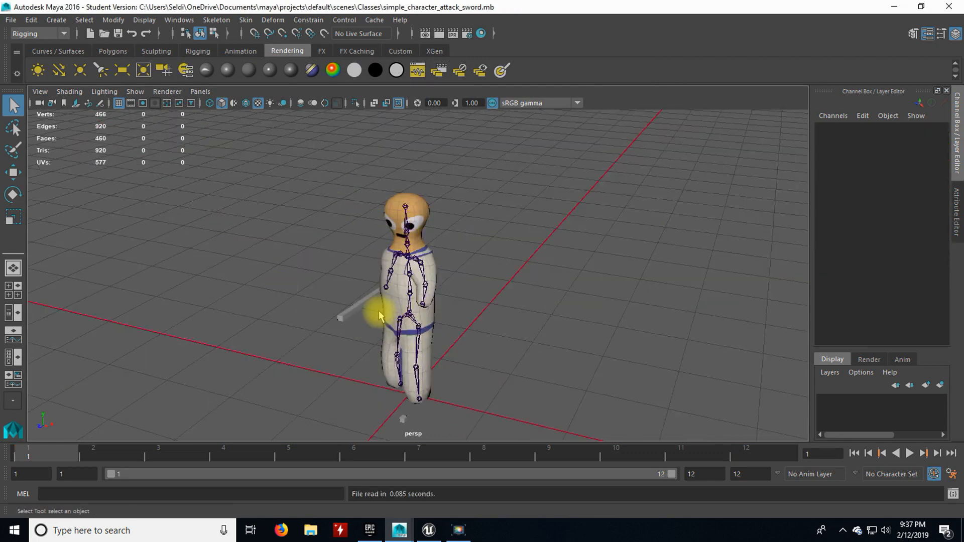
# Play the sword attack animation as a preview and select the character's skeleton from the pelvis root joint
pyautogui.click(909, 453)
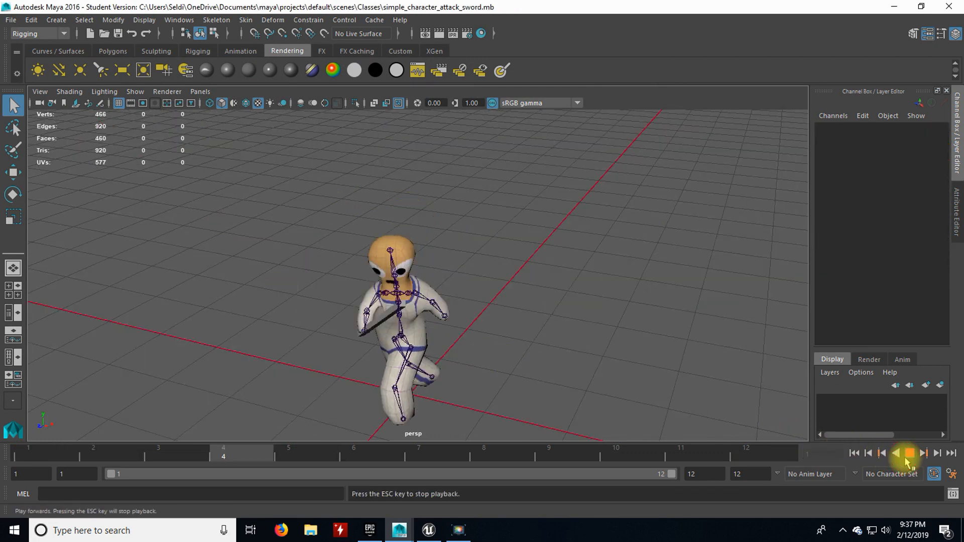
pyautogui.click(910, 453)
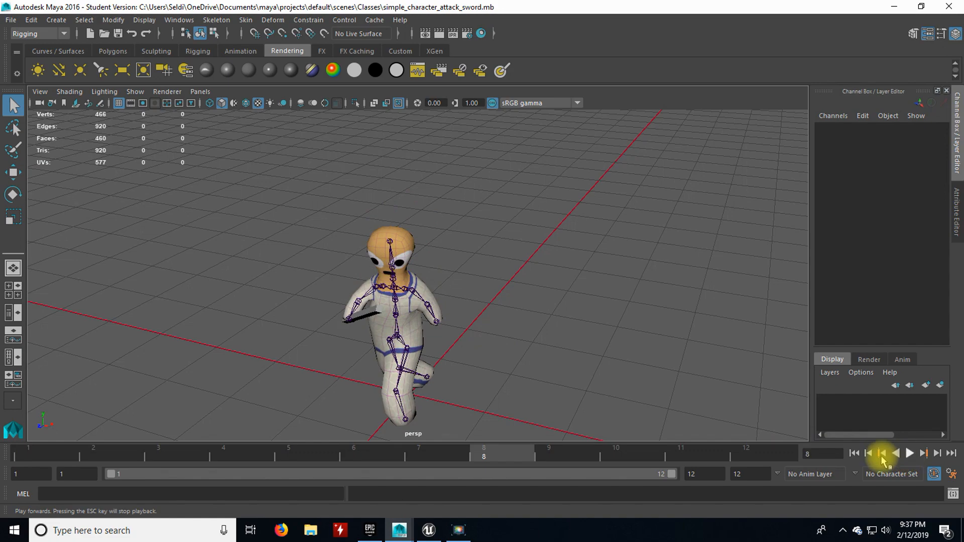
pyautogui.click(410, 314)
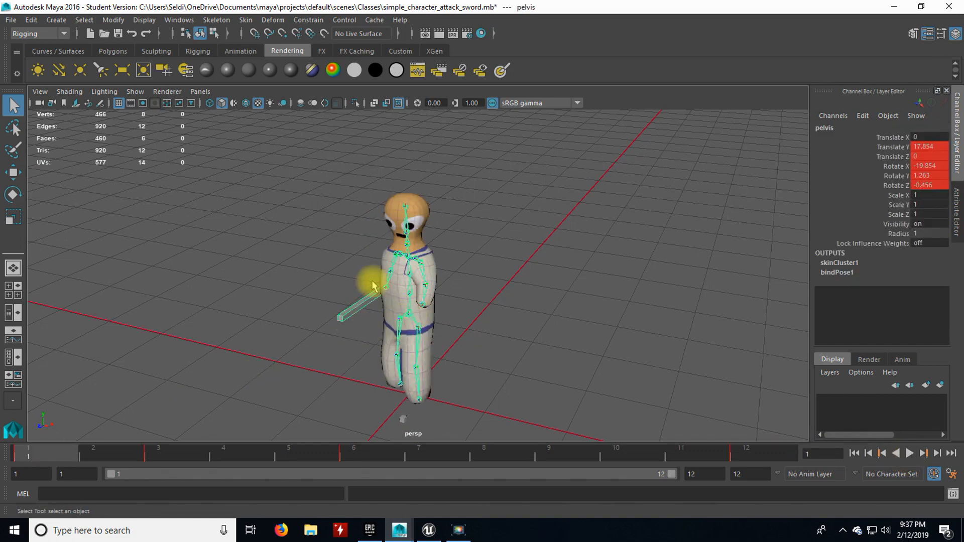
# Select only the sword's box mesh held in the character's hand
pyautogui.scroll(6, 334, 347)
pyautogui.keyDown('alt'); pyautogui.moveTo(286, 351); pyautogui.dragTo(413, 340); pyautogui.keyUp('alt')
pyautogui.click(453, 352)
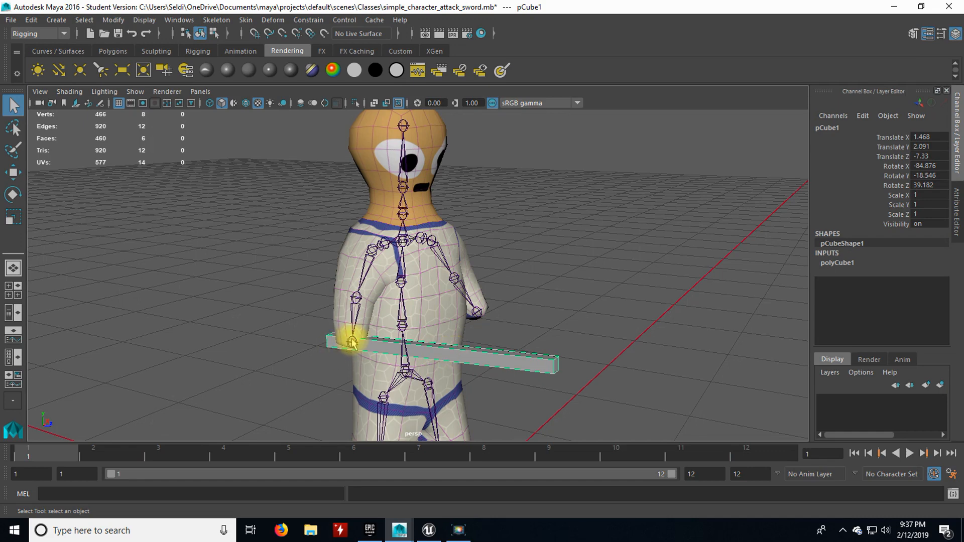
# Unparent the sword's box mesh from the character's right wrist joint, checking the detachment by playing the attack animation and returning to frame 1
pyautogui.click(352, 342)
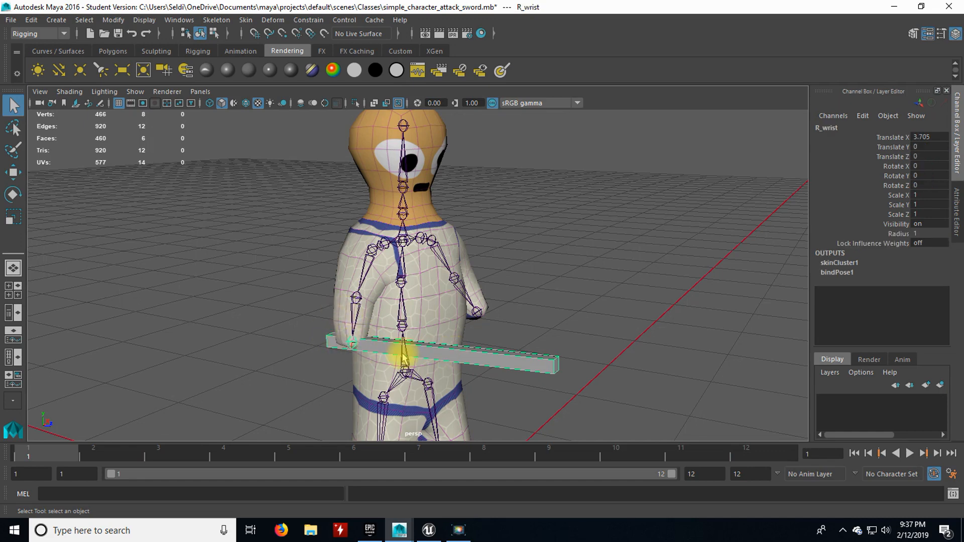
pyautogui.click(448, 356)
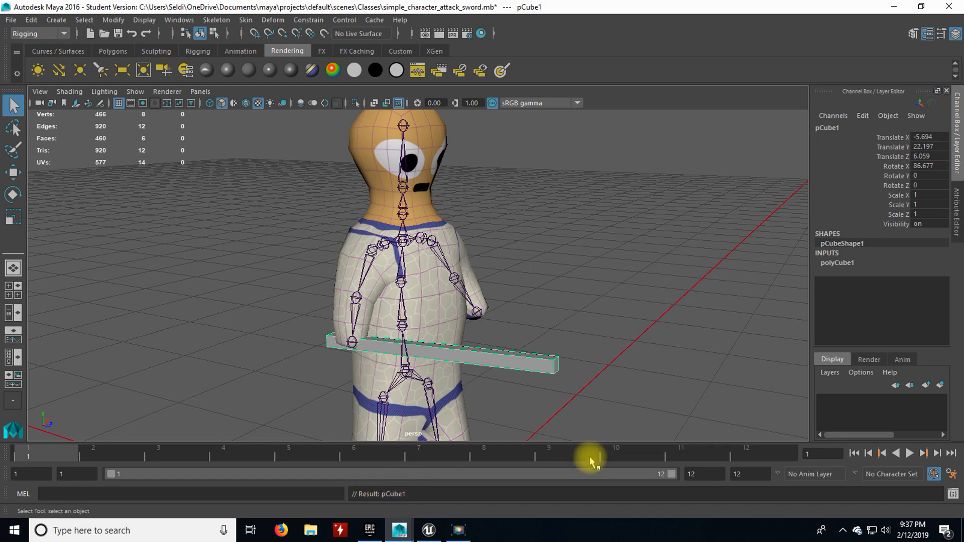
pyautogui.click(910, 454)
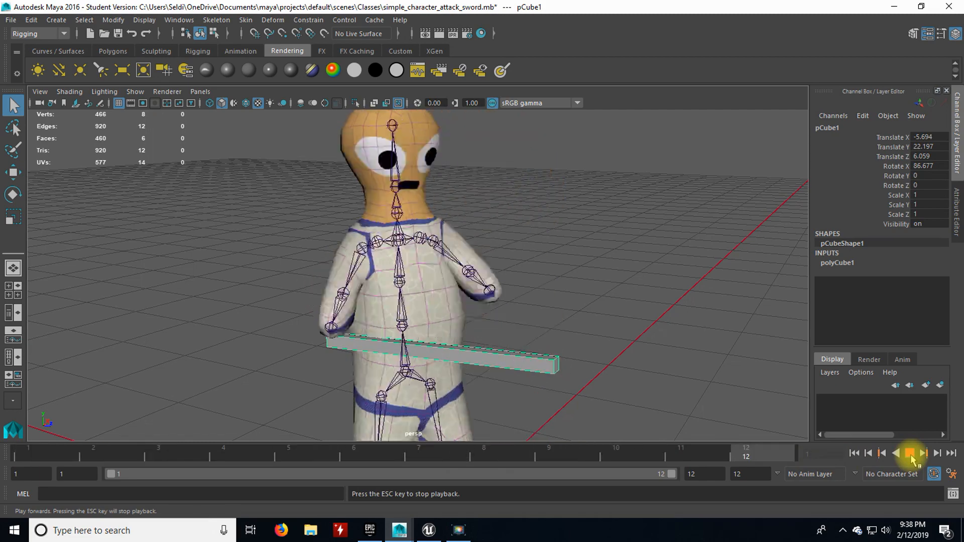
pyautogui.click(910, 453)
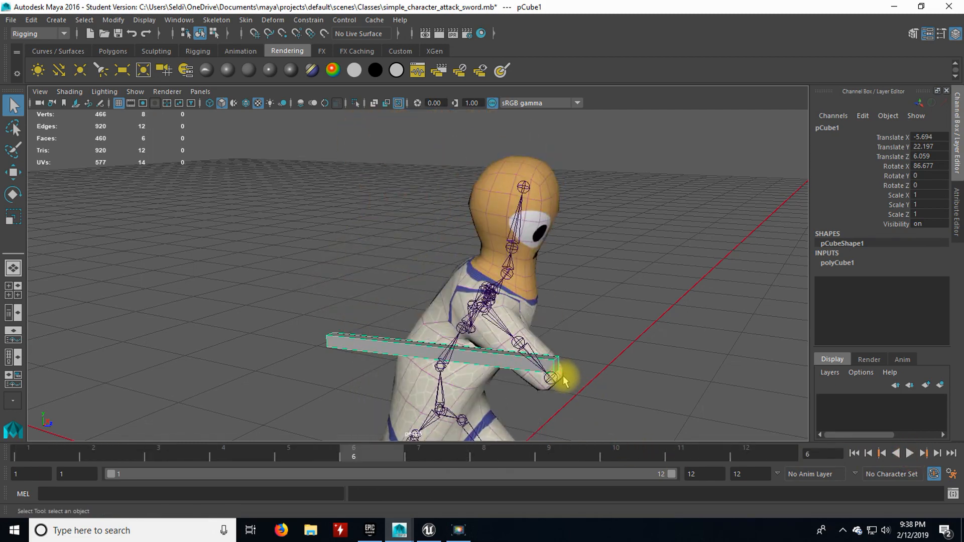
pyautogui.moveTo(227, 450); pyautogui.dragTo(53, 451)
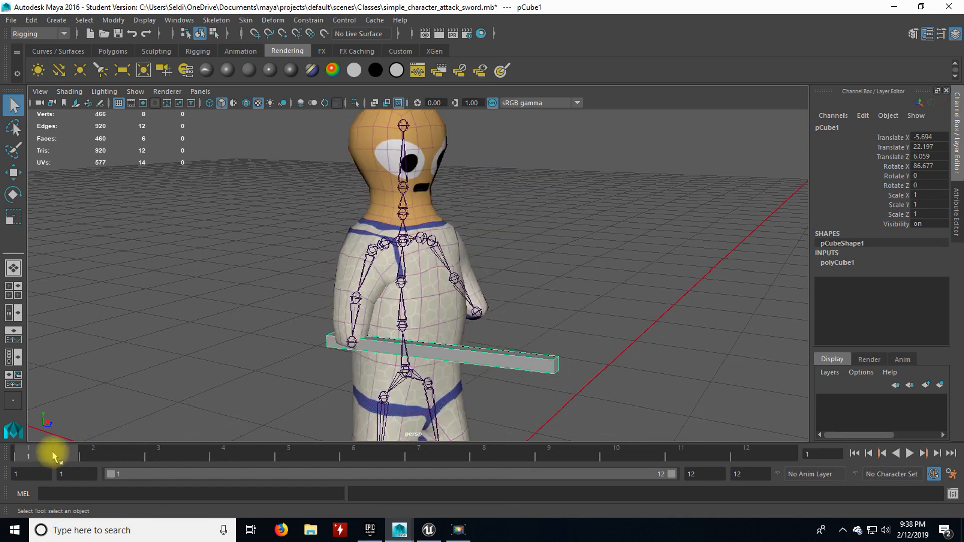
# Export only the skeleton from the pelvis root joint as simple_char_swordswing.fbx in the Classes folder with baked animation, and review the export warning
pyautogui.click(405, 373)
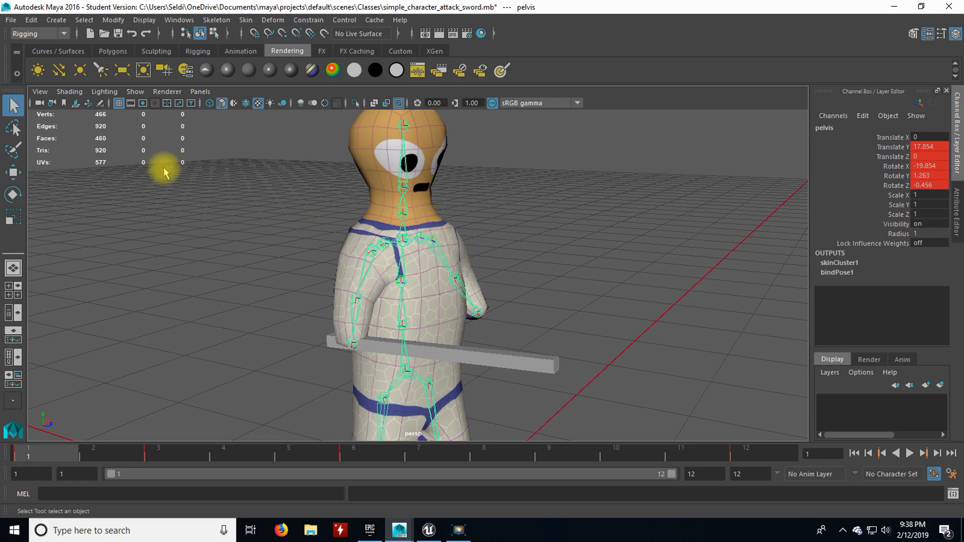
pyautogui.click(31, 20)
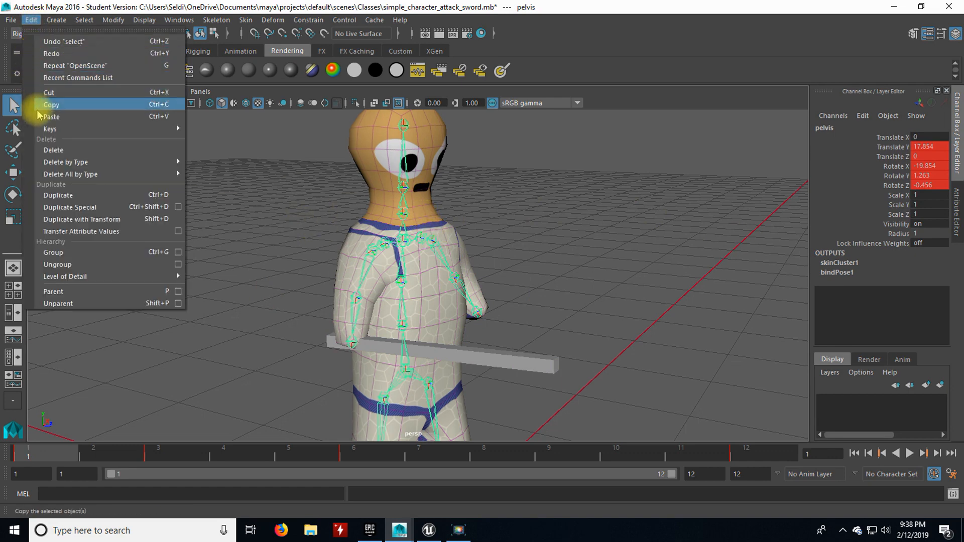
pyautogui.moveTo(107, 175)
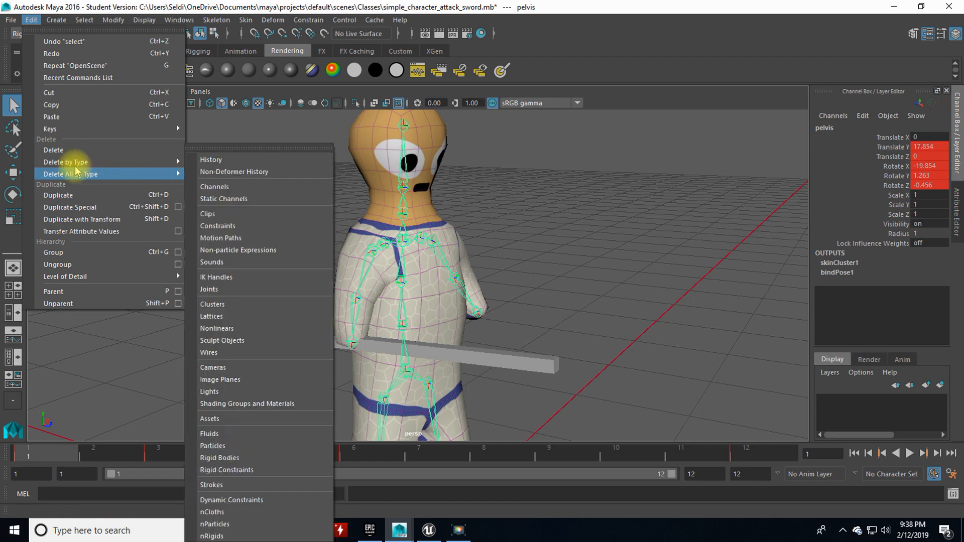
pyautogui.moveTo(11, 20)
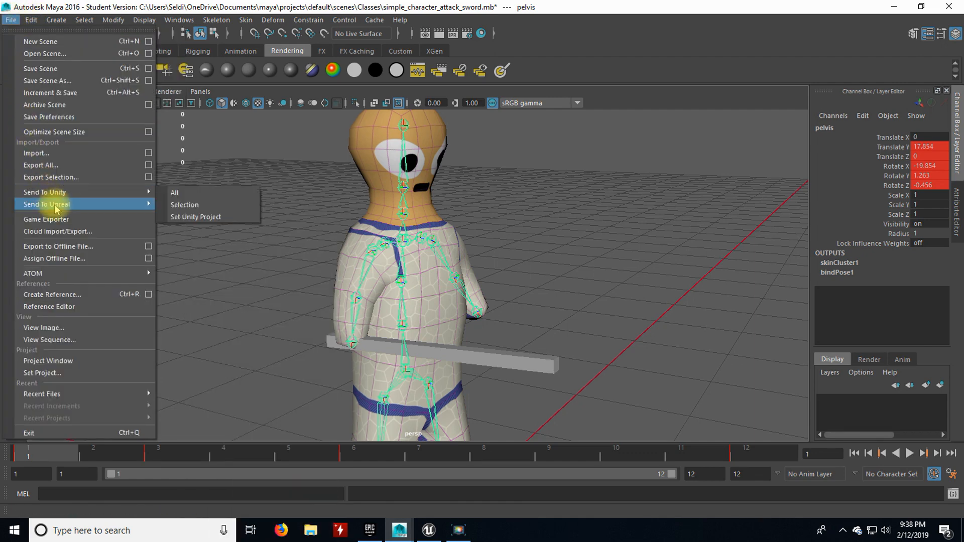
pyautogui.click(61, 177)
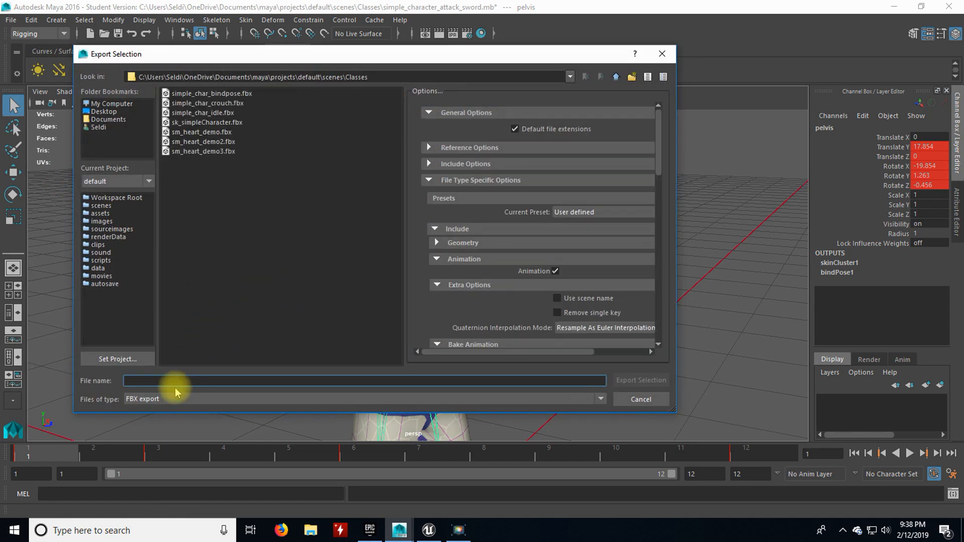
pyautogui.click(201, 94)
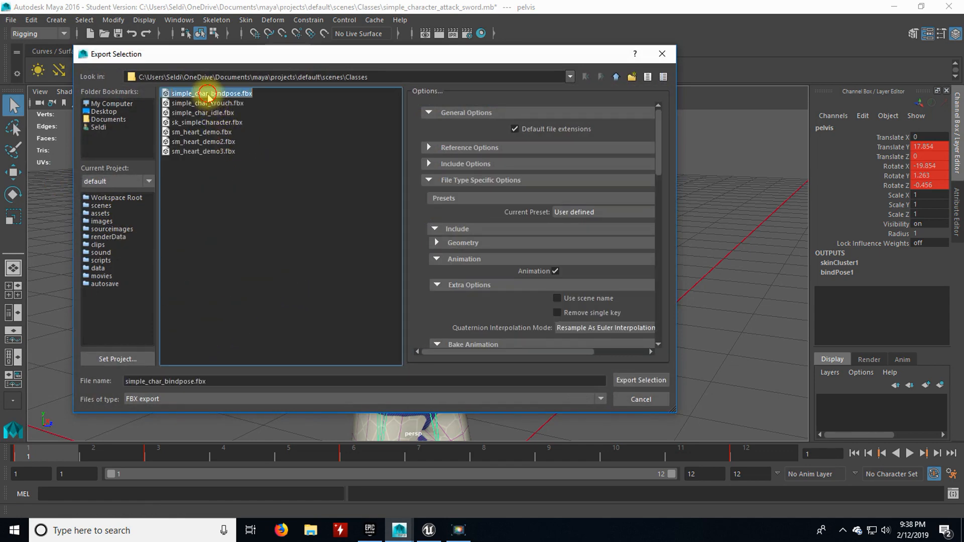
pyautogui.click(195, 381)
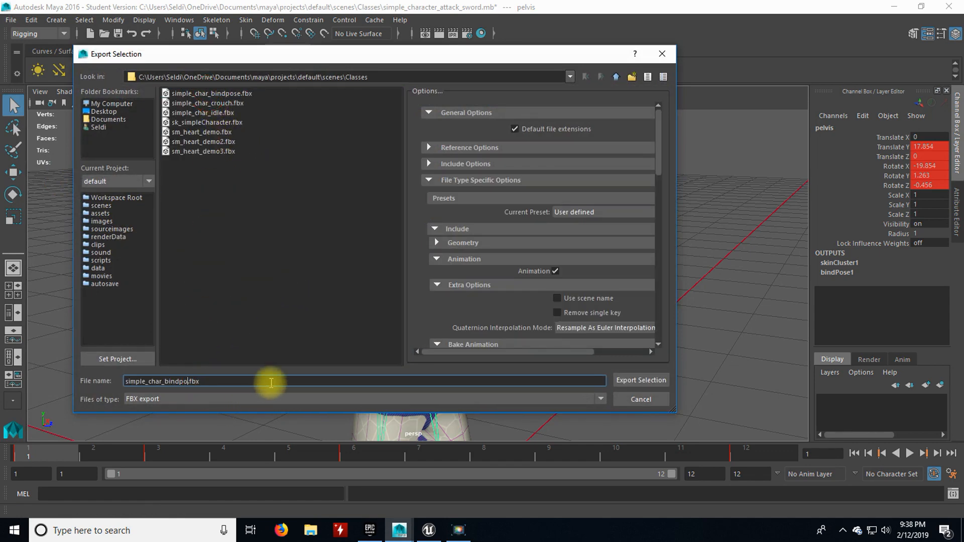
pyautogui.press('BackSpace')
pyautogui.write('swordswing')
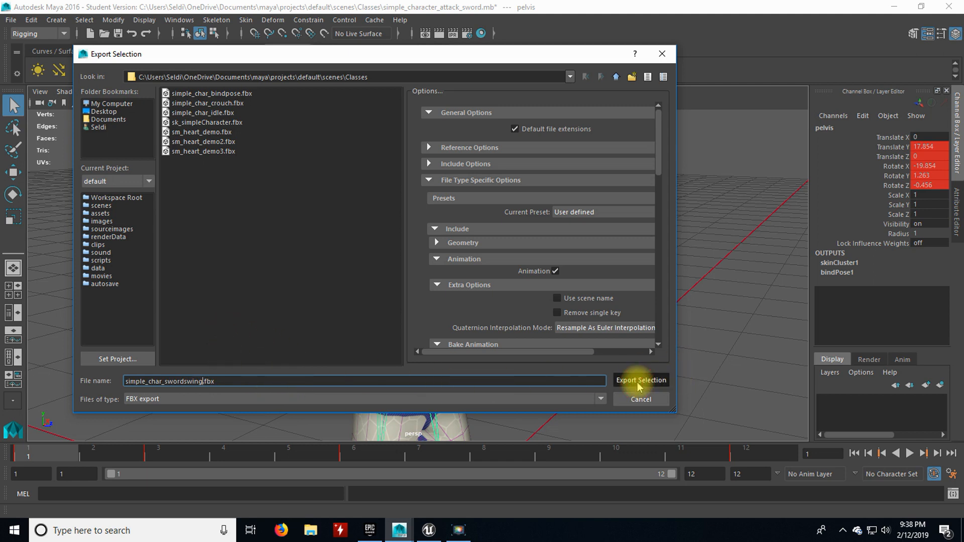
pyautogui.scroll(-3, 526, 291)
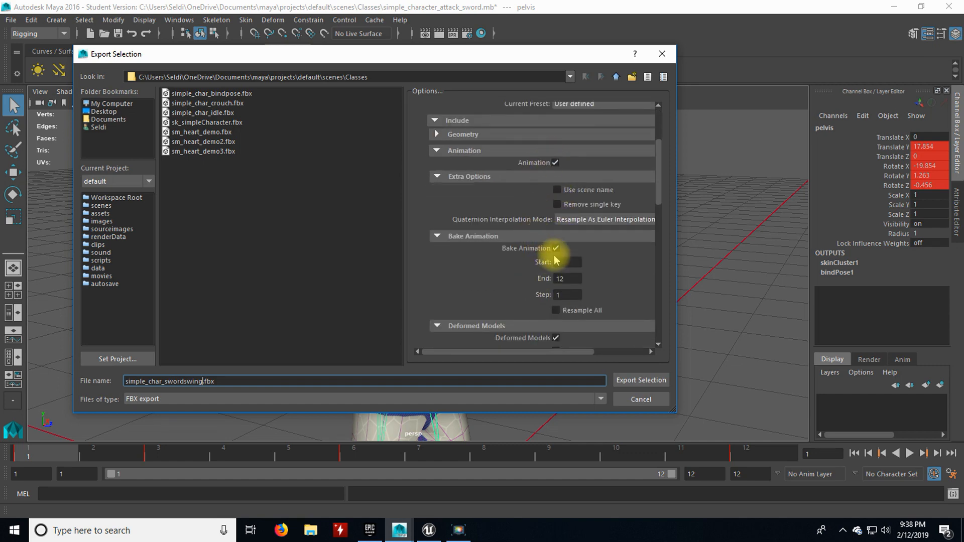
pyautogui.click(646, 382)
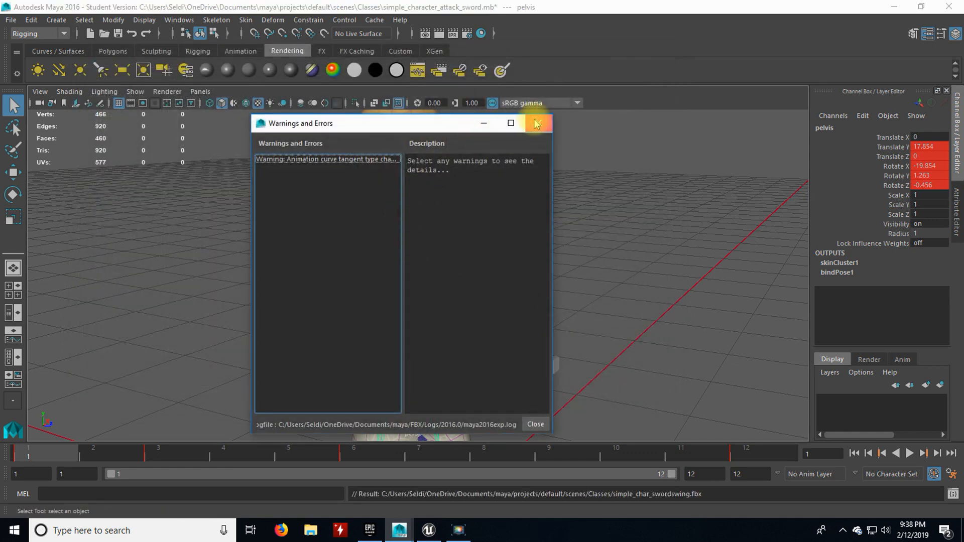
pyautogui.click(349, 160)
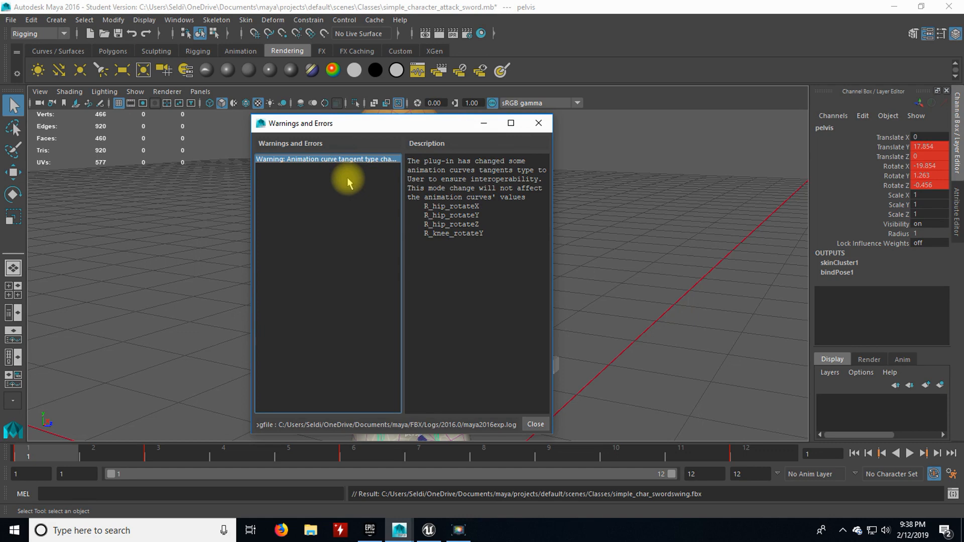
pyautogui.click(541, 123)
# Open the scene simple_character_walkcycle.mb from the Classes folder without saving the changes to the sword attack scene
pyautogui.click(11, 20)
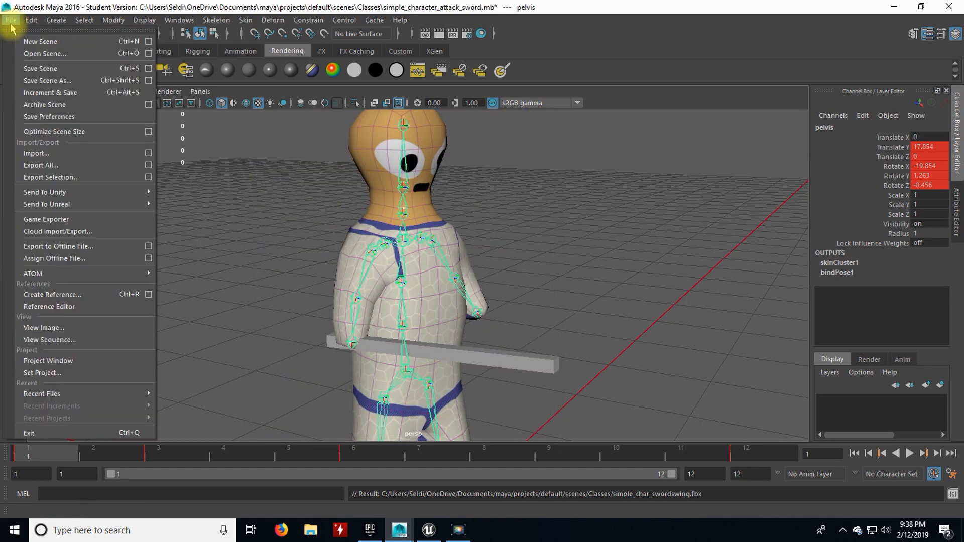
pyautogui.click(48, 58)
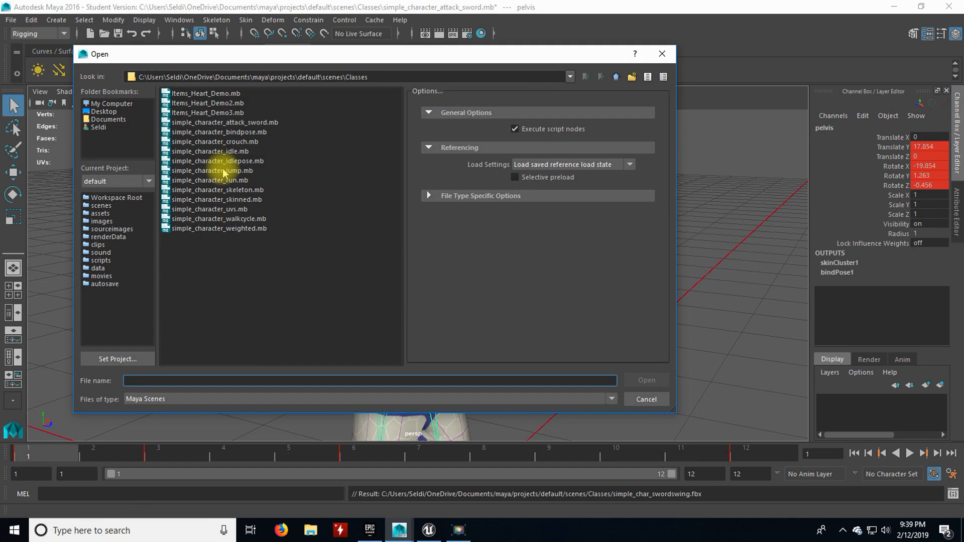
pyautogui.click(223, 220)
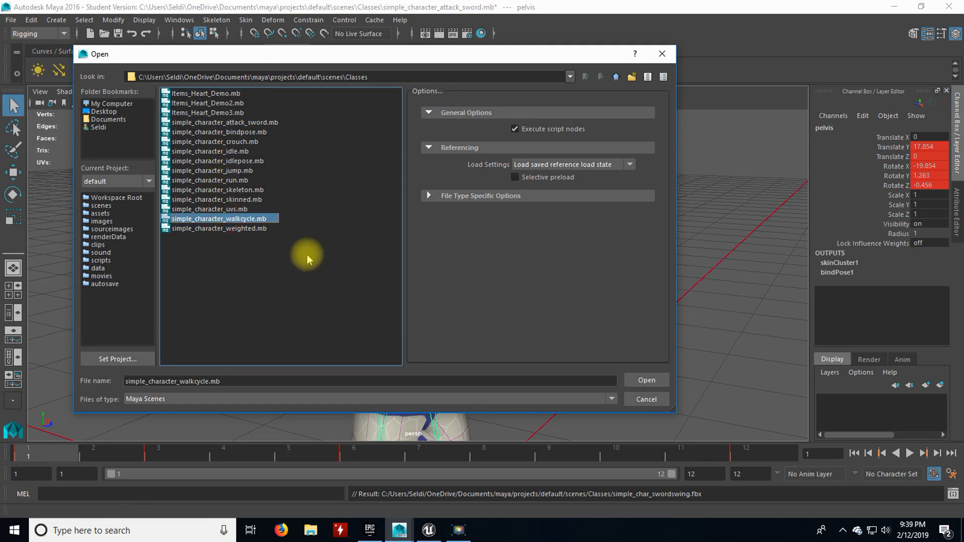
pyautogui.click(647, 381)
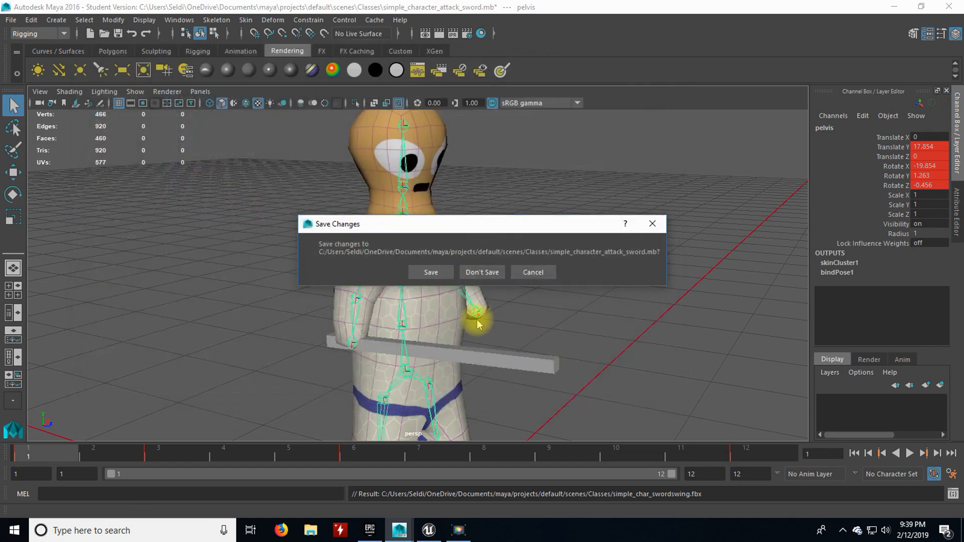
pyautogui.click(485, 273)
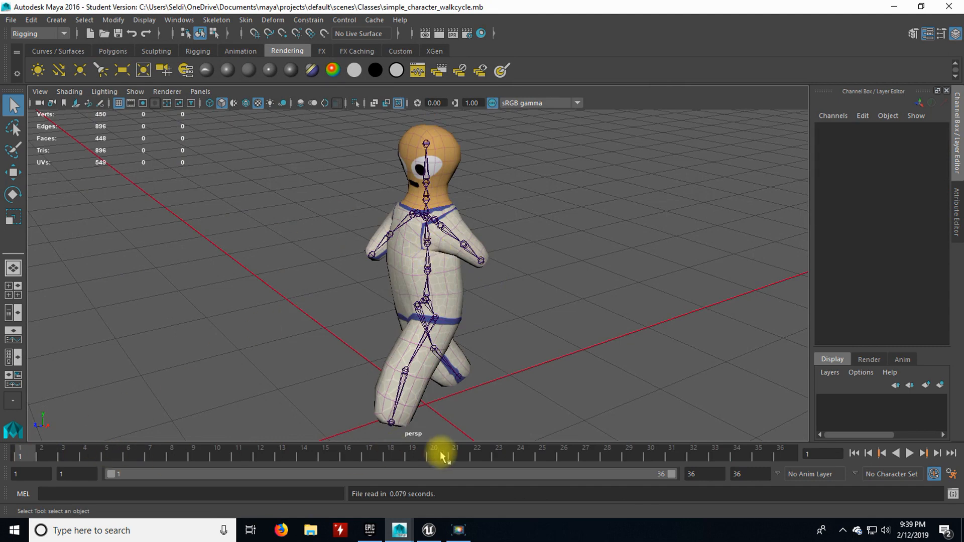
# Play the walk cycle as a preview and select the character's skeleton from the pelvis root joint
pyautogui.click(911, 453)
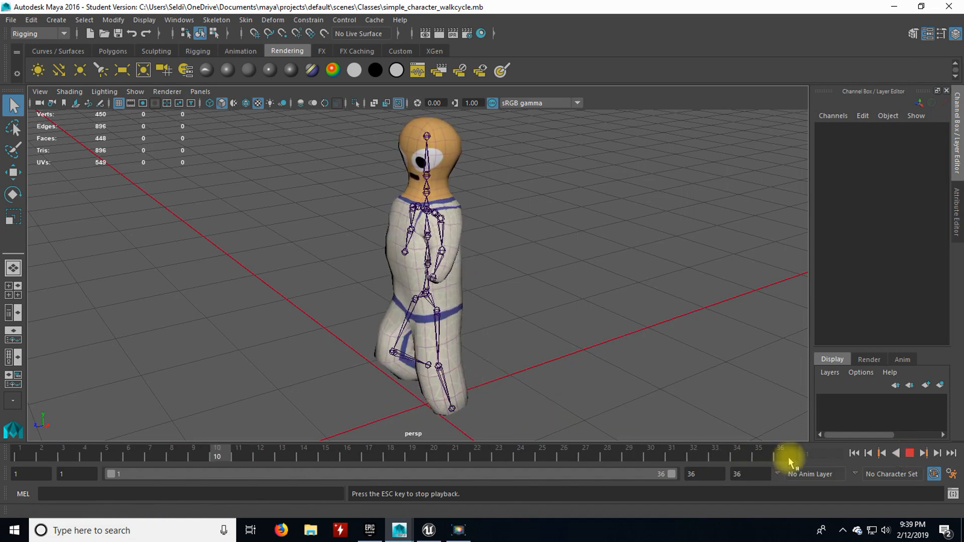
pyautogui.click(910, 454)
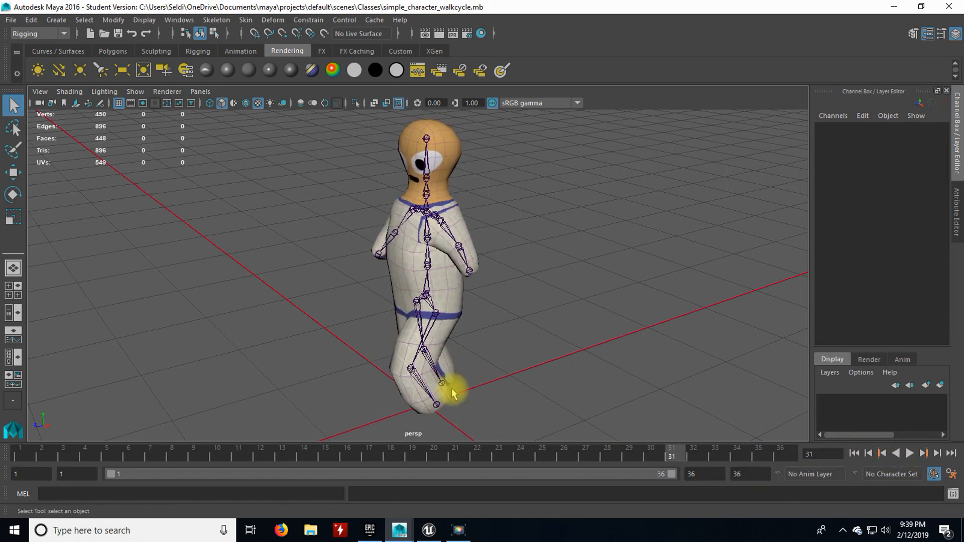
pyautogui.click(425, 301)
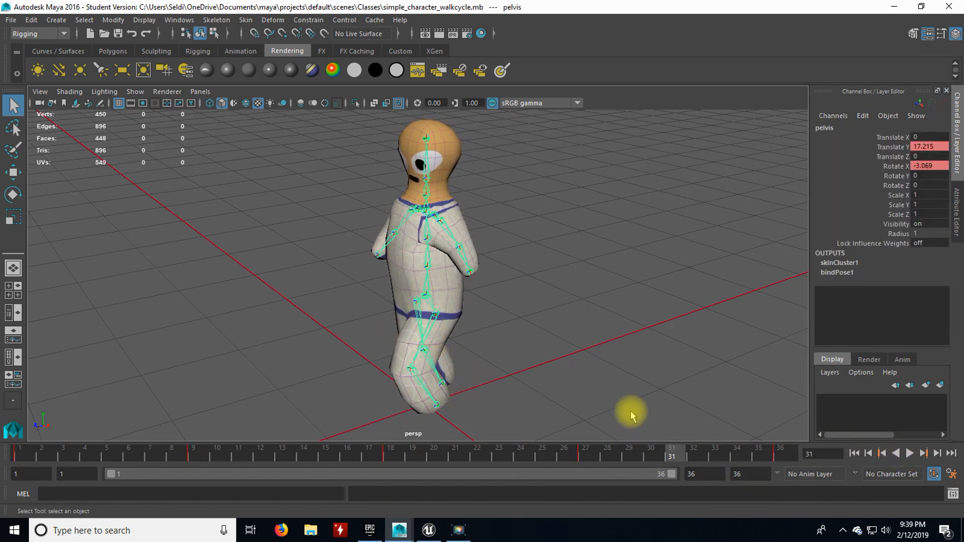
# Shorten the walk cycle's time range to end at frame 35 and play the loop to check it
pyautogui.click(787, 450)
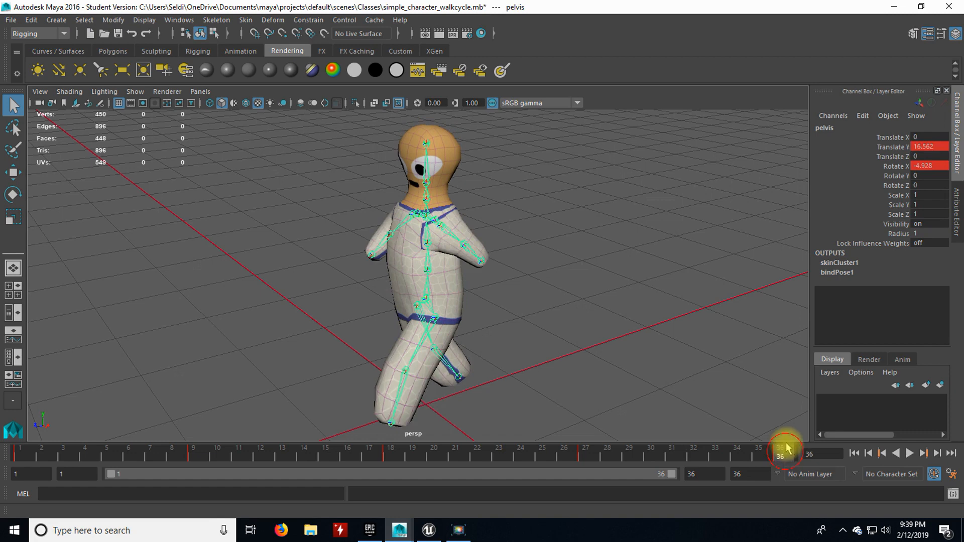
pyautogui.doubleClick(734, 475)
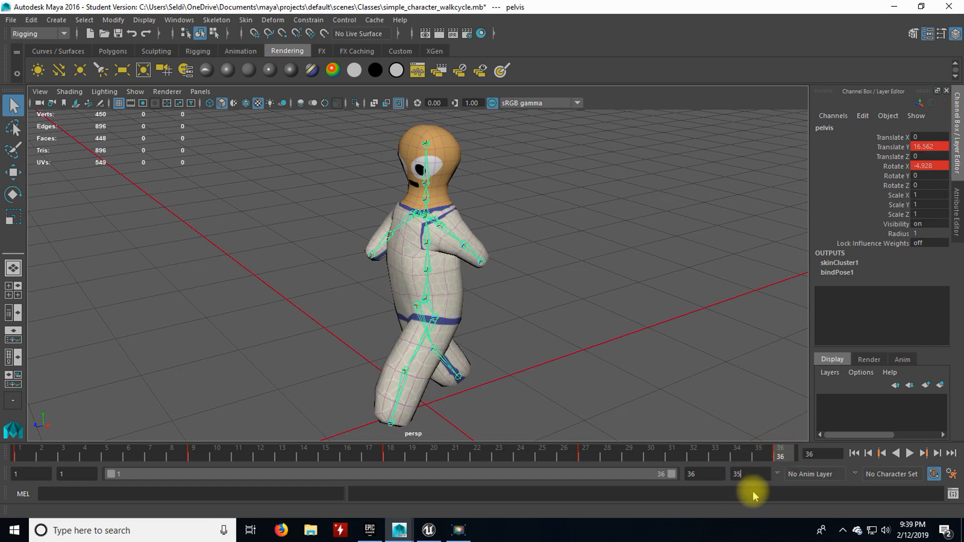
pyautogui.press('Return')
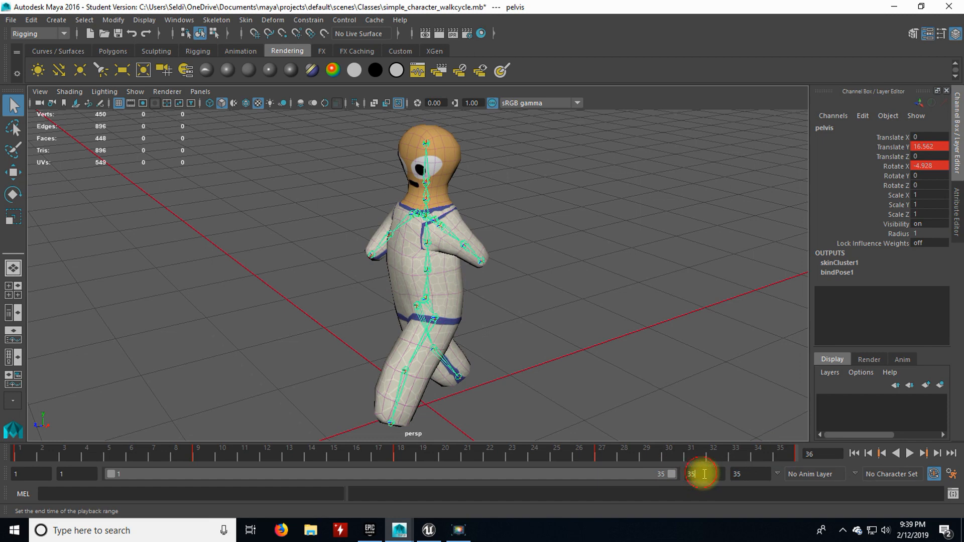
pyautogui.doubleClick(756, 479)
pyautogui.doubleClick(696, 476)
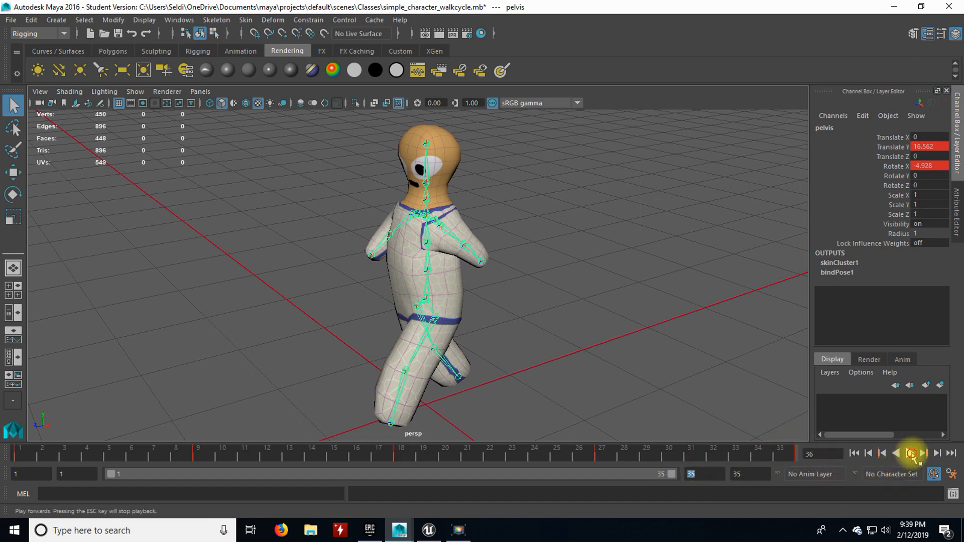
pyautogui.click(912, 454)
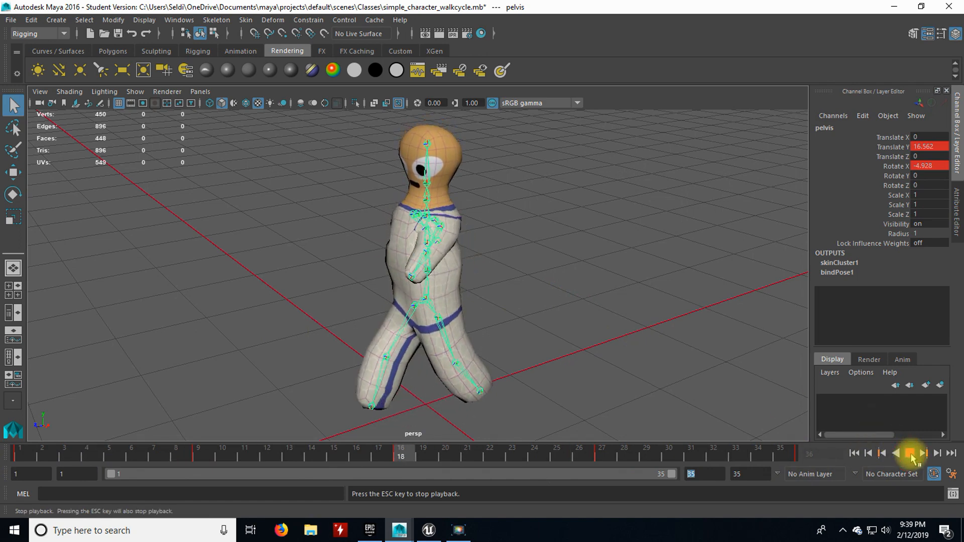
pyautogui.click(910, 454)
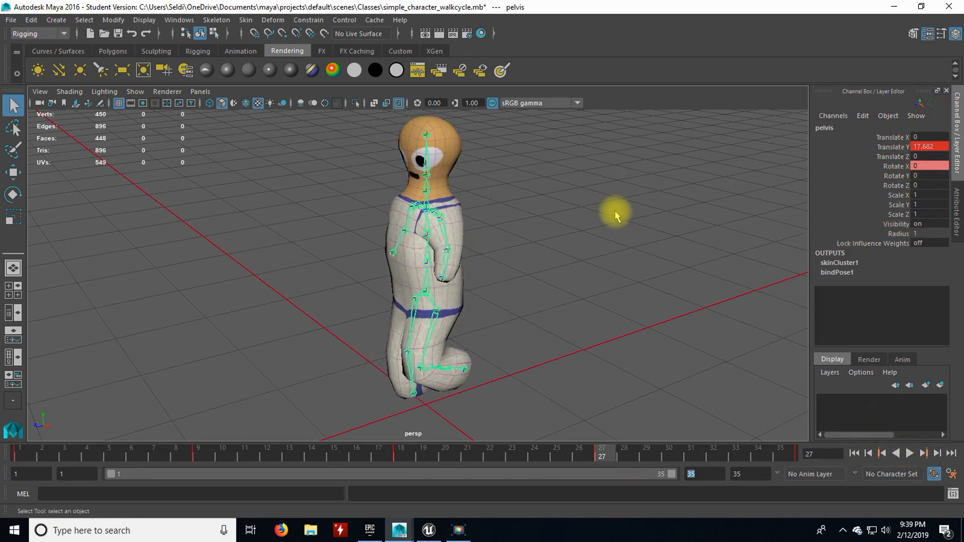
pyautogui.click(32, 20)
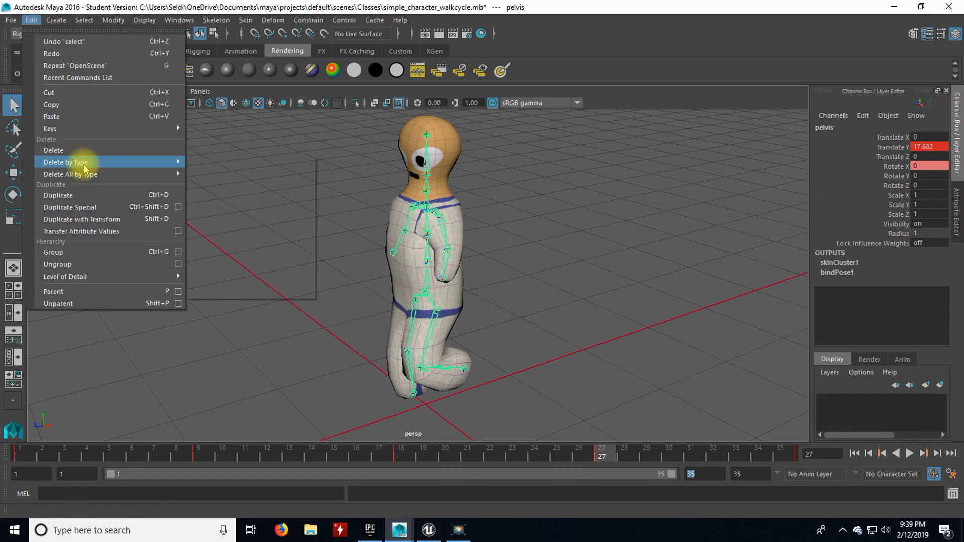
pyautogui.moveTo(115, 173)
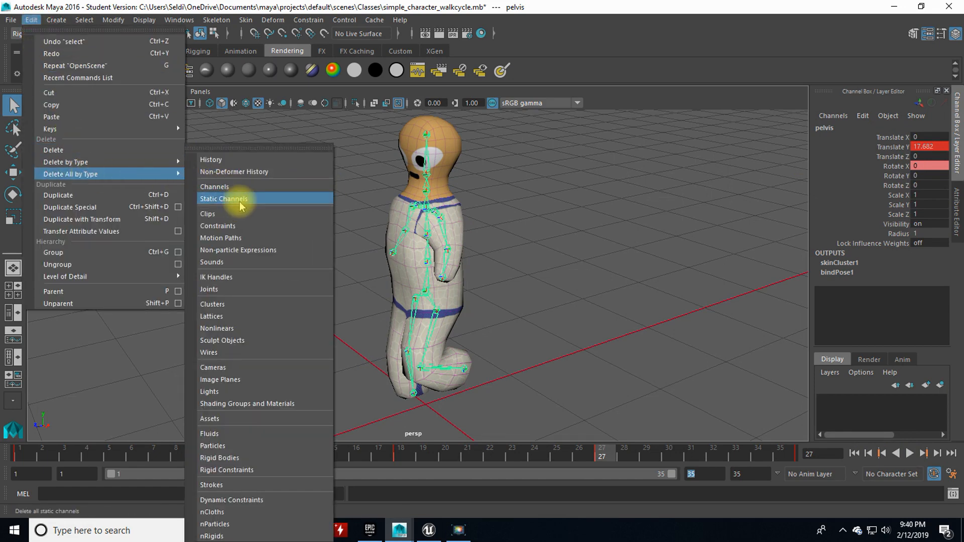
# Export the selected skeleton as simple_char_walkcycle.fbx in the Classes folder with animation baked from frame 1 to 35, and dismiss the export warning
pyautogui.moveTo(14, 23)
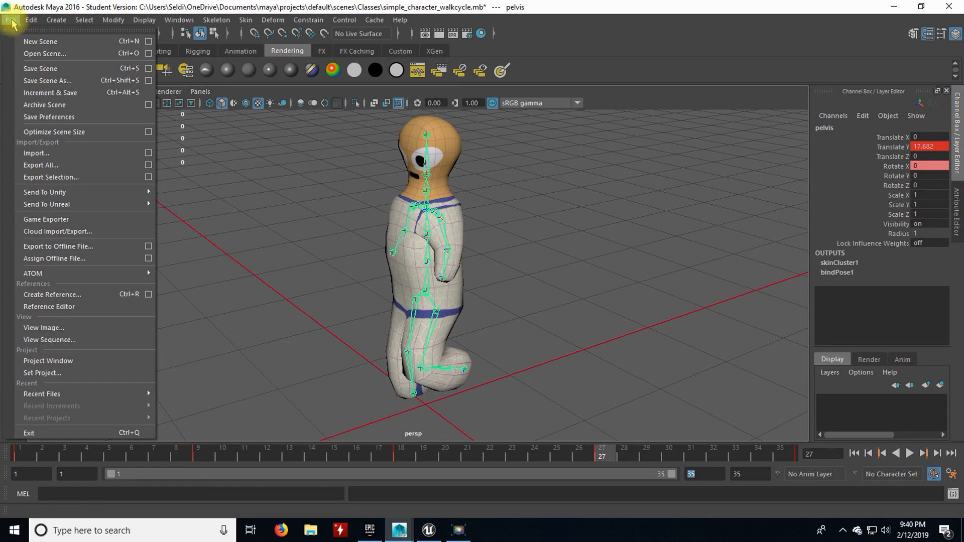
pyautogui.click(62, 178)
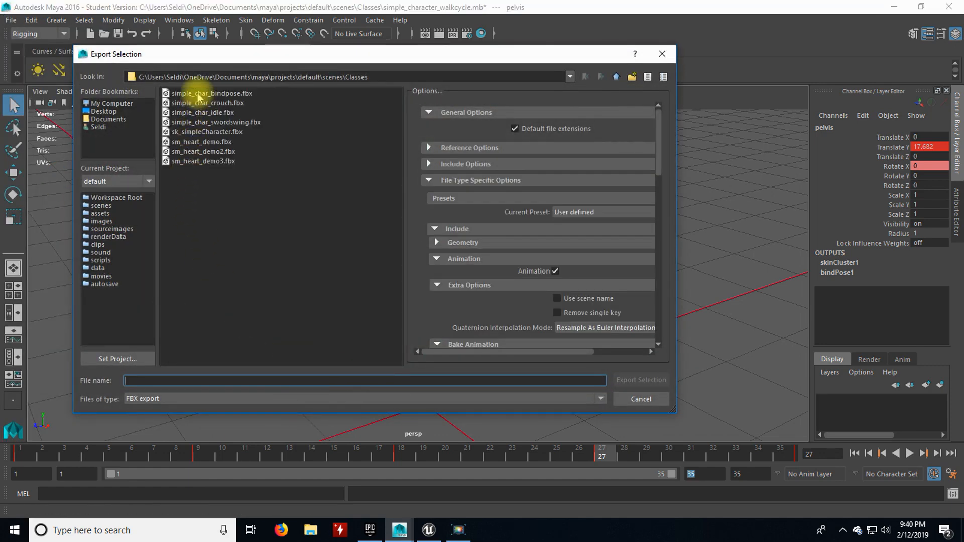
pyautogui.click(198, 95)
pyautogui.click(194, 381)
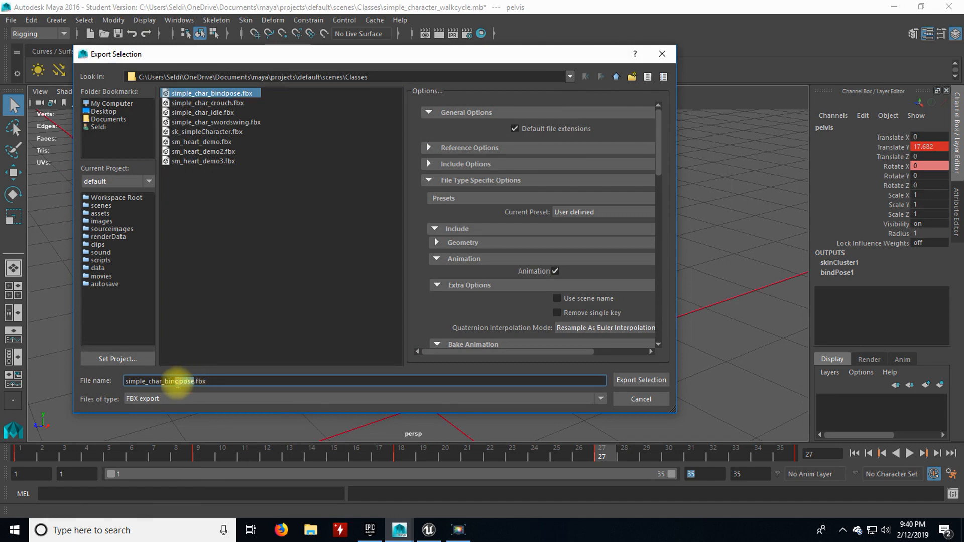
pyautogui.write('walkcycl')
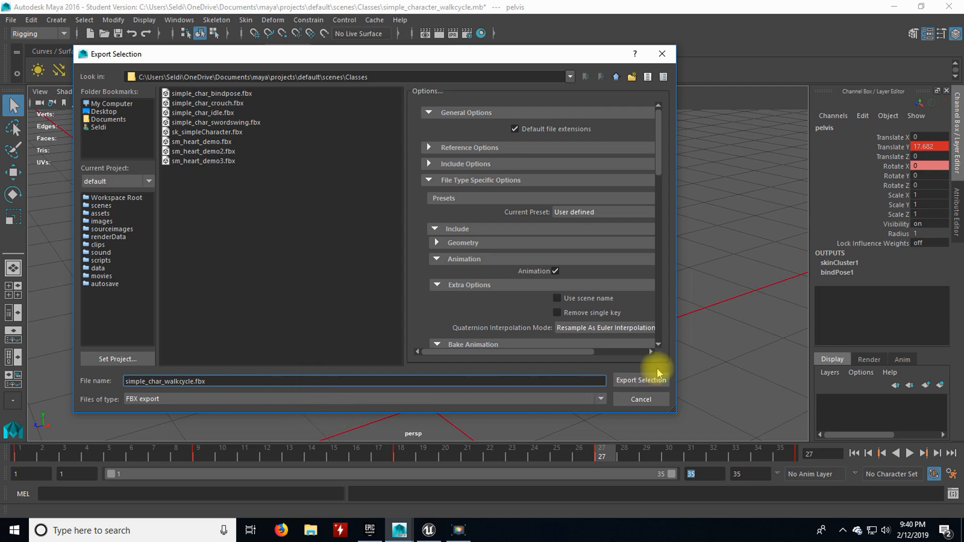
pyautogui.scroll(-3, 553, 258)
pyautogui.scroll(-2, 534, 245)
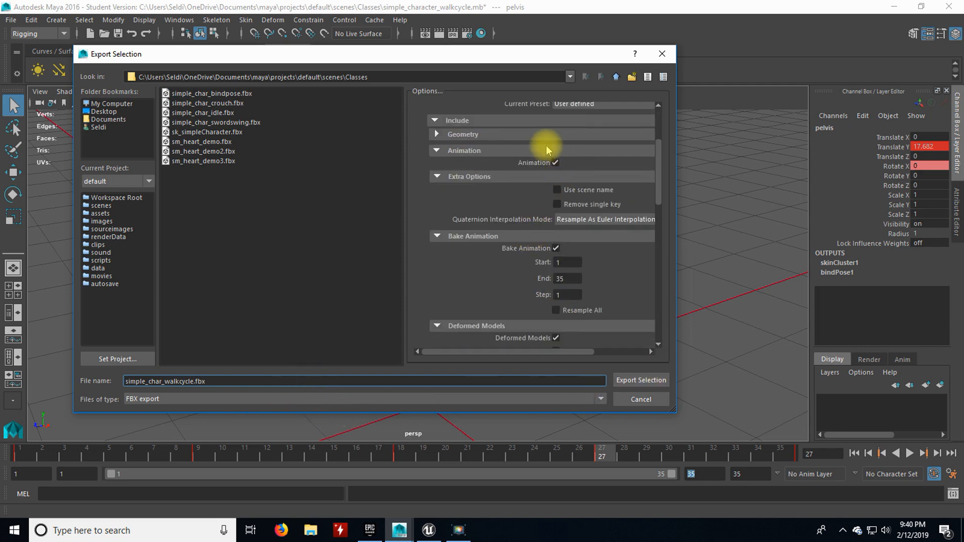
pyautogui.click(568, 279)
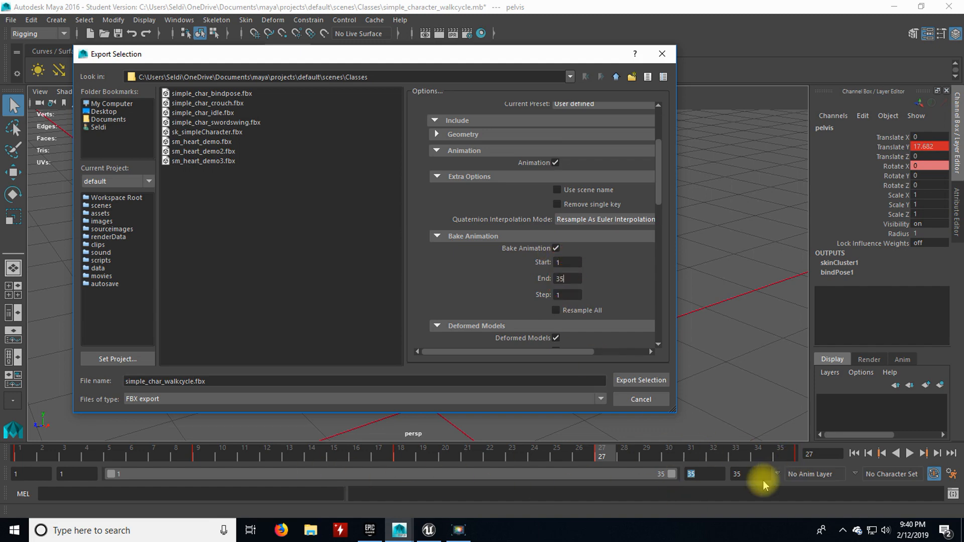
pyautogui.click(637, 384)
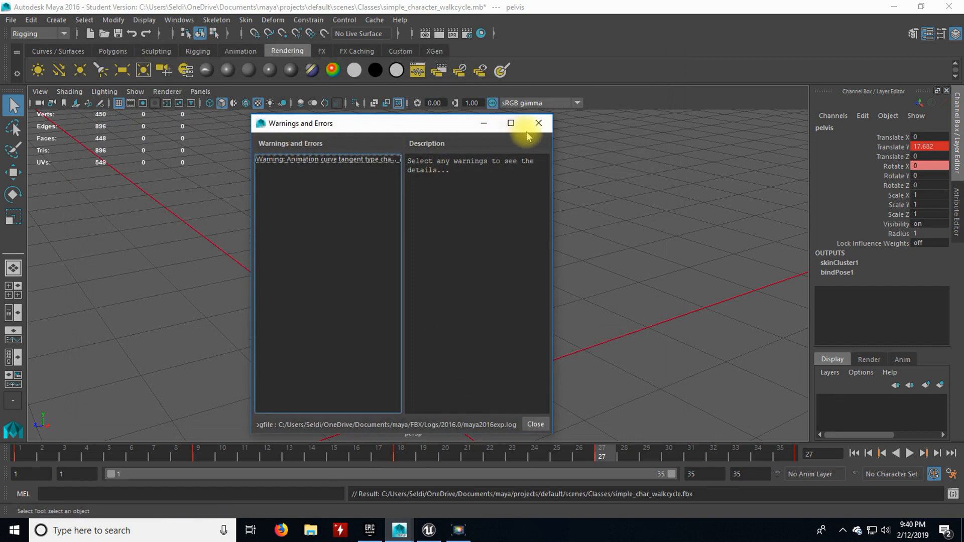
pyautogui.click(551, 124)
# Open the scene simple_character_run.mb from the Classes folder without saving the changes to the walk cycle scene
pyautogui.click(9, 21)
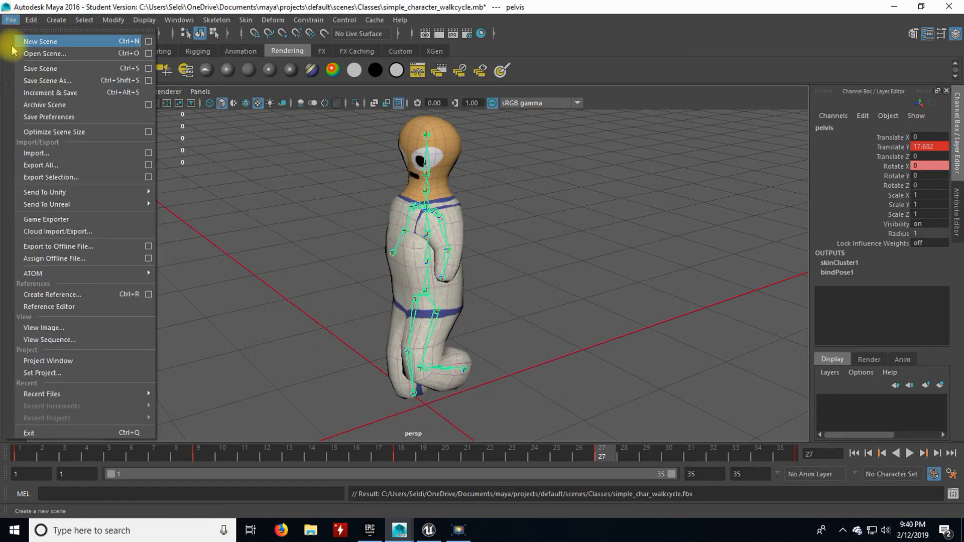
pyautogui.click(30, 50)
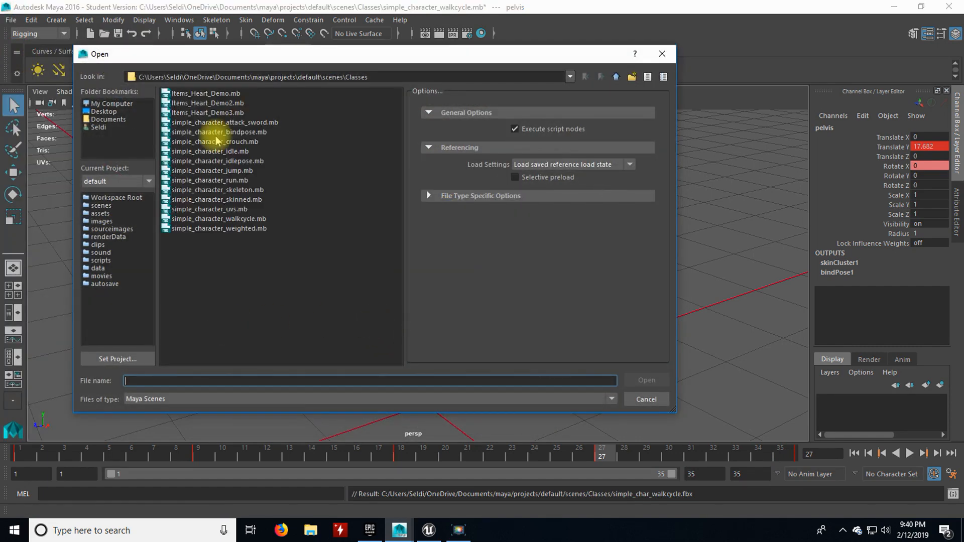
pyautogui.click(221, 181)
pyautogui.click(636, 384)
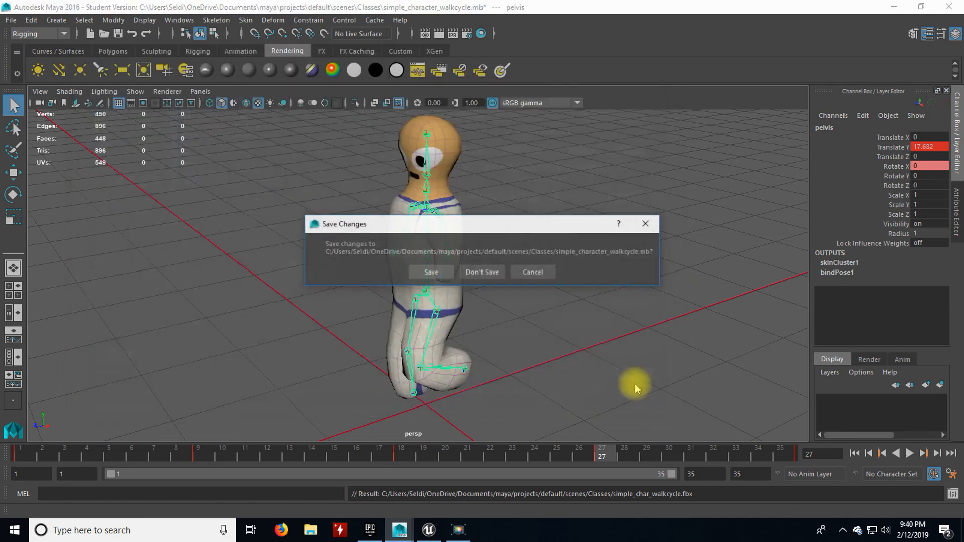
pyautogui.click(479, 271)
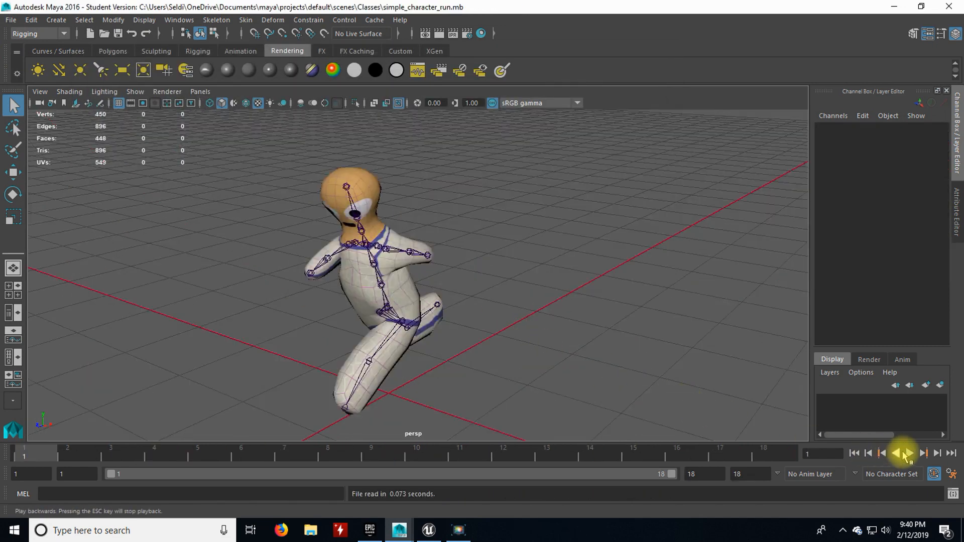
# Play the run animation as a preview and select the character's skeleton from the pelvis root joint
pyautogui.click(909, 455)
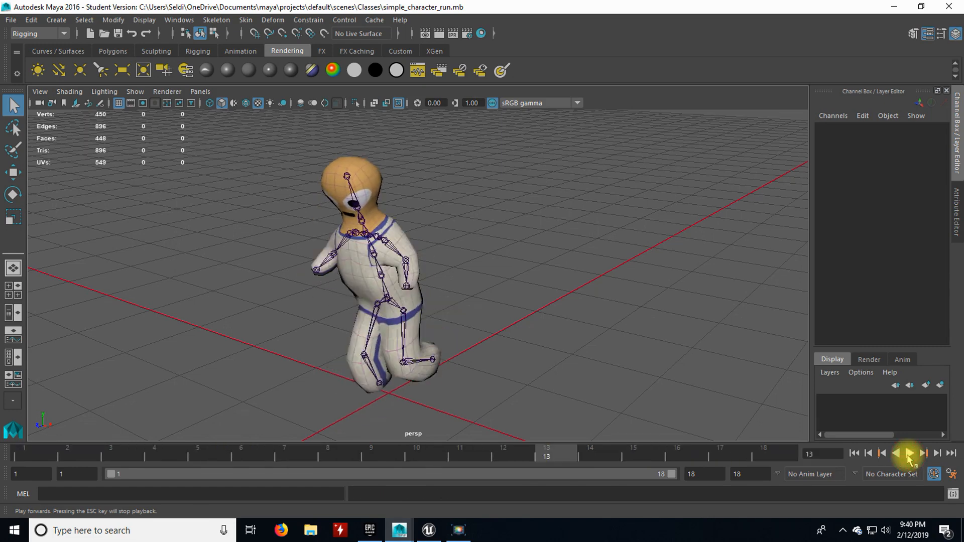
pyautogui.click(909, 455)
pyautogui.click(384, 301)
# Shorten the run animation's time range to end at frame 17 and play the loop to check it
pyautogui.click(764, 451)
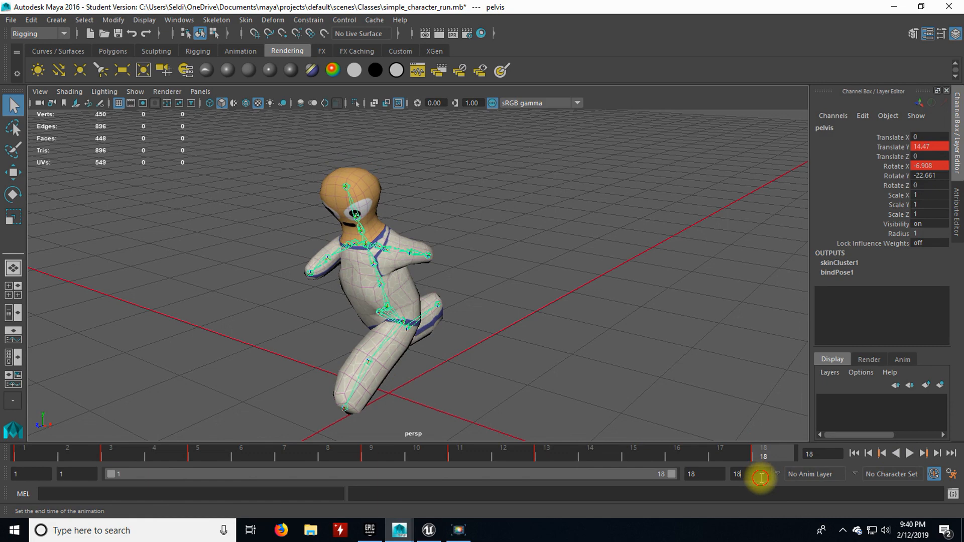
pyautogui.moveTo(761, 477); pyautogui.dragTo(728, 475)
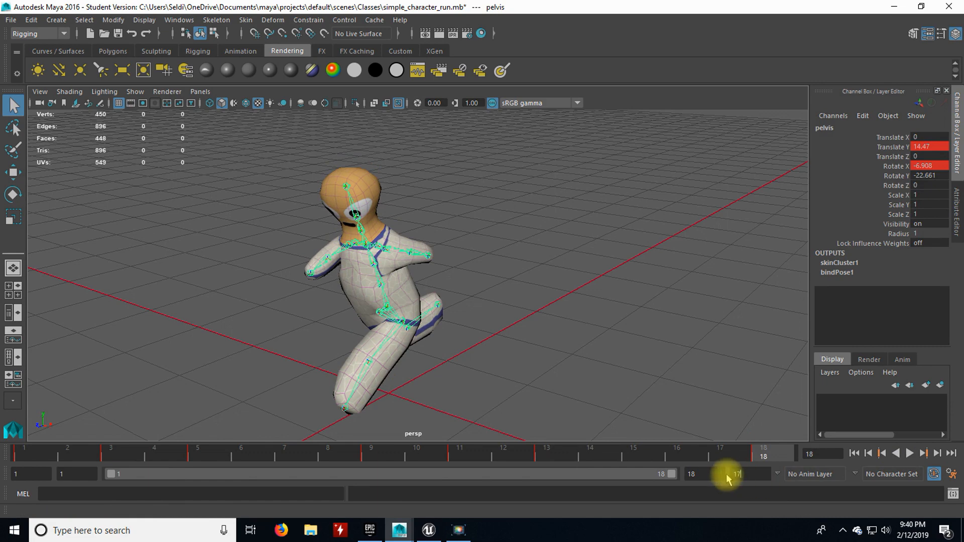
pyautogui.write('17')
pyautogui.press('Return')
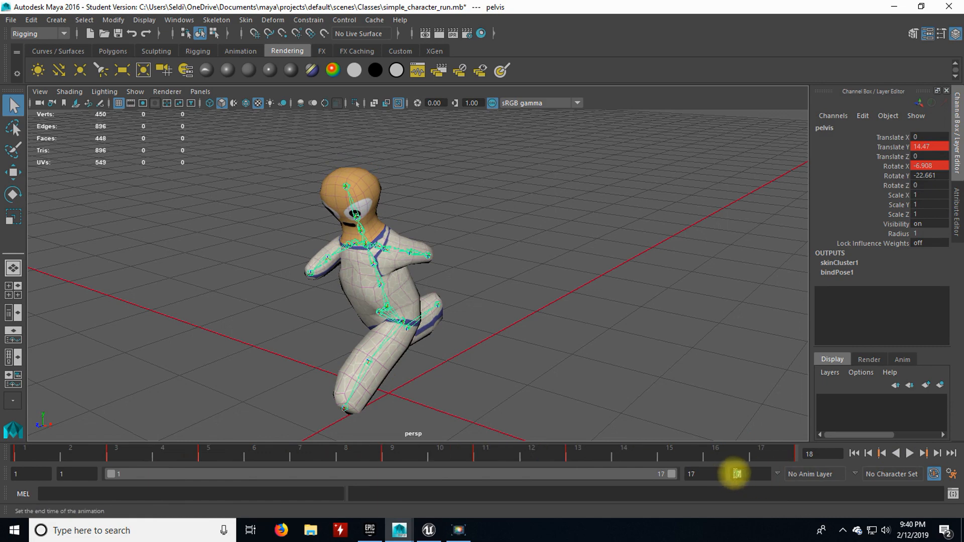
pyautogui.click(910, 454)
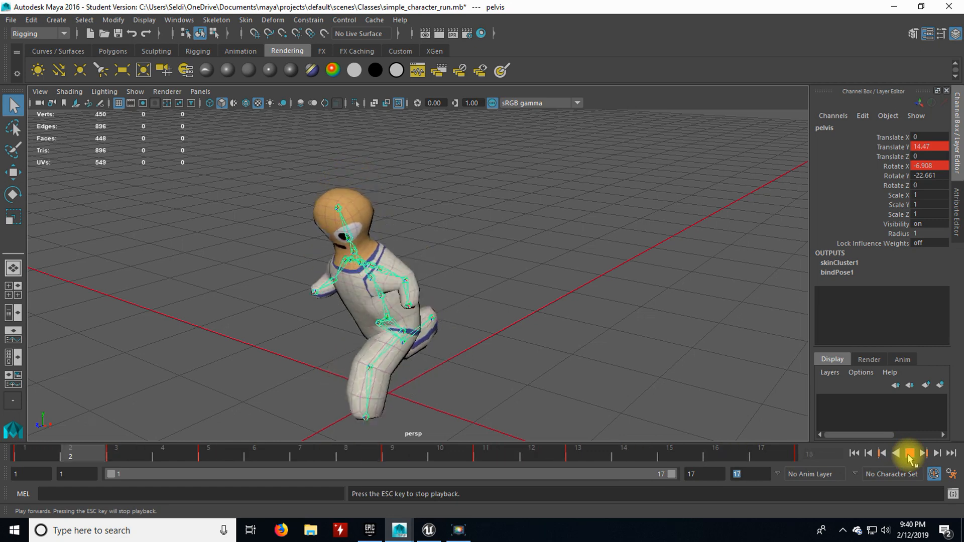
pyautogui.click(910, 454)
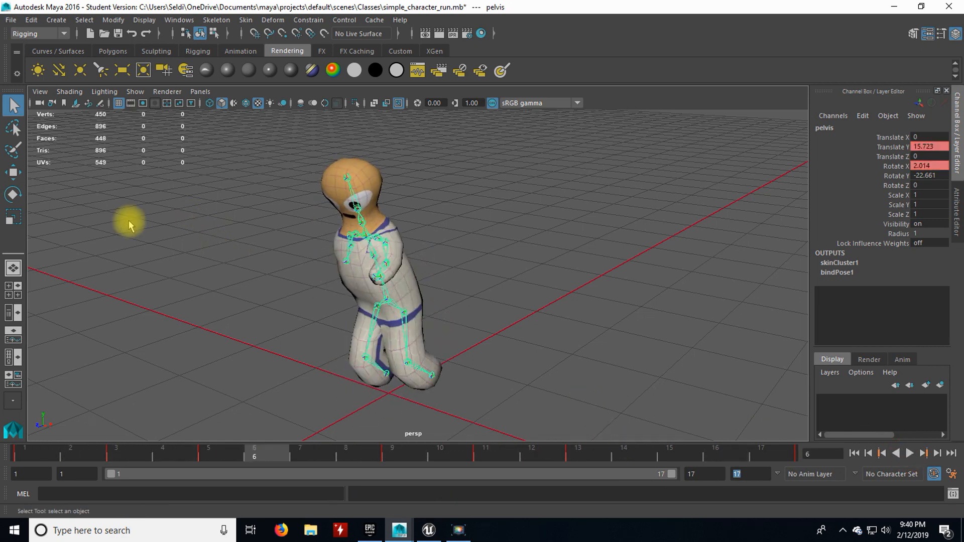
# Export the selected skeleton as simple_char_run.fbx in the Classes folder with animation baked from frame 1 to 17, and dismiss the export warning
pyautogui.click(13, 21)
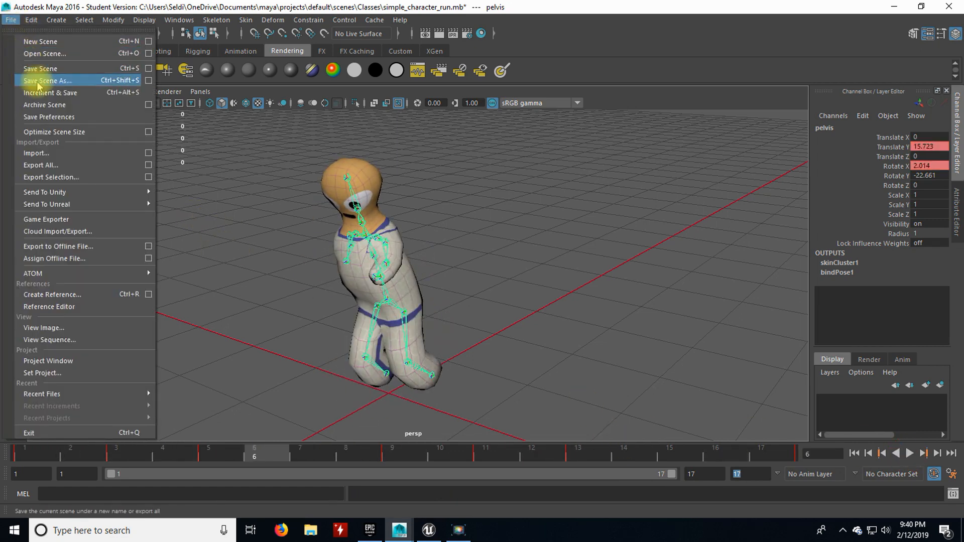
pyautogui.click(68, 179)
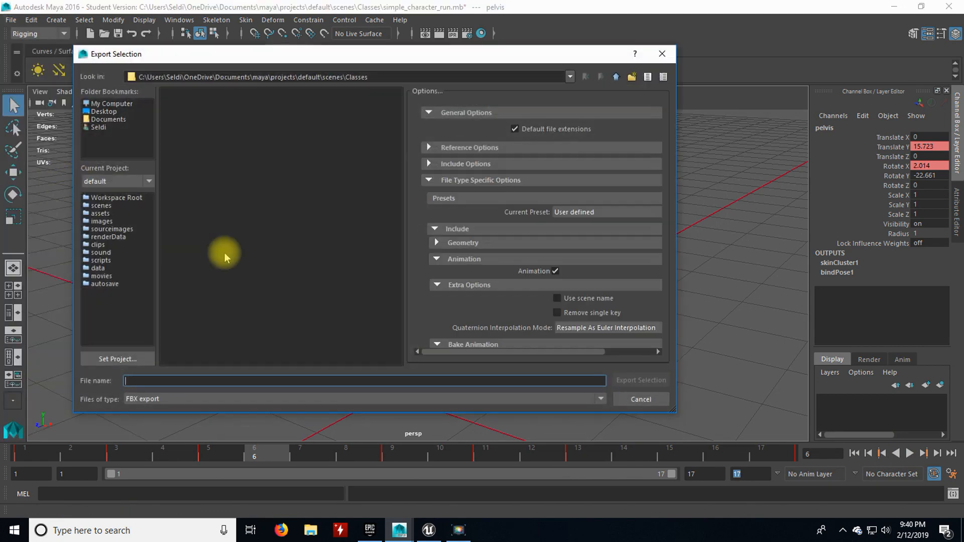
pyautogui.scroll(-5, 563, 276)
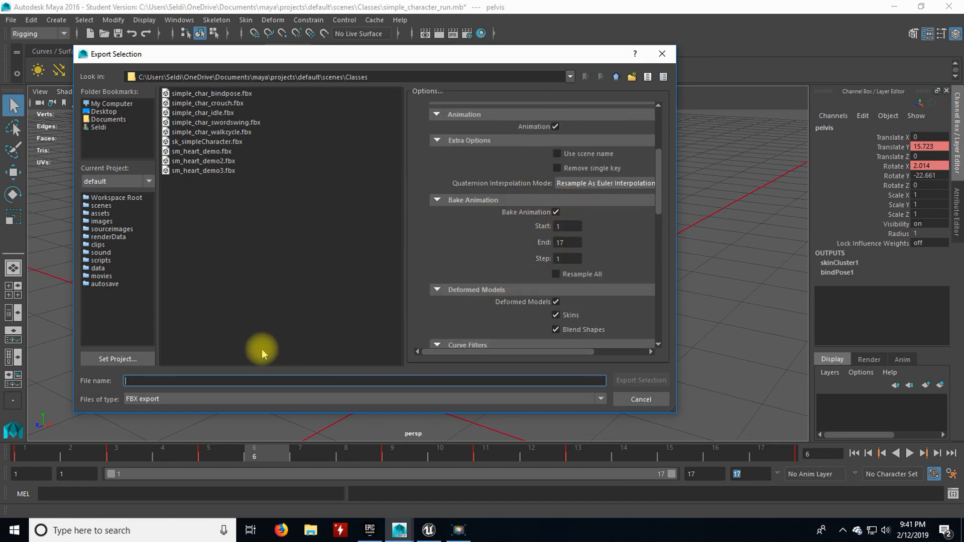
pyautogui.click(207, 93)
pyautogui.click(181, 382)
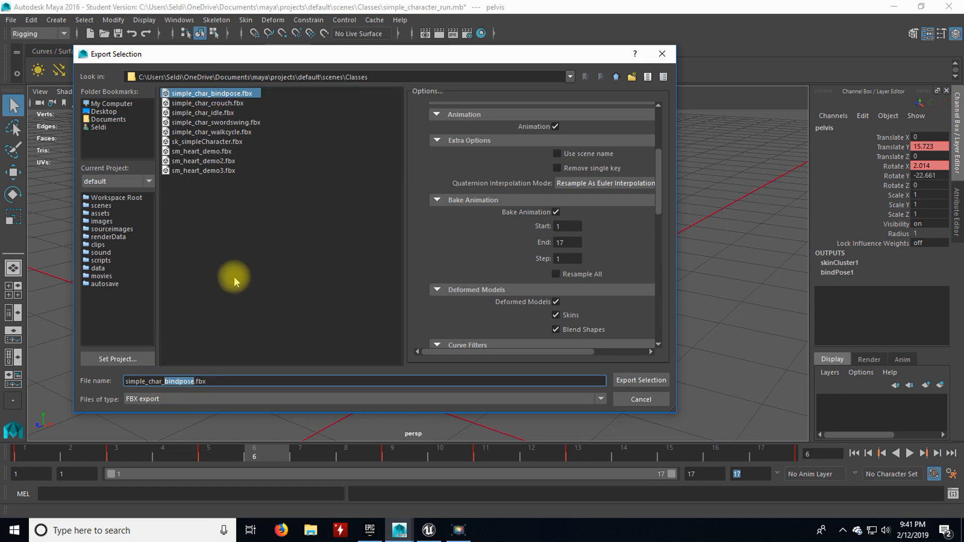
pyautogui.write('run')
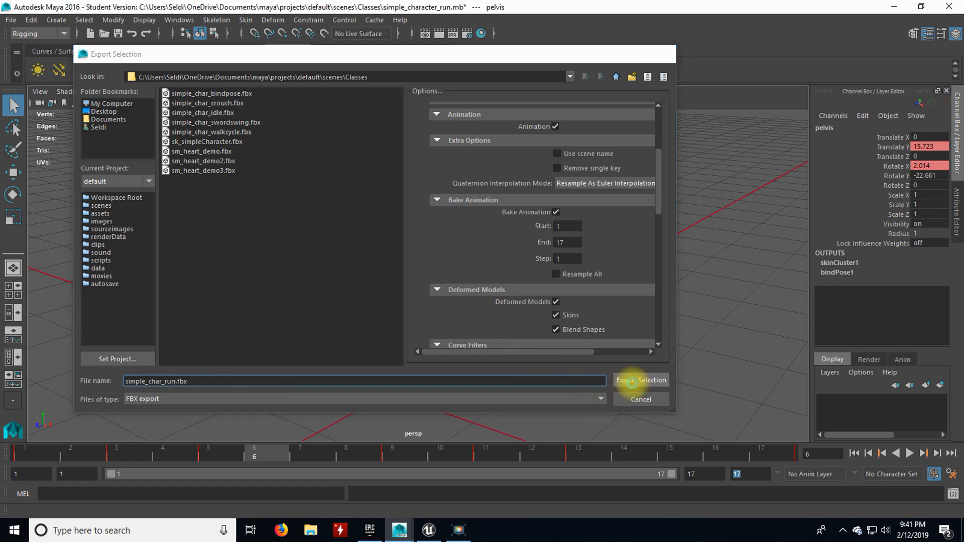
pyautogui.click(634, 381)
pyautogui.click(539, 123)
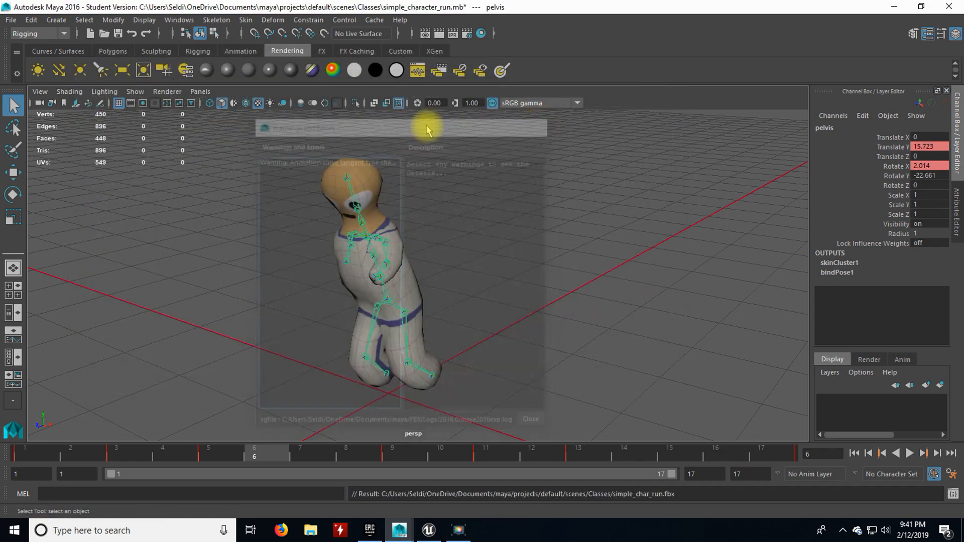
# Open the scene simple_character_jump.mb from the Classes folder without saving the changes to the run scene
pyautogui.click(11, 20)
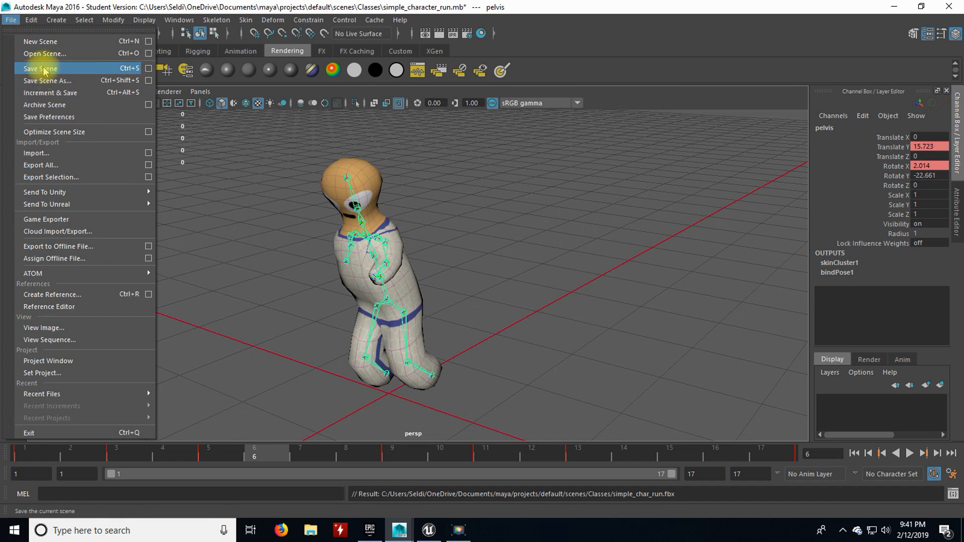
pyautogui.click(45, 54)
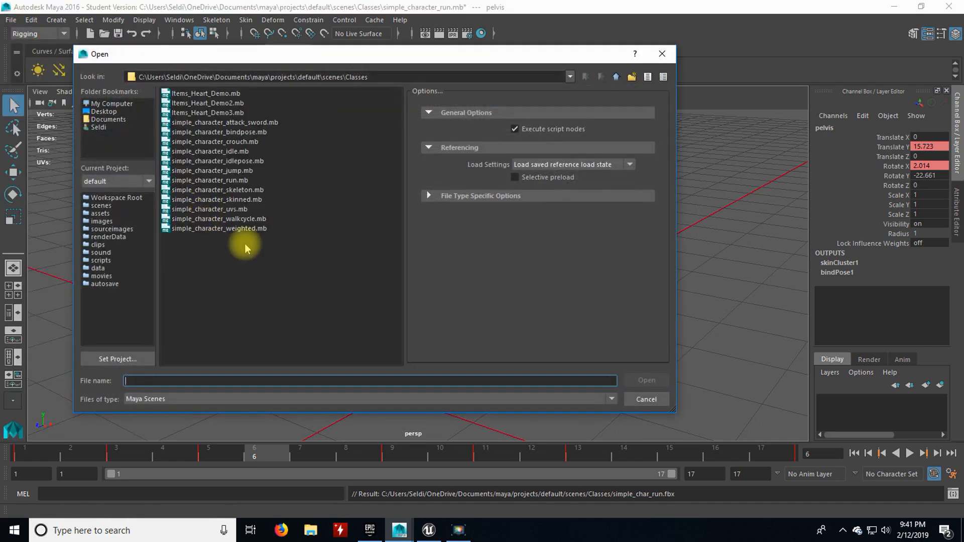
pyautogui.click(229, 219)
pyautogui.click(235, 181)
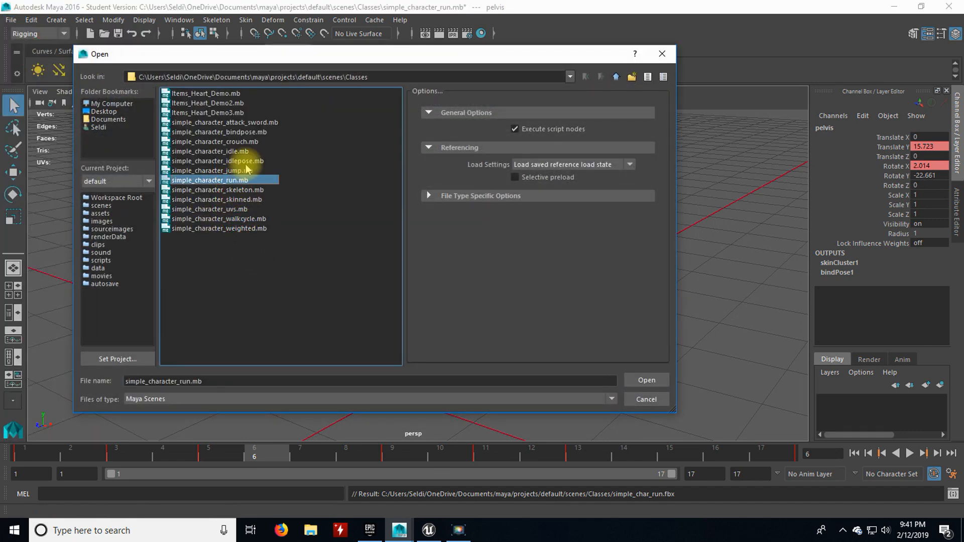
pyautogui.click(236, 171)
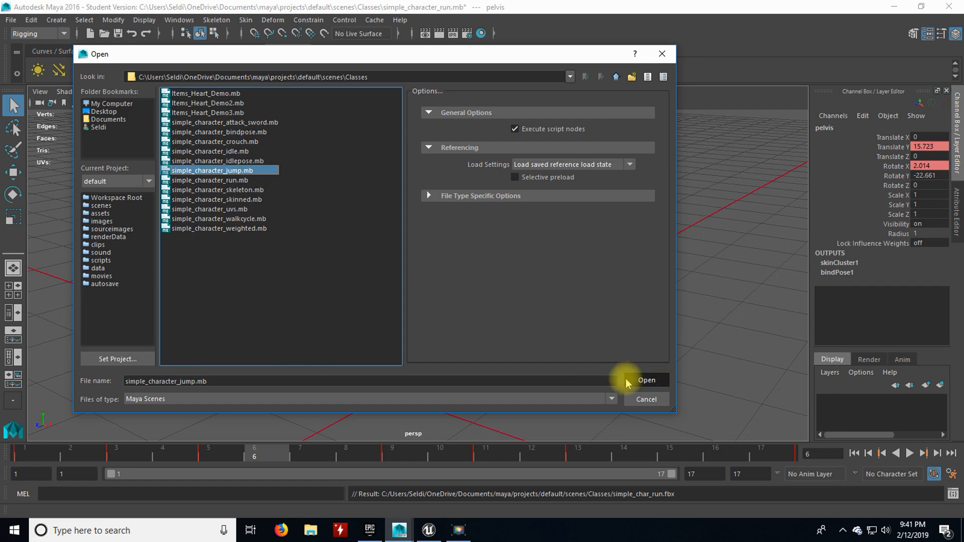
pyautogui.click(647, 381)
pyautogui.click(478, 272)
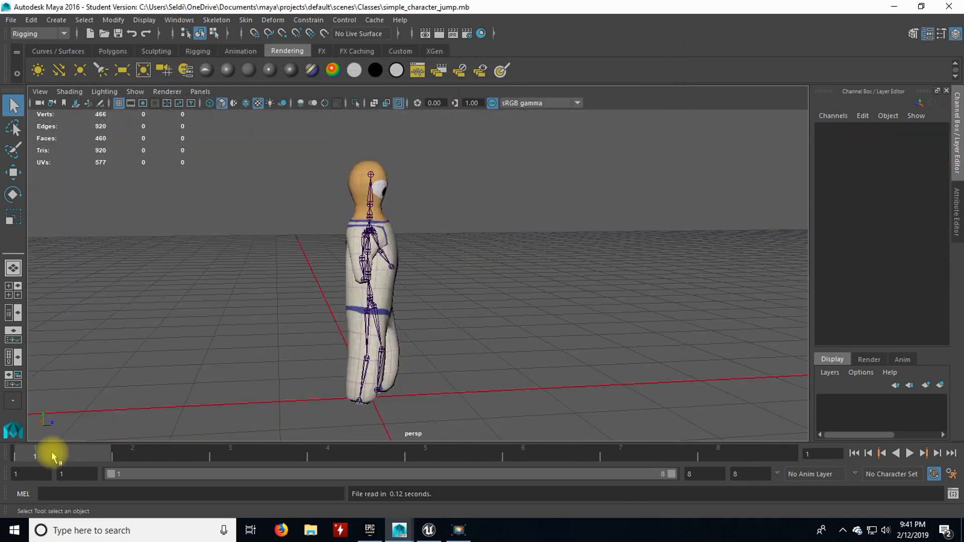
# Select the skeleton from the pelvis joint, delete all static channels in the jump scene, and select the right hip joint
pyautogui.click(370, 302)
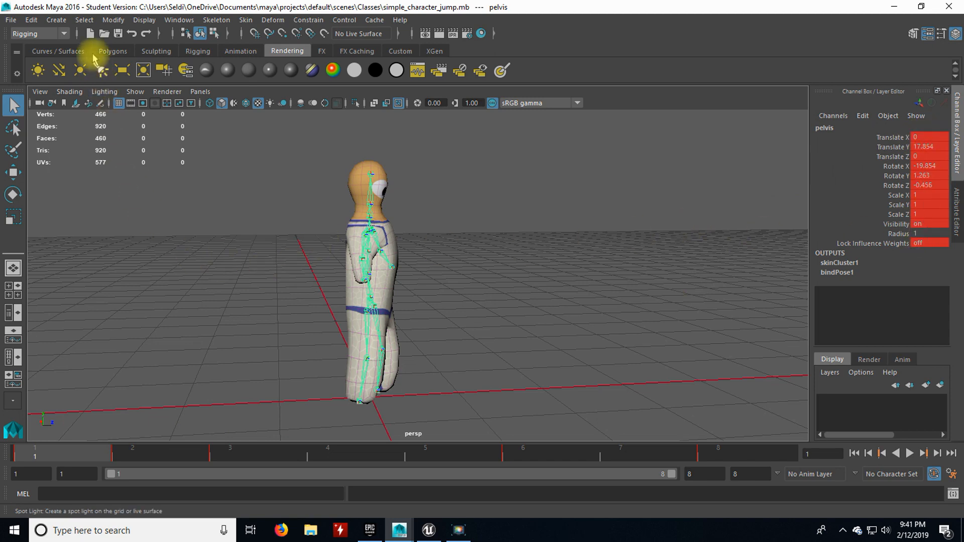
pyautogui.click(35, 21)
pyautogui.moveTo(76, 161)
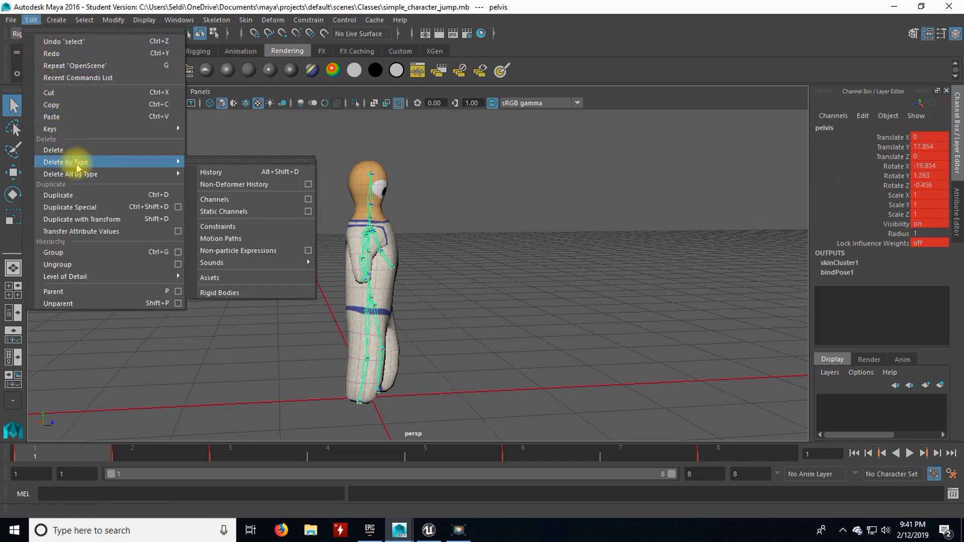
pyautogui.moveTo(125, 173)
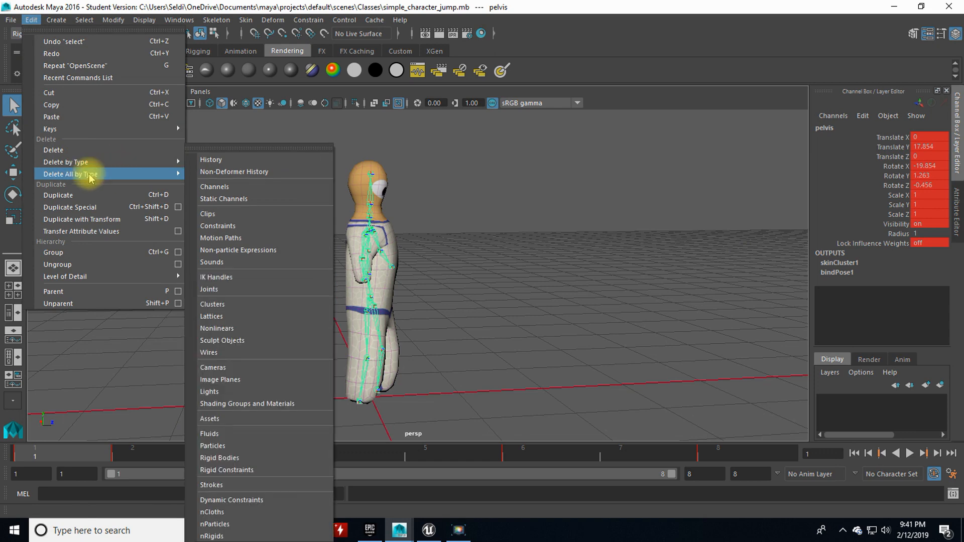
pyautogui.click(252, 197)
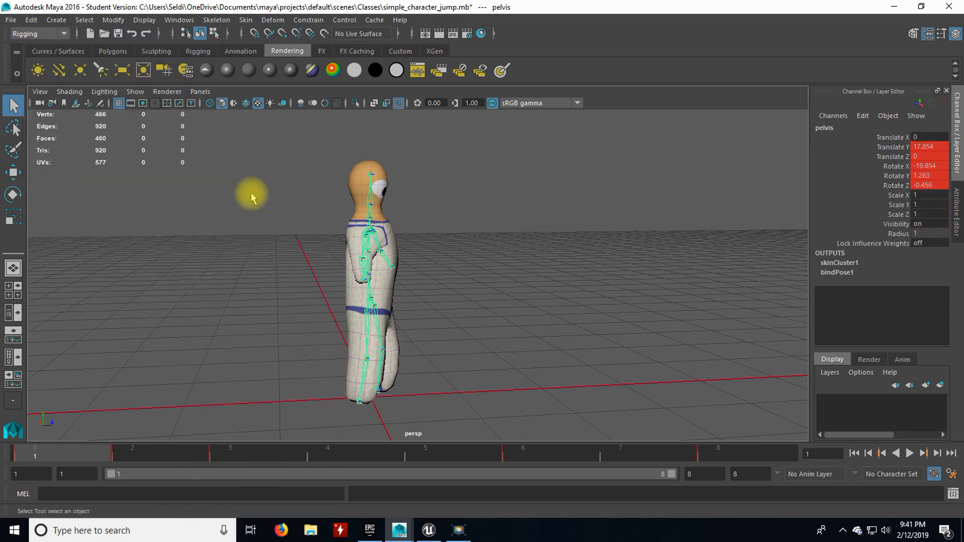
pyautogui.click(366, 336)
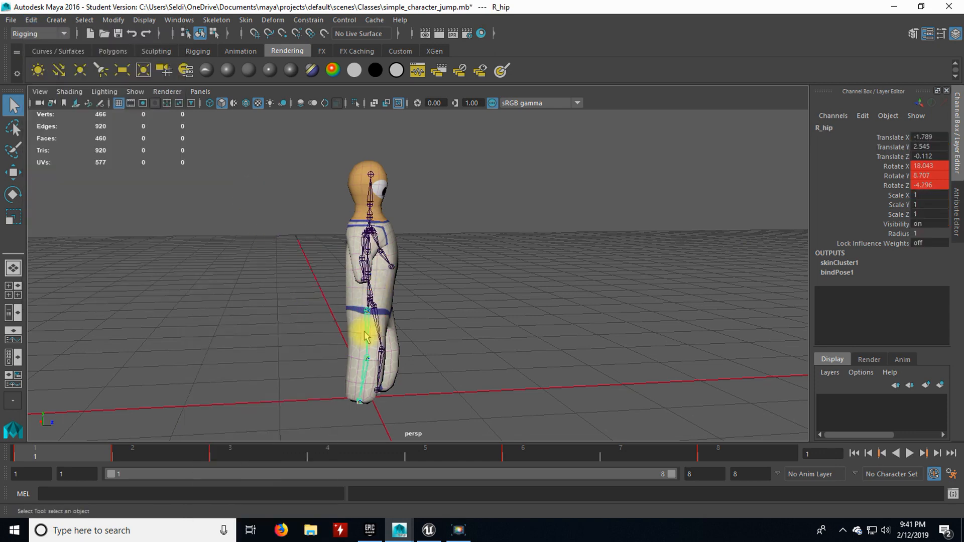
# Select the right knee joint to inspect its keyed channels, and reselect the whole skeleton from the pelvis joint
pyautogui.click(371, 369)
pyautogui.click(368, 360)
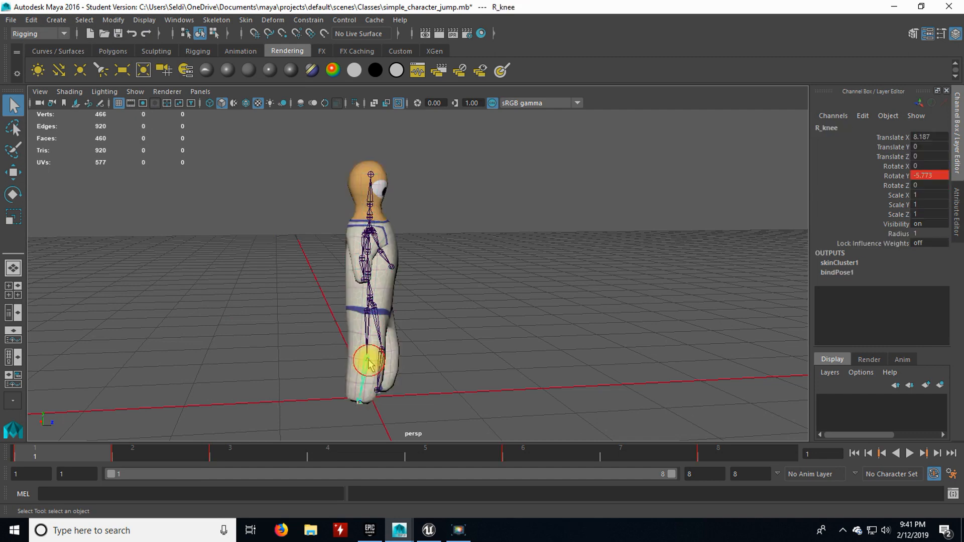
pyautogui.click(369, 301)
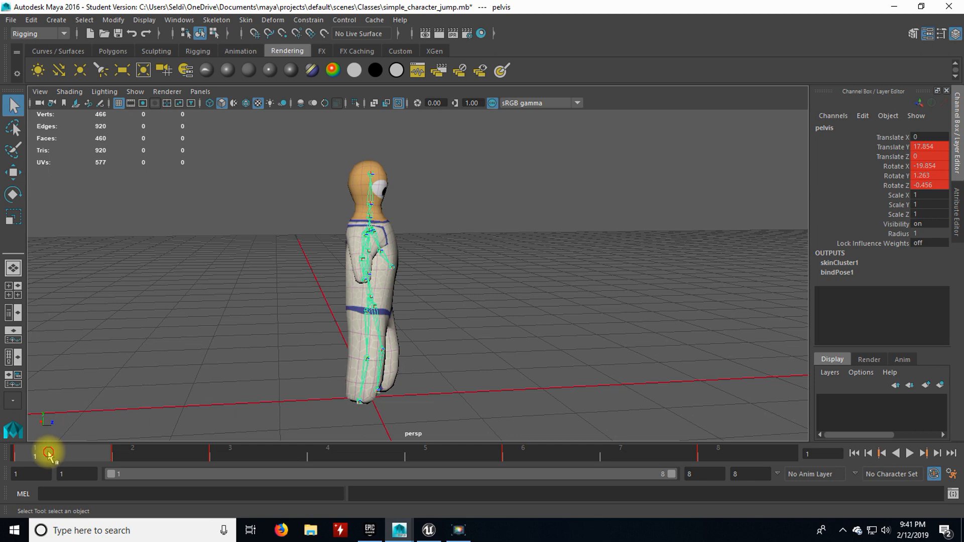
# Scrub through the jump animation between frames 1 and 8 to examine where the jump ends and the fall begins
pyautogui.moveTo(88, 456); pyautogui.dragTo(439, 455)
pyautogui.moveTo(504, 454); pyautogui.dragTo(518, 453)
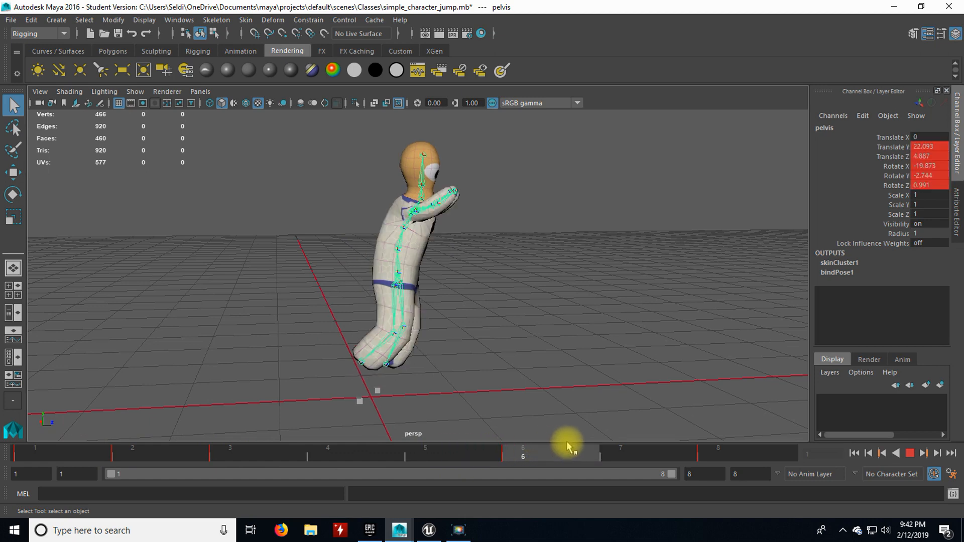
pyautogui.click(616, 449)
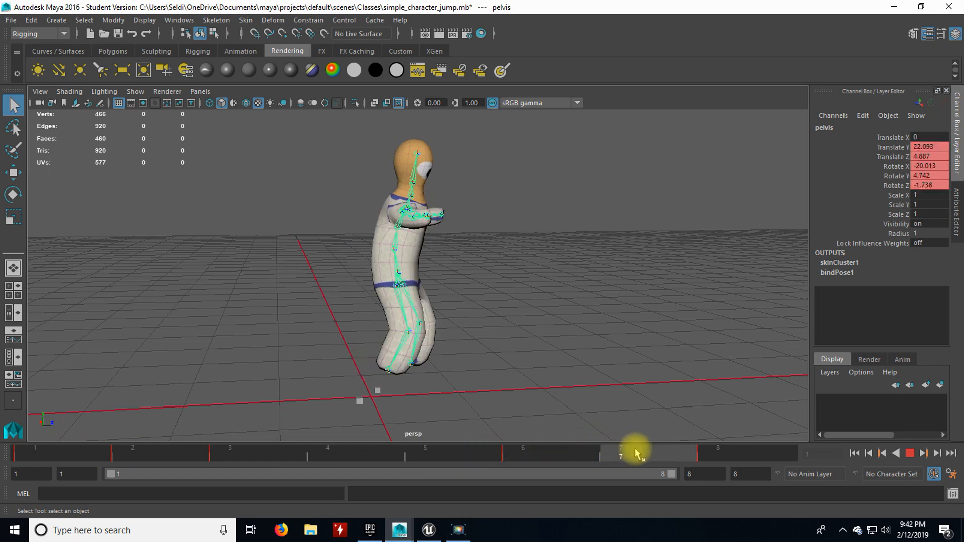
pyautogui.click(583, 458)
pyautogui.click(607, 456)
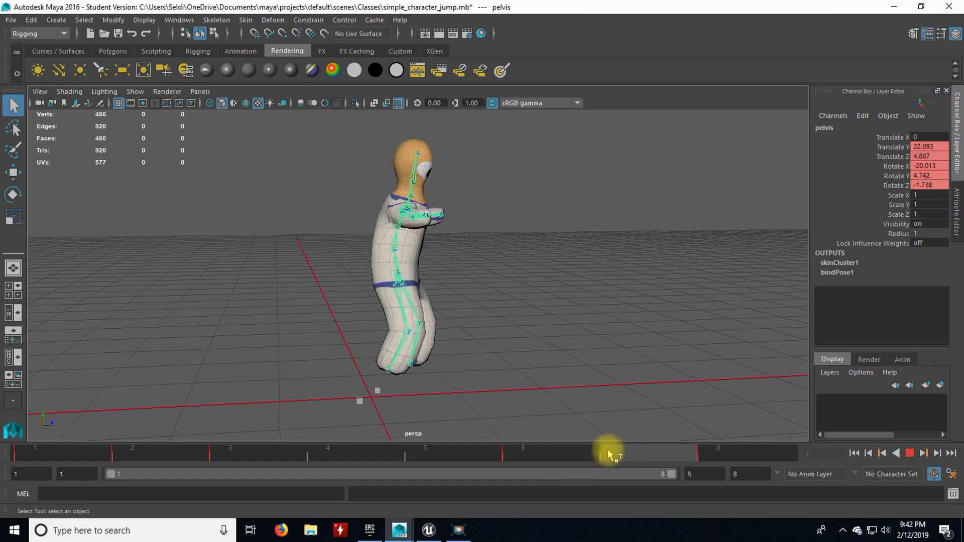
pyautogui.click(587, 450)
pyautogui.click(631, 445)
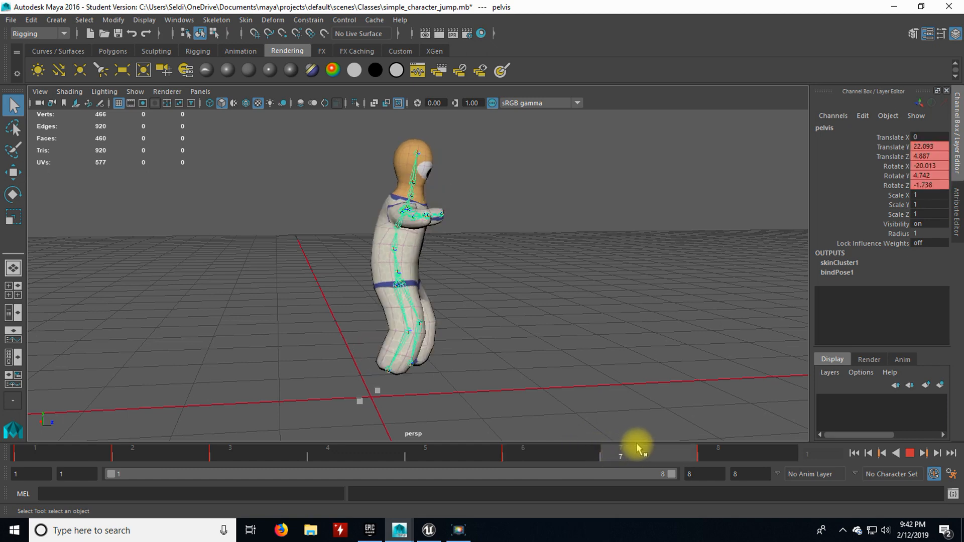
pyautogui.click(703, 452)
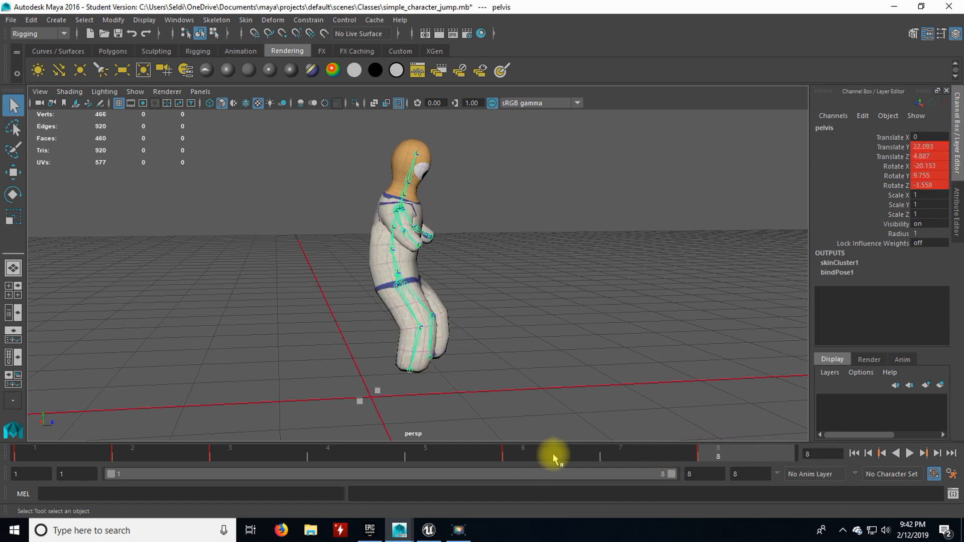
pyautogui.click(445, 456)
pyautogui.moveTo(445, 455); pyautogui.dragTo(392, 472)
pyautogui.moveTo(720, 462); pyautogui.dragTo(75, 457)
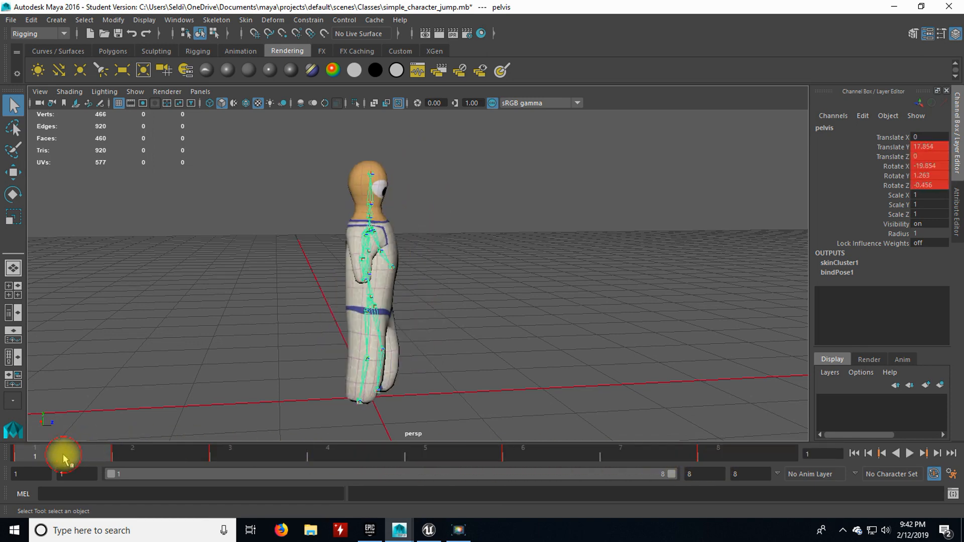
# Scrub the jump up to frame 6 and set the time range to end at frame 6
pyautogui.moveTo(107, 458); pyautogui.dragTo(534, 454)
pyautogui.moveTo(754, 475); pyautogui.dragTo(675, 475)
pyautogui.write('6')
pyautogui.press('Return')
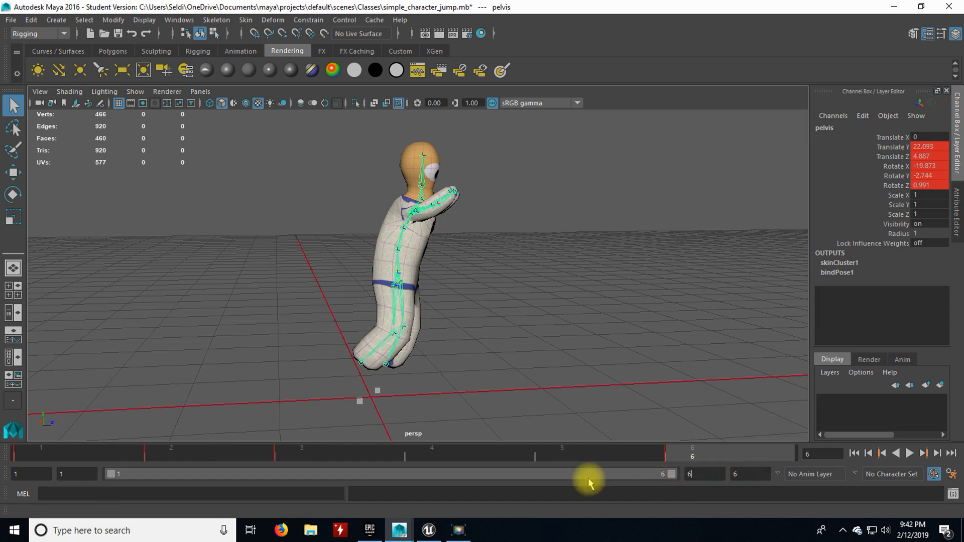
# Export the selected skeleton as simple_char_jump.fbx in the Classes folder with animation baked from frame 1 to 6
pyautogui.click(10, 20)
pyautogui.click(65, 181)
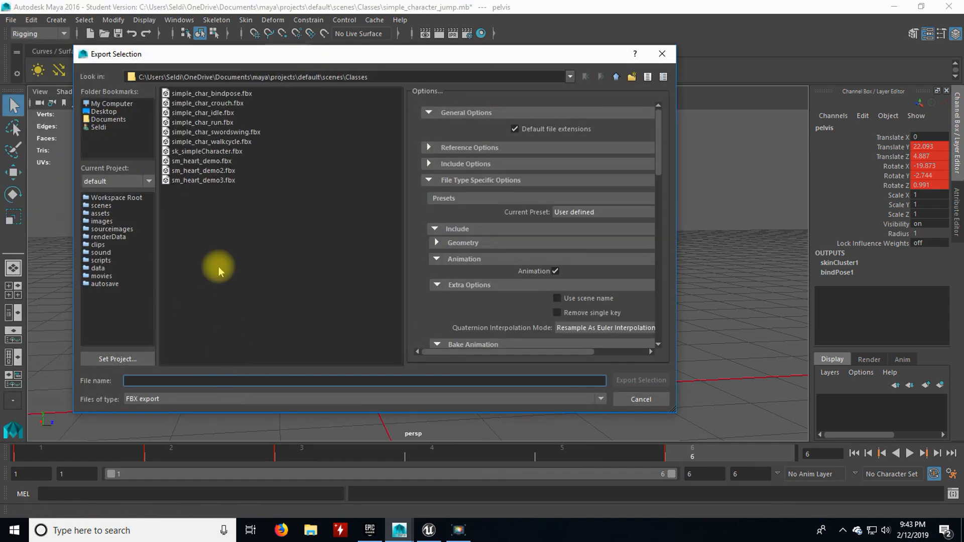
pyautogui.click(208, 93)
pyautogui.click(191, 382)
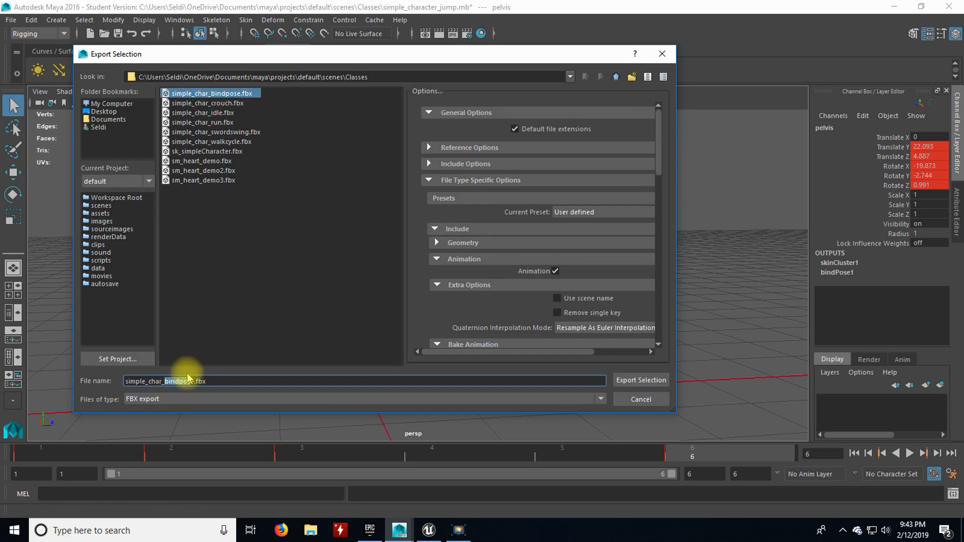
pyautogui.press('BackSpace')
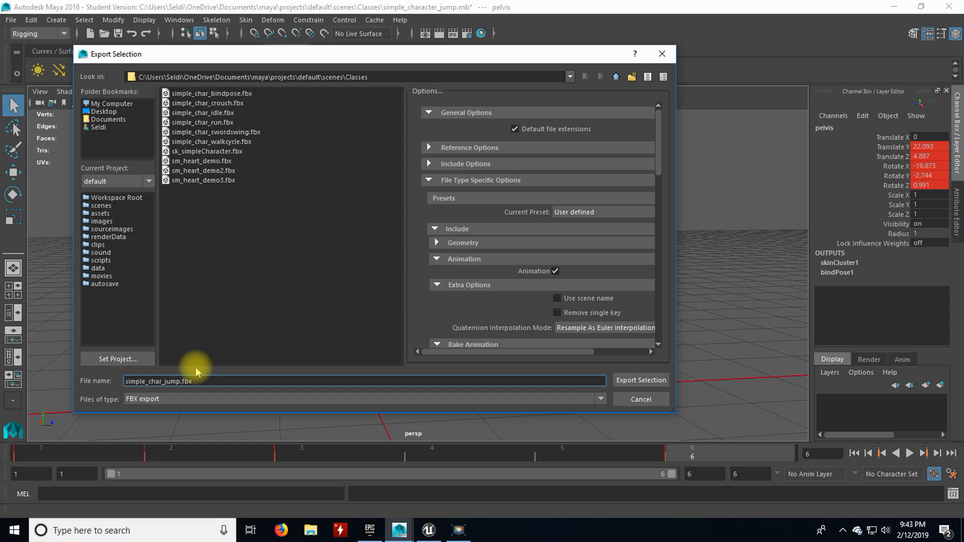
pyautogui.scroll(-3, 452, 263)
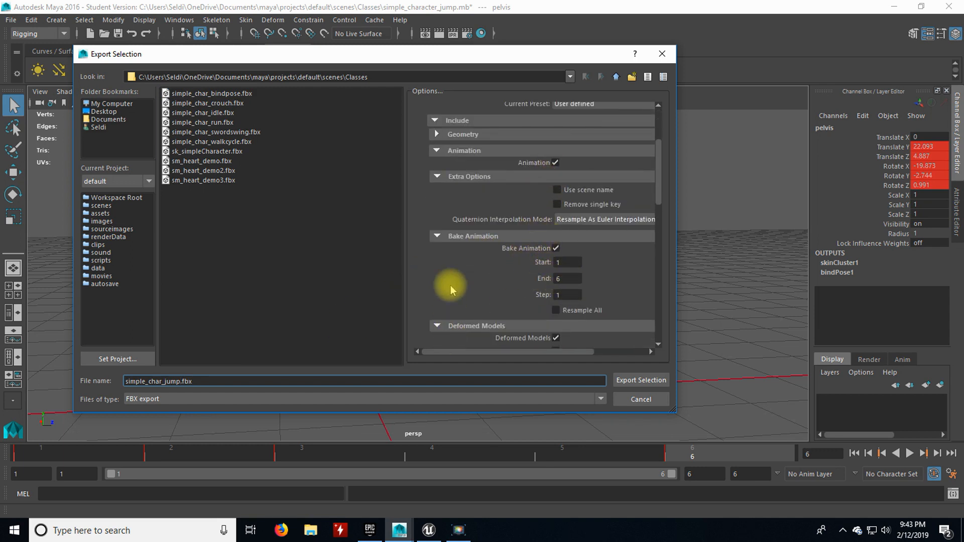
pyautogui.click(631, 382)
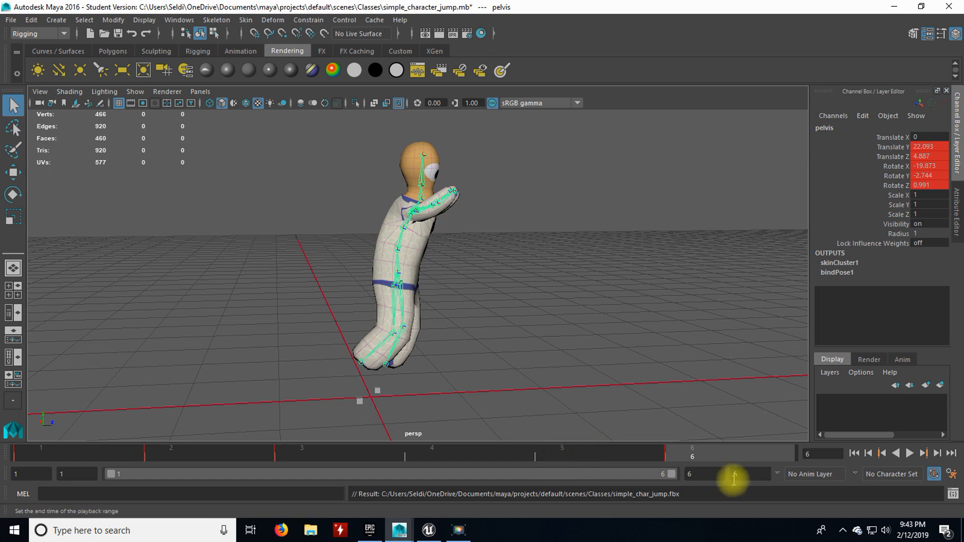
# Extend both the animation end and the playback end to frame 8
pyautogui.moveTo(760, 476); pyautogui.dragTo(710, 475)
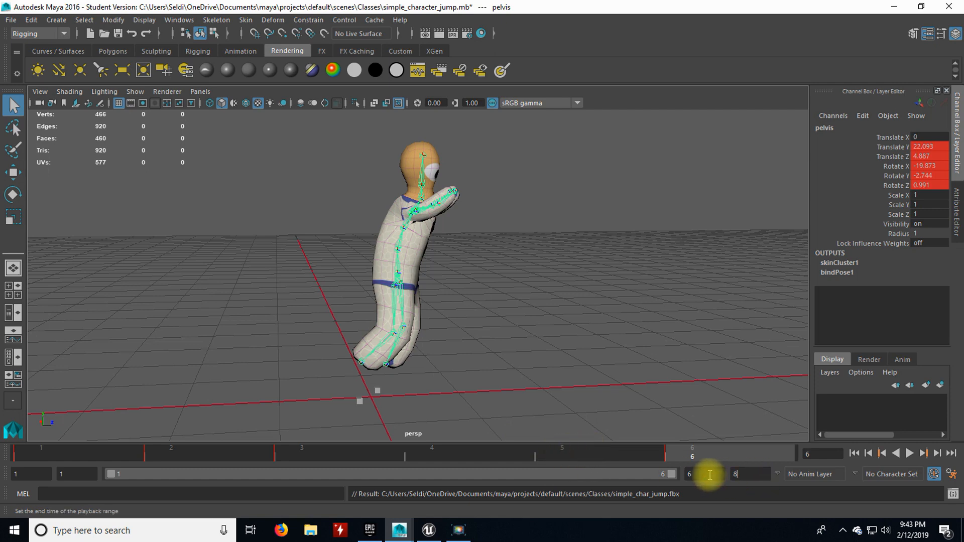
pyautogui.write('8')
pyautogui.press('Return')
pyautogui.click(688, 474)
pyautogui.write('8')
pyautogui.press('Return')
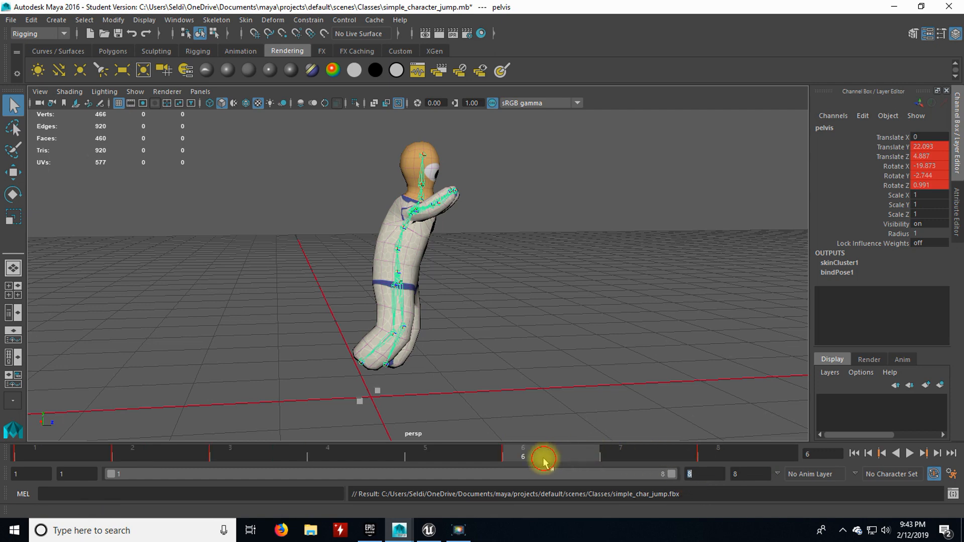
# Start the time range at frame 6 and scrub from frame 6 to 8 to check the fall portion
pyautogui.hotkey('alt', 'v')
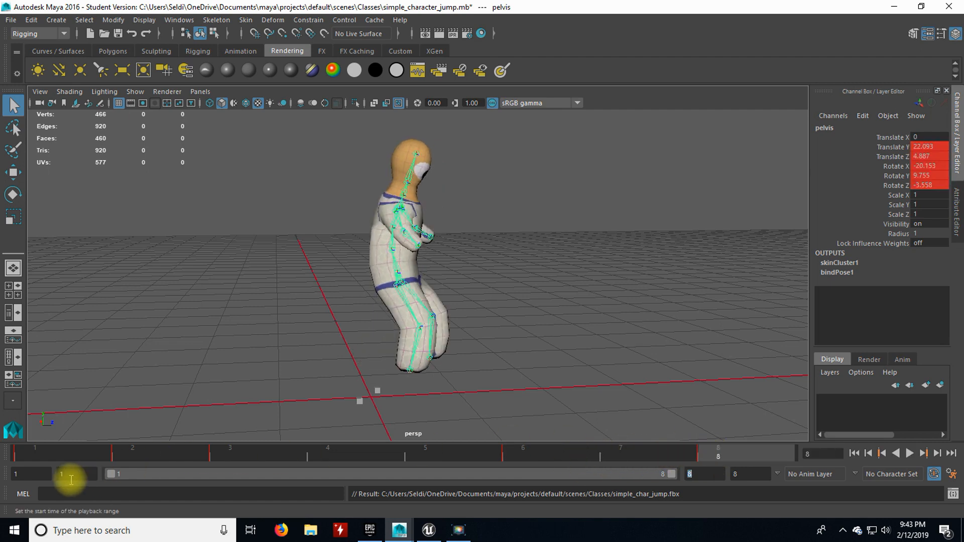
pyautogui.click(27, 476)
pyautogui.write('6')
pyautogui.press('Return')
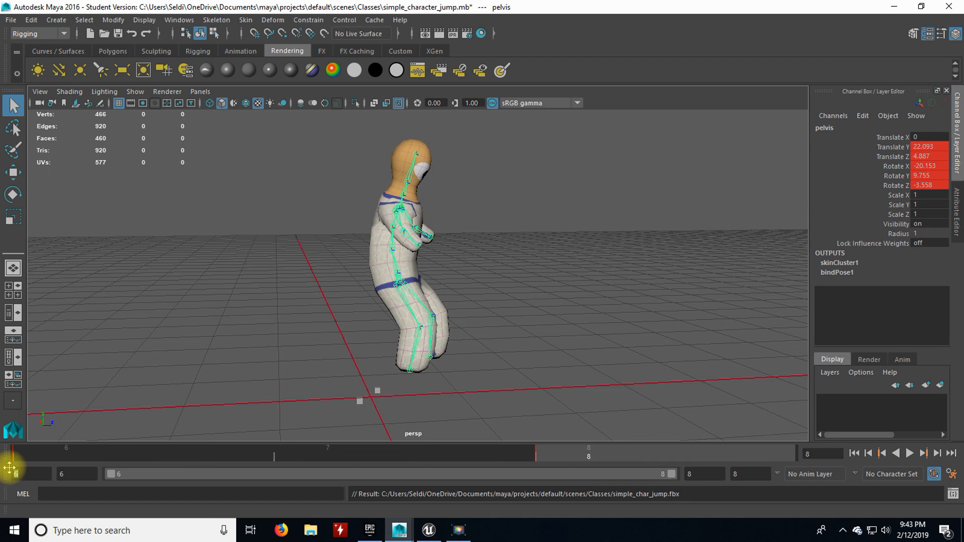
pyautogui.click(32, 451)
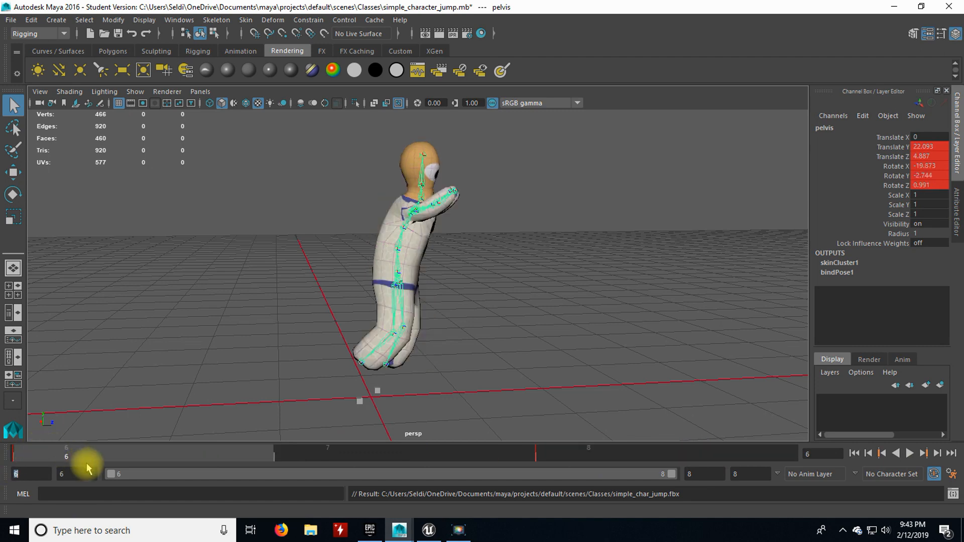
pyautogui.moveTo(86, 458); pyautogui.dragTo(623, 454)
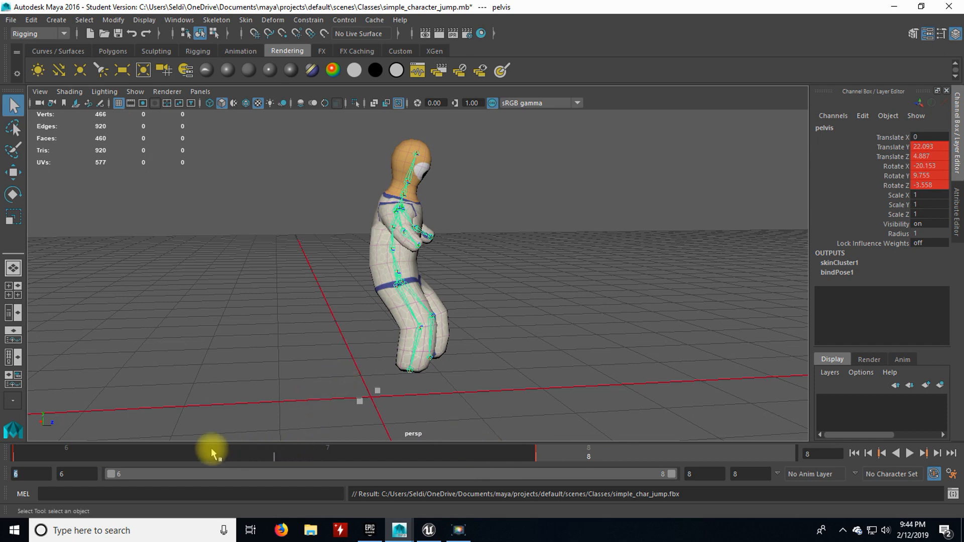
pyautogui.moveTo(347, 453); pyautogui.dragTo(613, 448)
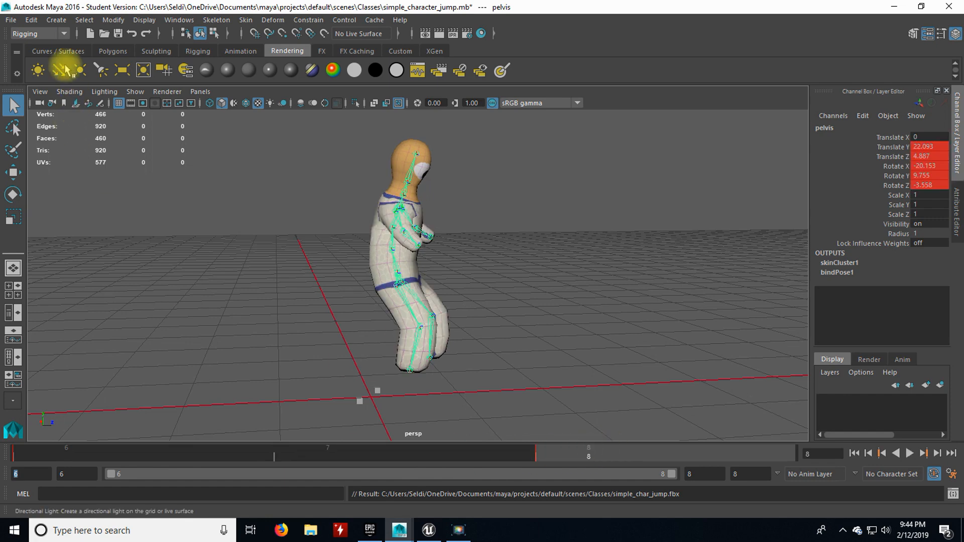
# Export the selected skeleton as simple_char_fall.fbx in the Classes folder with animation baked from frame 6 to 8
pyautogui.click(10, 20)
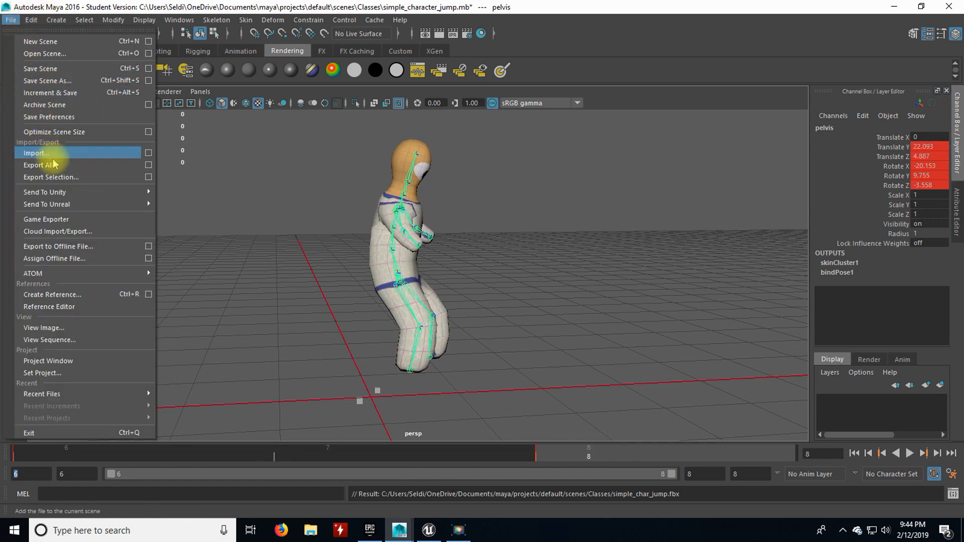
pyautogui.click(50, 177)
pyautogui.click(235, 380)
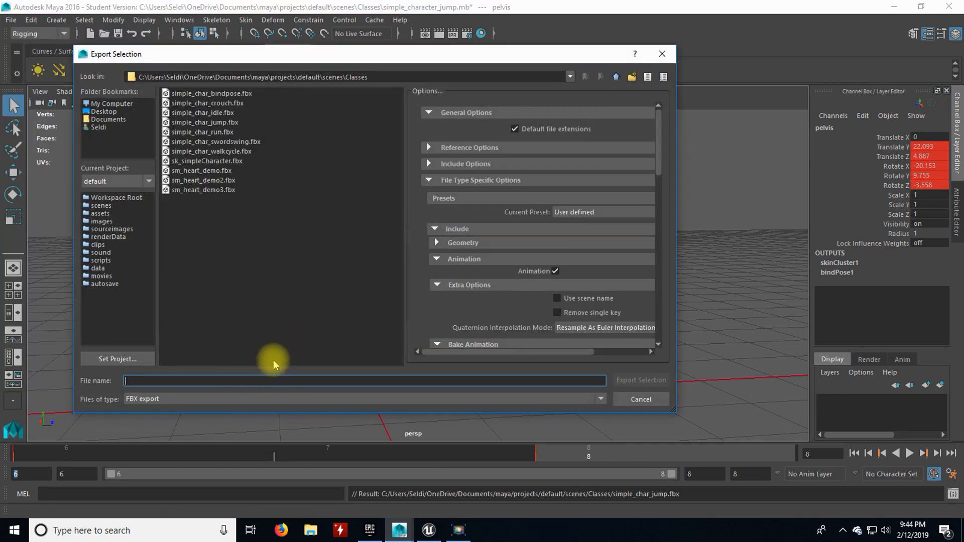
pyautogui.click(211, 122)
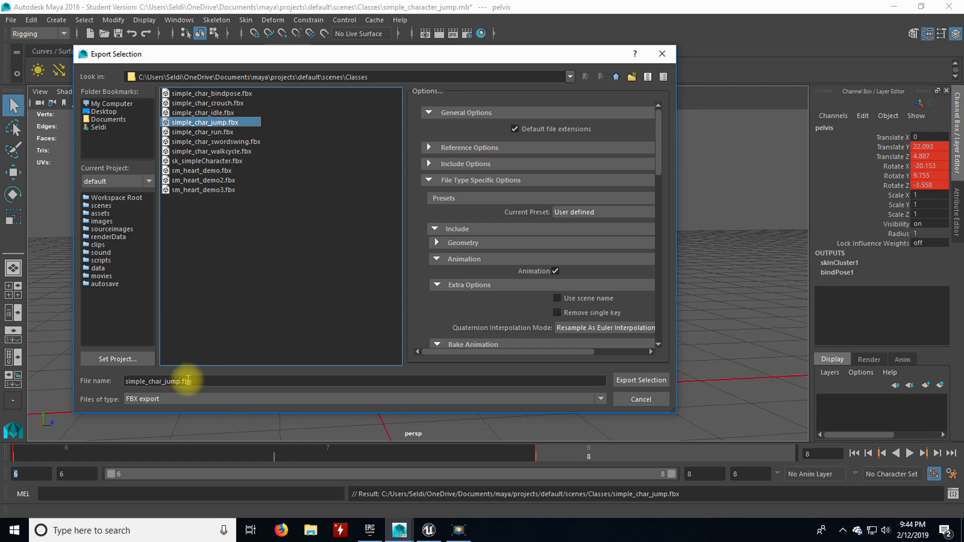
pyautogui.click(181, 383)
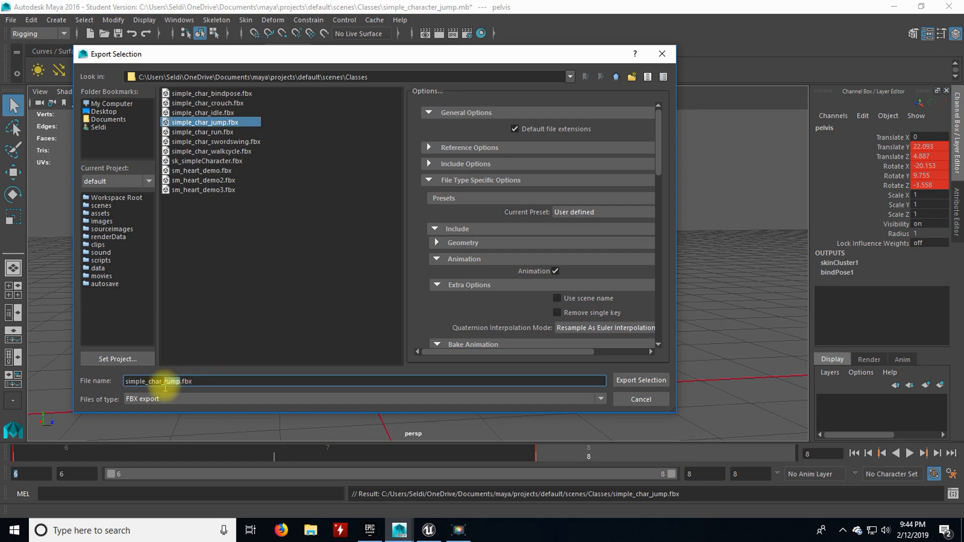
pyautogui.write('fall')
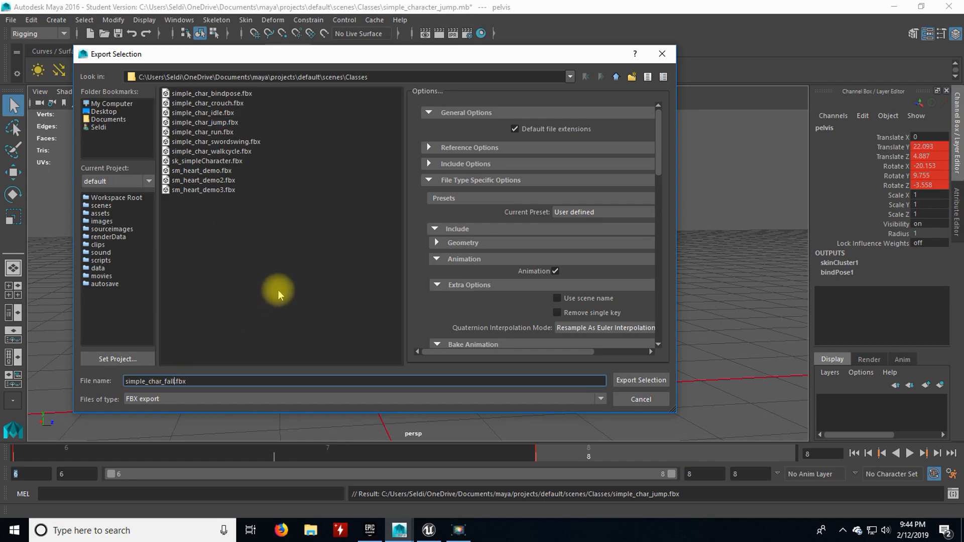
pyautogui.scroll(-3, 537, 262)
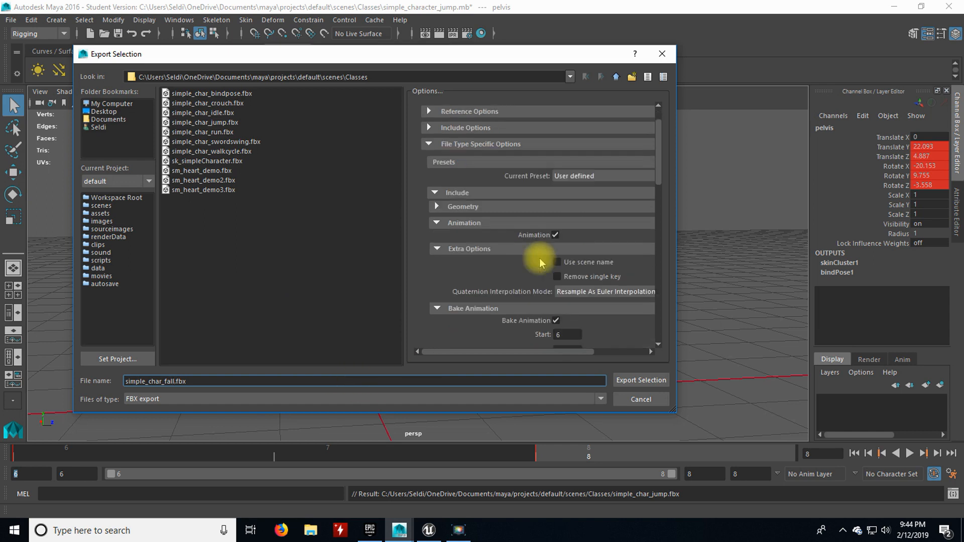
pyautogui.click(562, 299)
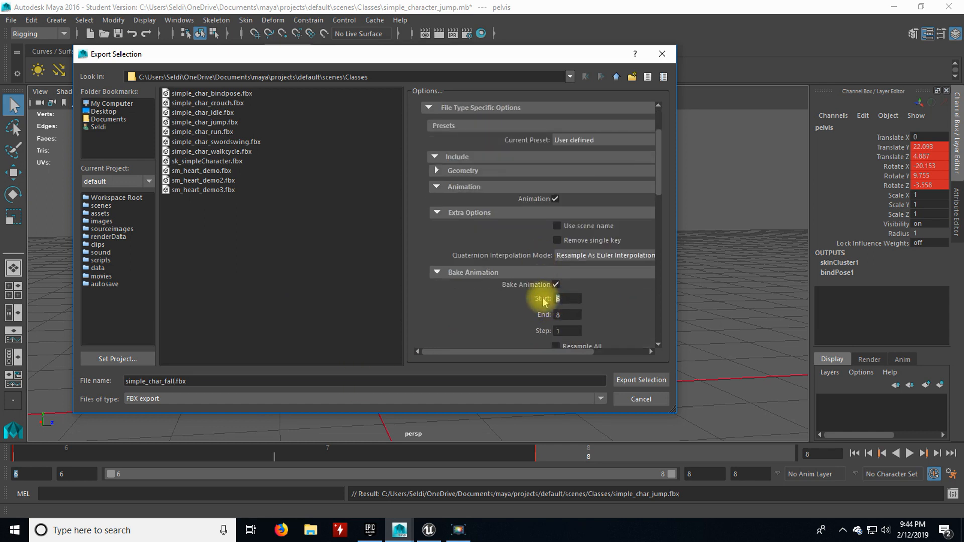
pyautogui.click(564, 315)
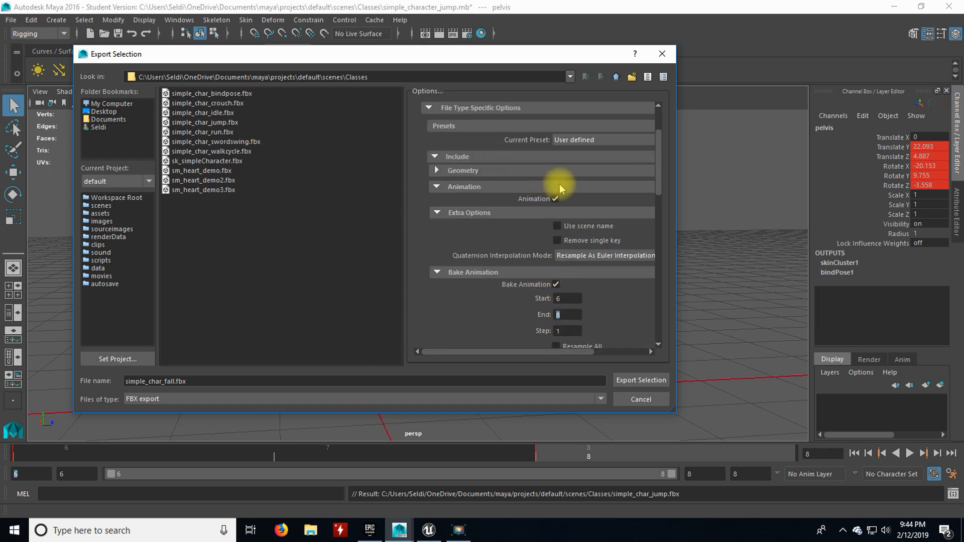
pyautogui.click(648, 381)
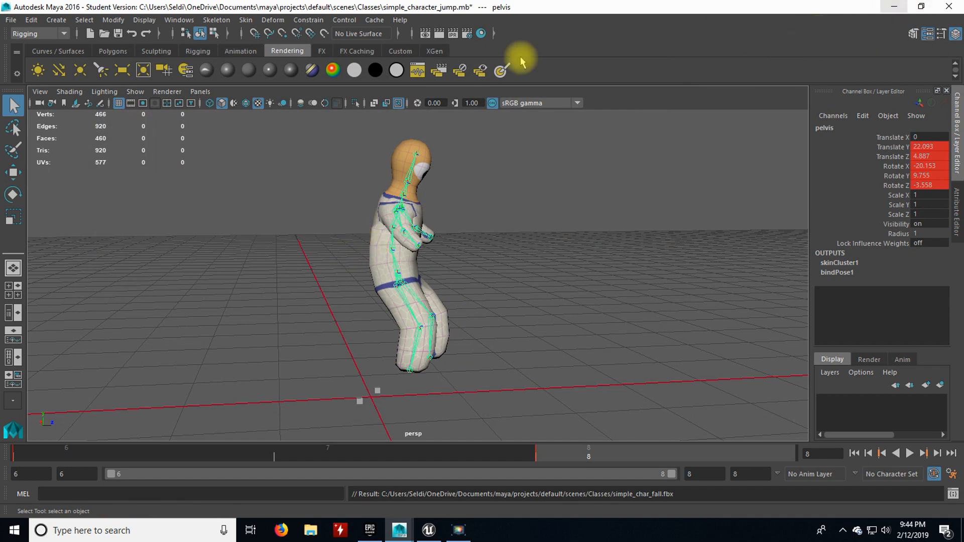
# Switch from Maya to the Unreal Project Browser, minimize the Epic Games Launcher, and reposition the browser window so all its controls are on screen
pyautogui.click(895, 6)
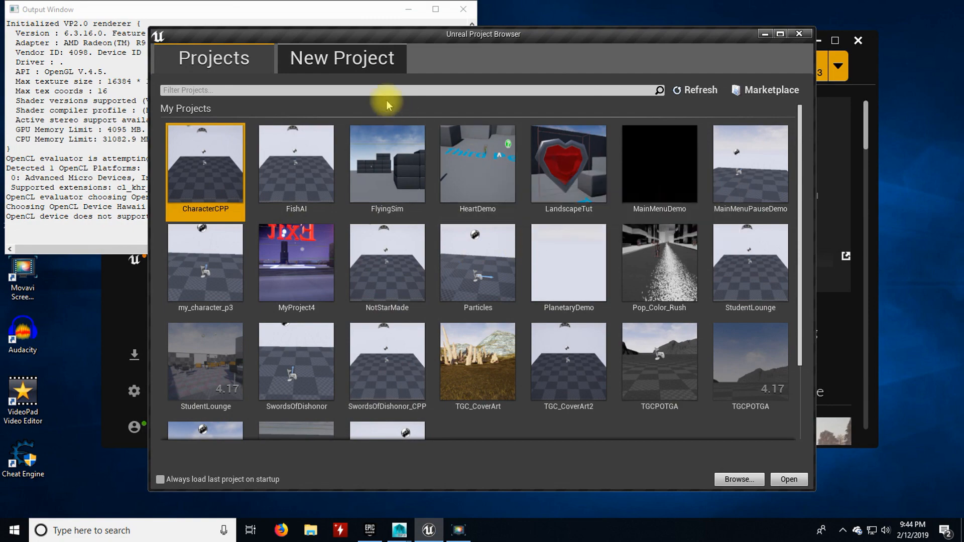
pyautogui.moveTo(477, 38); pyautogui.dragTo(537, 120)
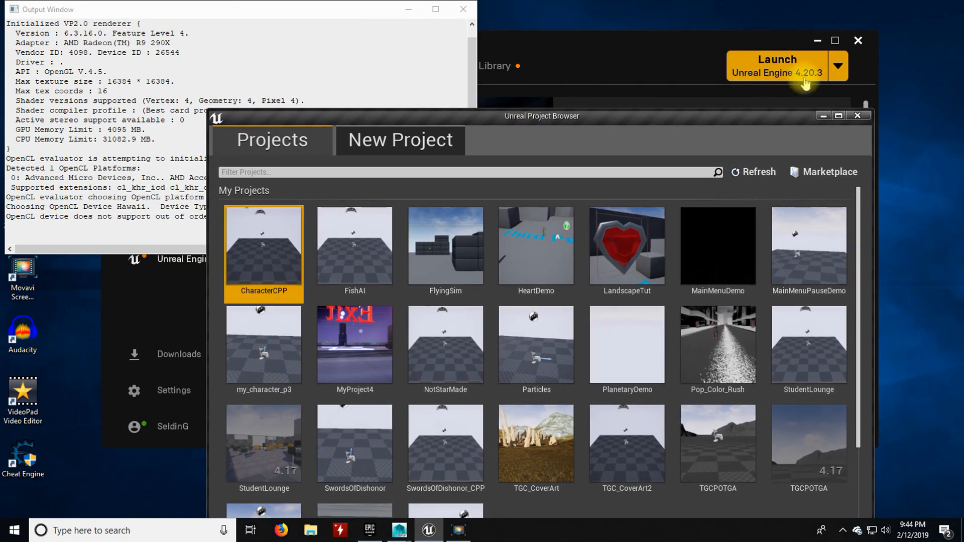
pyautogui.click(839, 69)
pyautogui.click(839, 67)
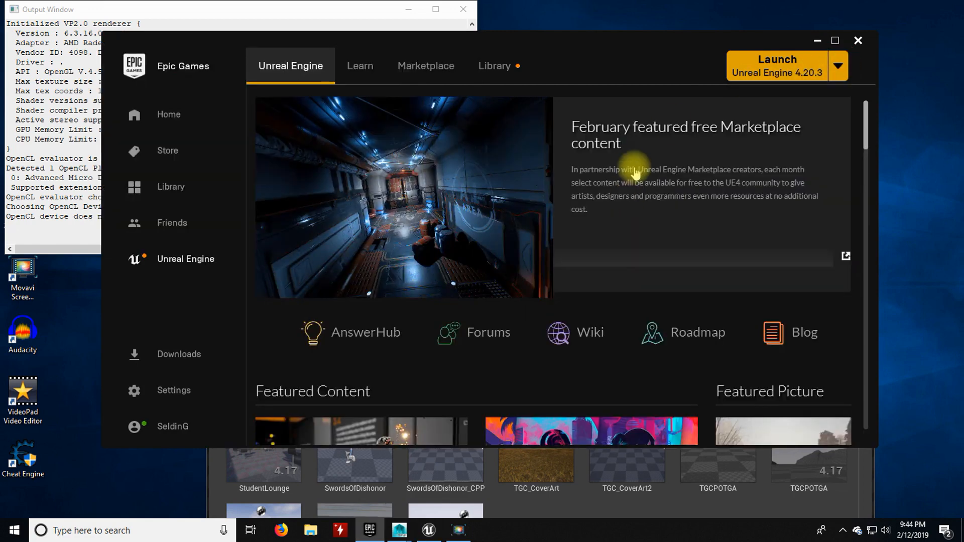
pyautogui.click(818, 42)
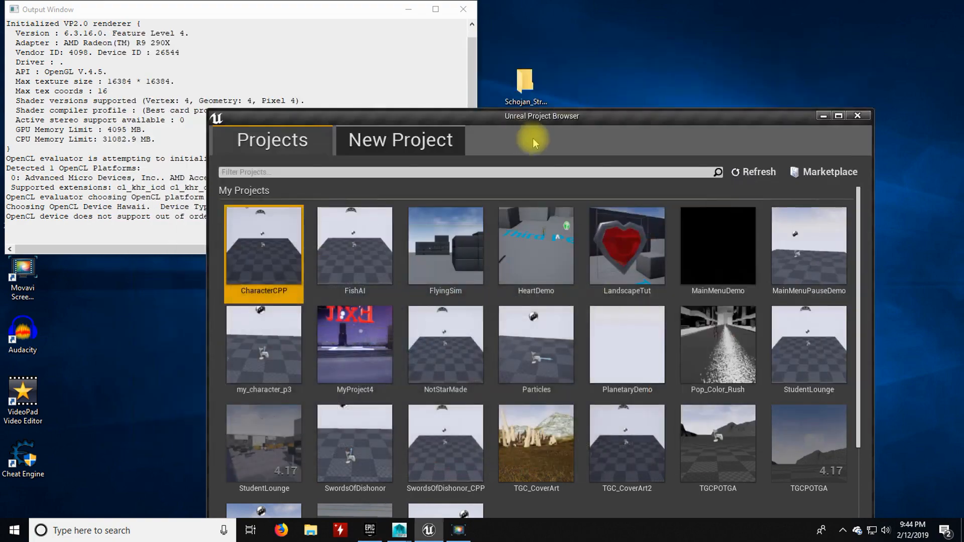
pyautogui.moveTo(562, 117); pyautogui.dragTo(485, 30)
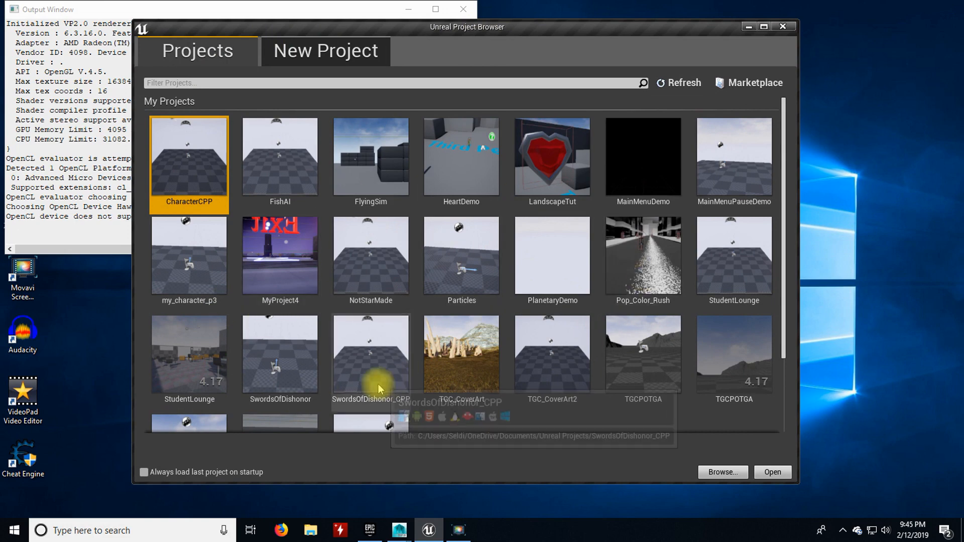
# Begin a new project based on the Blank Blueprint template
pyautogui.scroll(-1, 600, 410)
pyautogui.scroll(3, 599, 411)
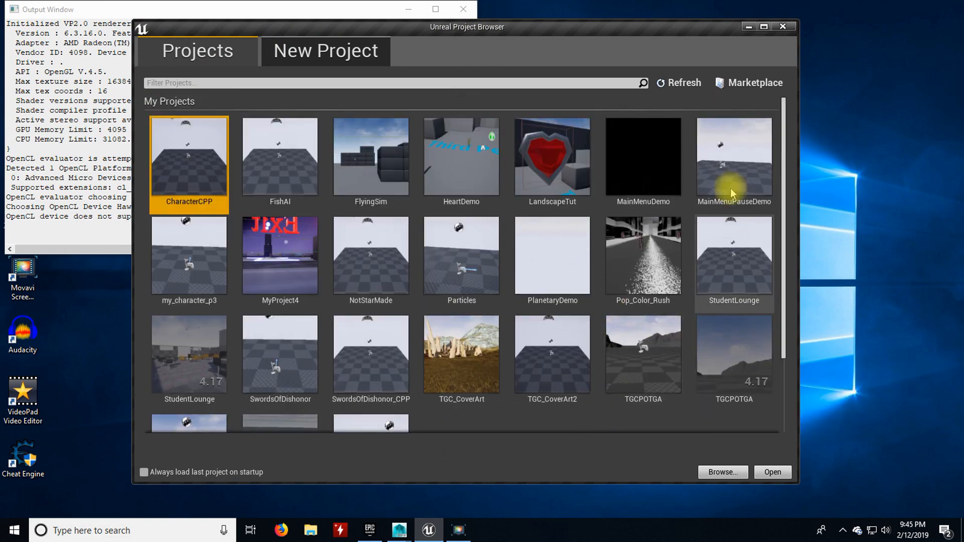
pyautogui.click(339, 64)
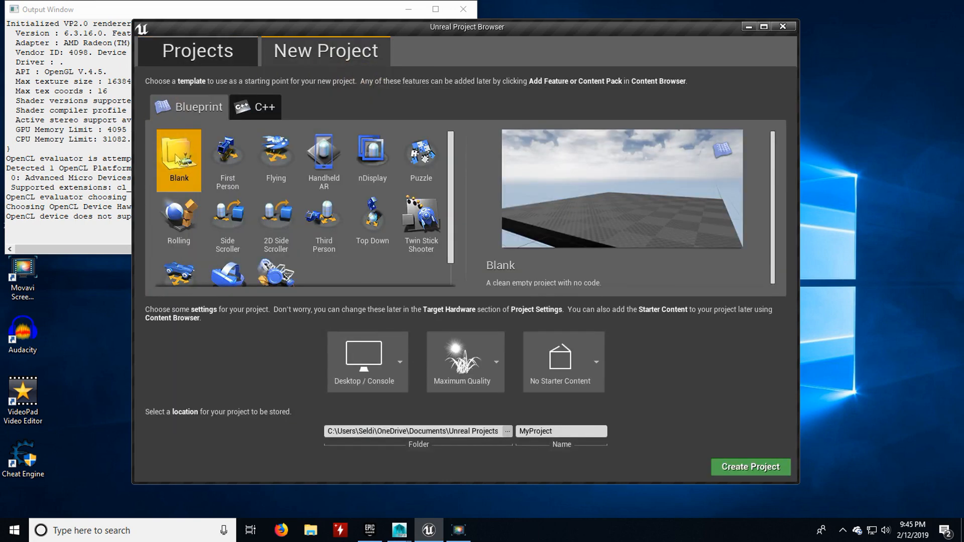
pyautogui.scroll(-1, 186, 196)
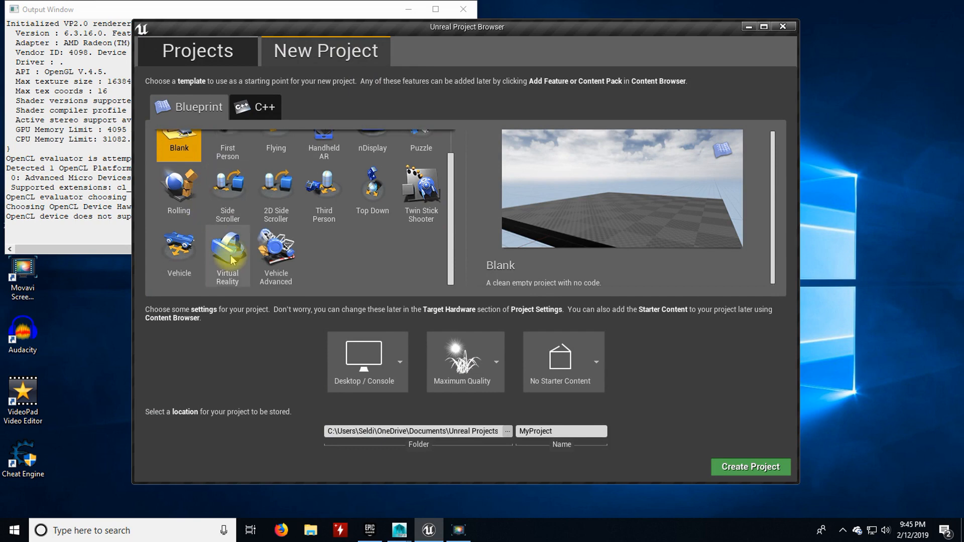
pyautogui.scroll(1, 225, 229)
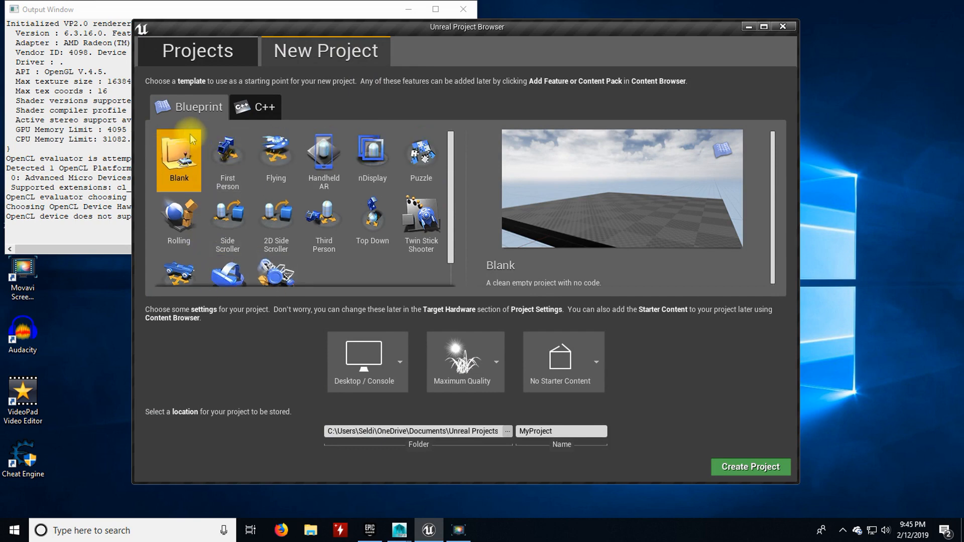
# Name the new project CharacterDemo
pyautogui.click(550, 431)
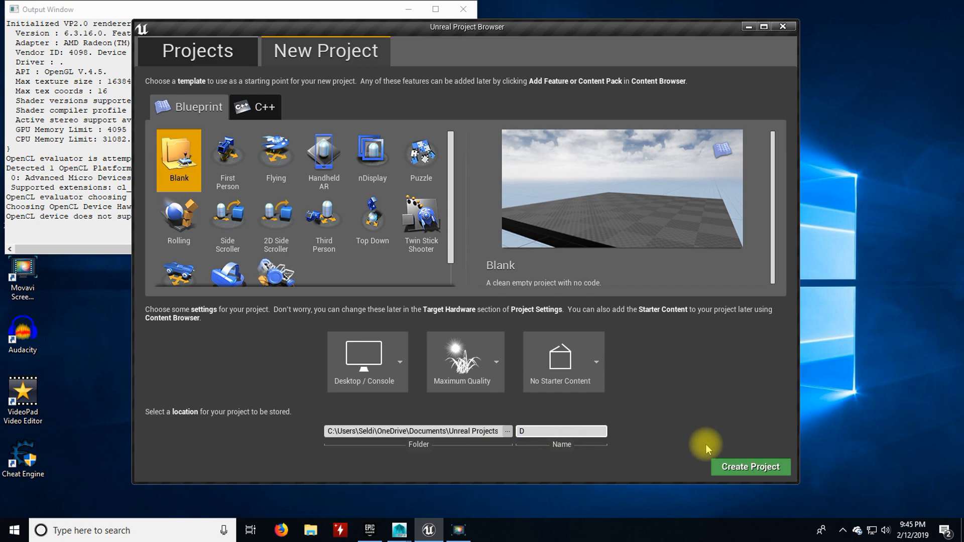
pyautogui.write('De')
pyautogui.press('BackSpace')
pyautogui.press('BackSpace')
pyautogui.write('Character')
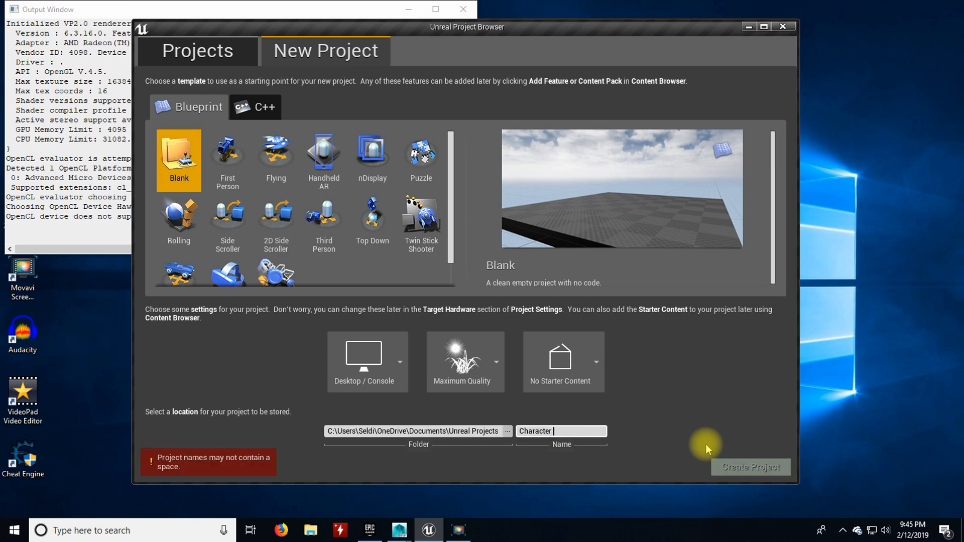
pyautogui.press('BackSpace')
pyautogui.write('Demo')
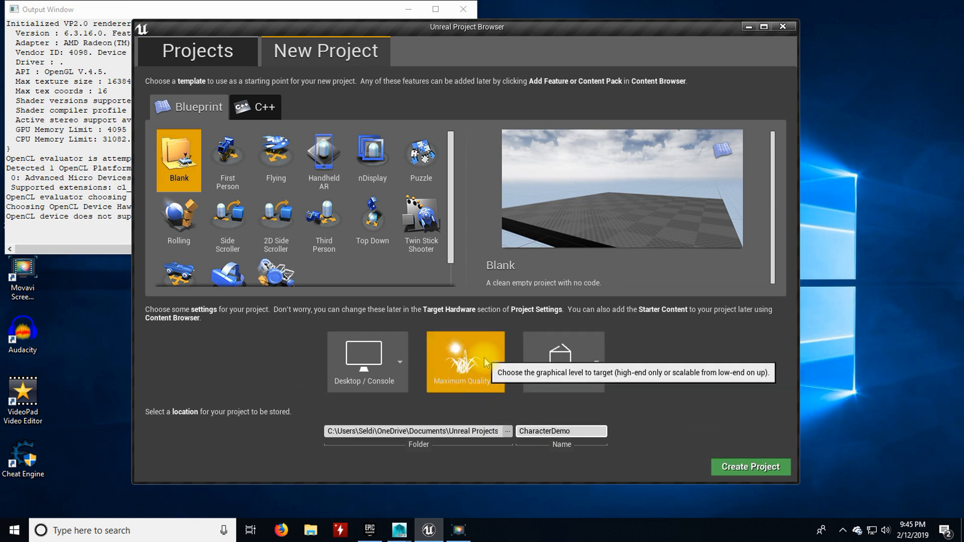
# Create the project for Desktop / Console with Maximum Quality and No Starter Content
pyautogui.click(483, 372)
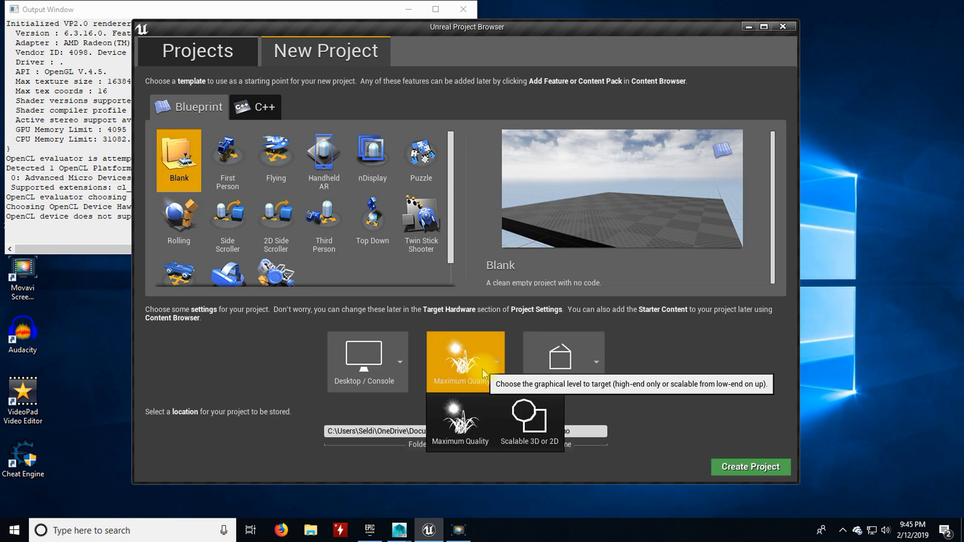
pyautogui.click(482, 370)
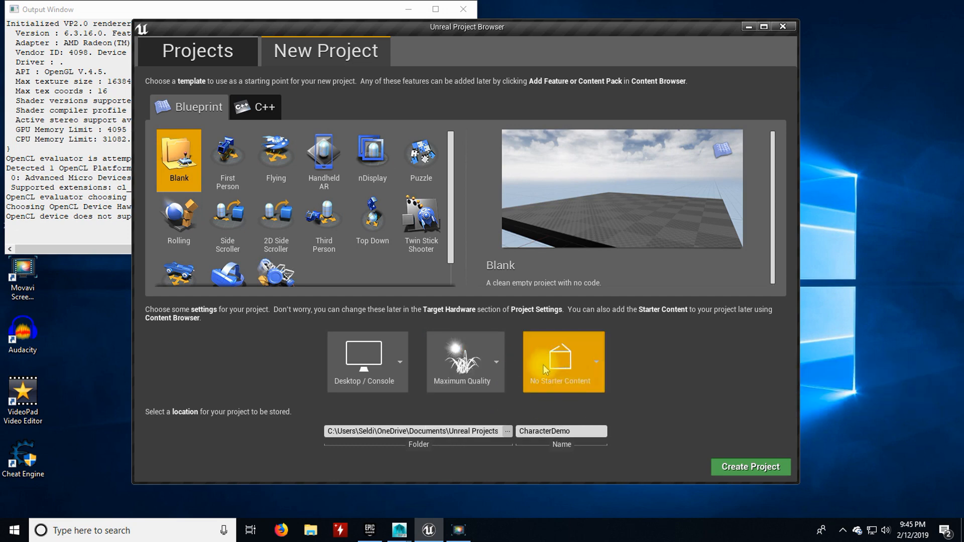
pyautogui.click(759, 469)
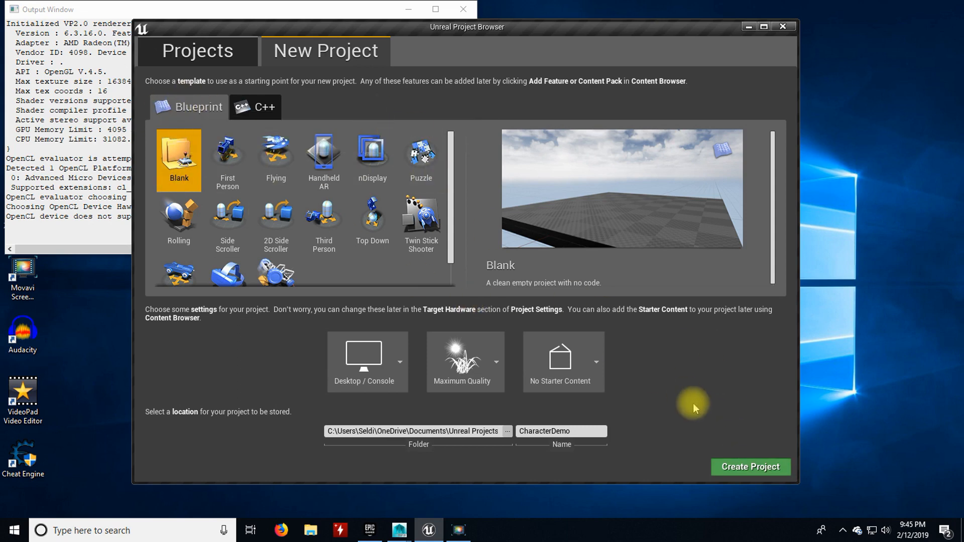
pyautogui.click(750, 470)
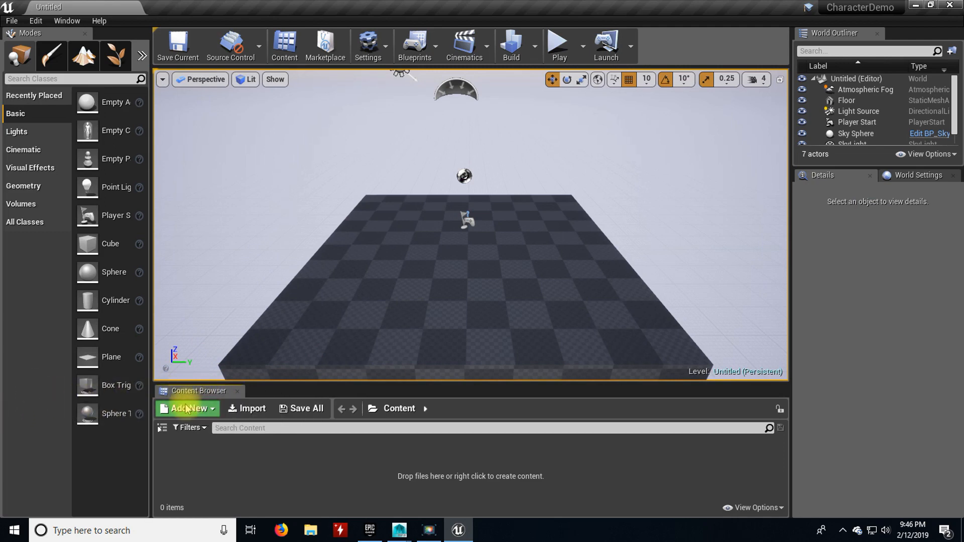
# Show the folder sources list in the Content Browser and select the root Content folder
pyautogui.moveTo(191, 397); pyautogui.dragTo(385, 450)
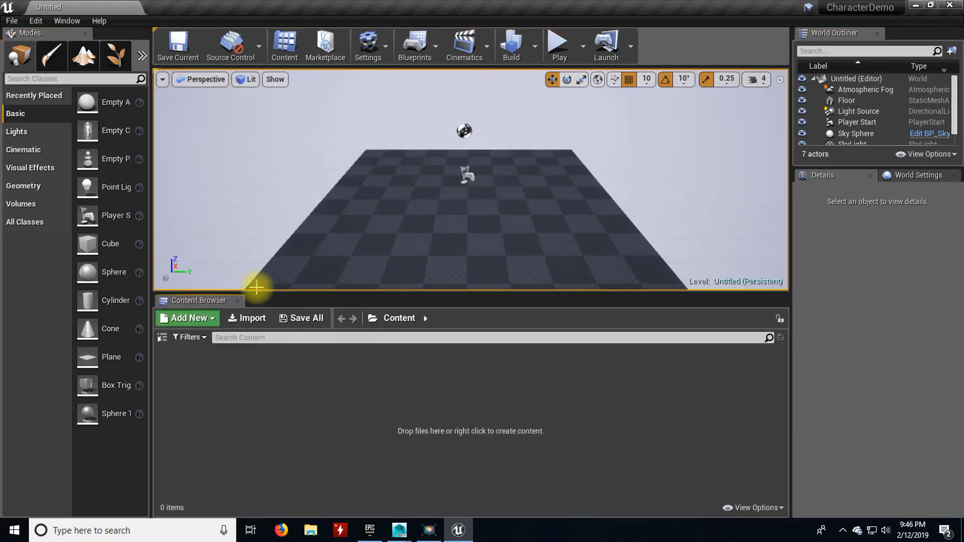
pyautogui.moveTo(263, 291); pyautogui.dragTo(261, 380)
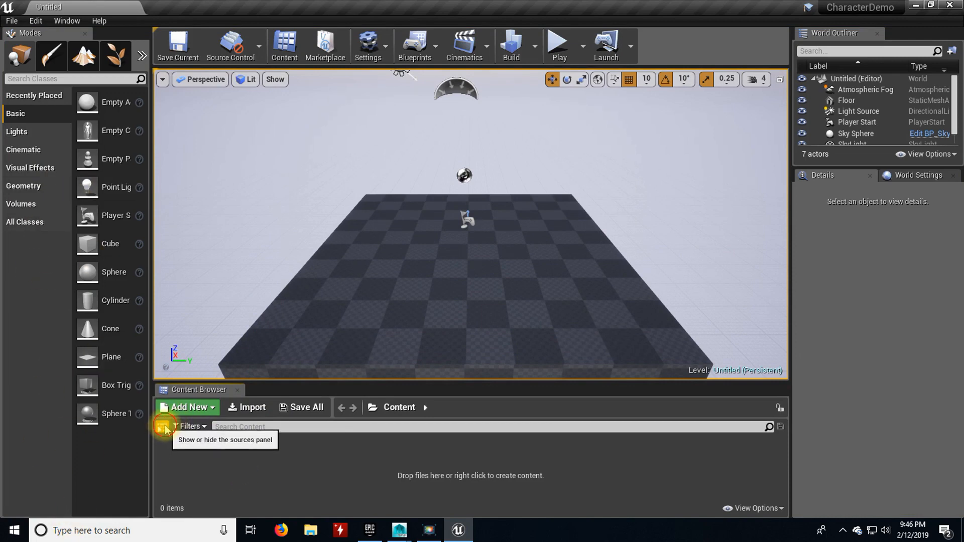
pyautogui.click(162, 427)
pyautogui.click(187, 443)
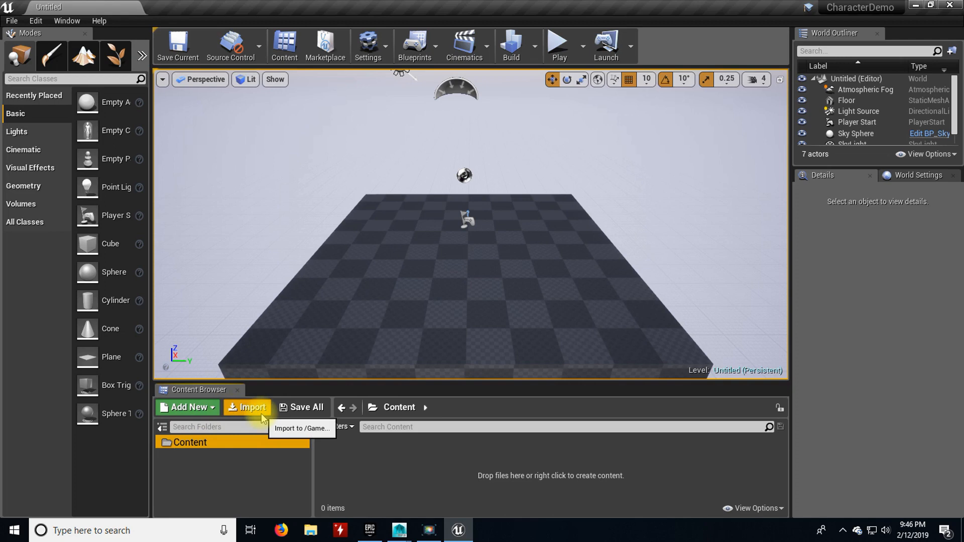
# Create a folder named Blueprints in the Content folder
pyautogui.click(202, 408)
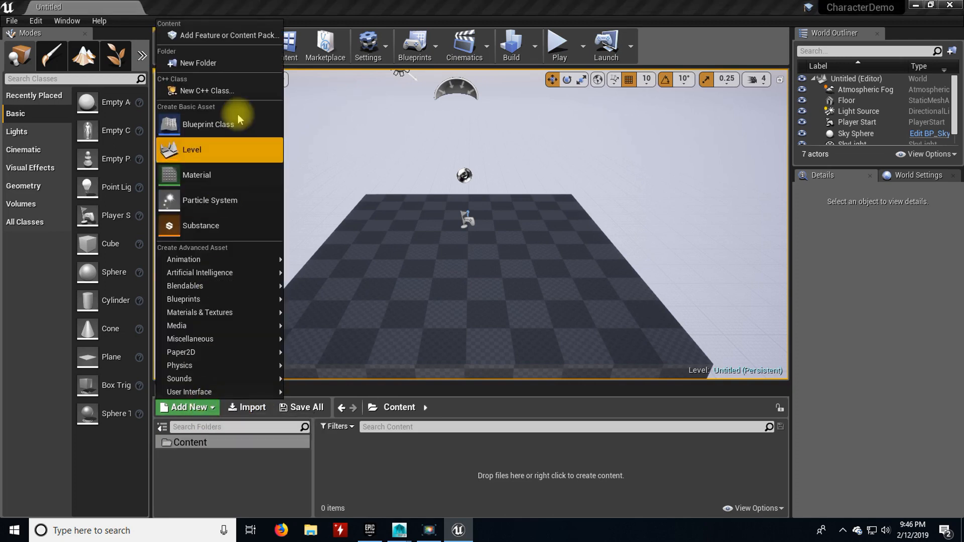
pyautogui.click(209, 63)
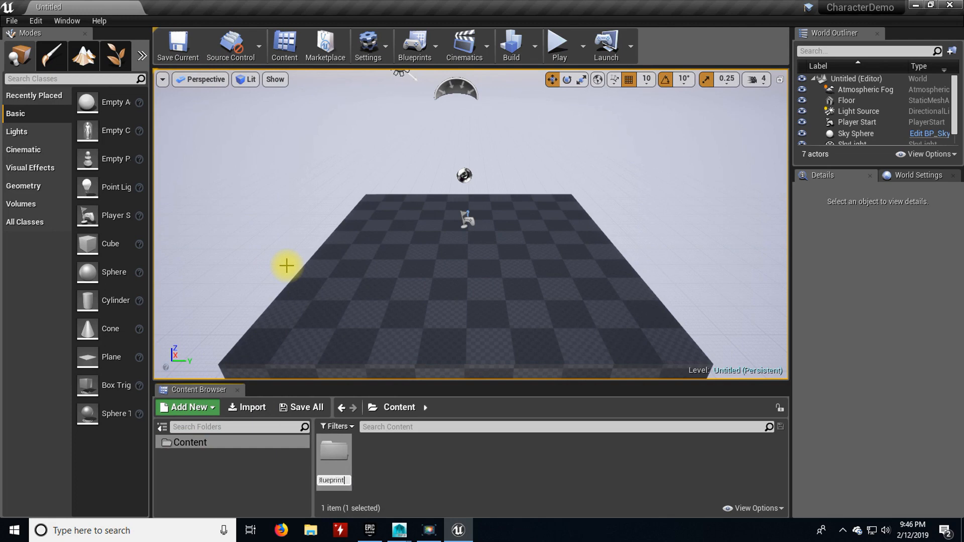
pyautogui.write('s')
pyautogui.press('Return')
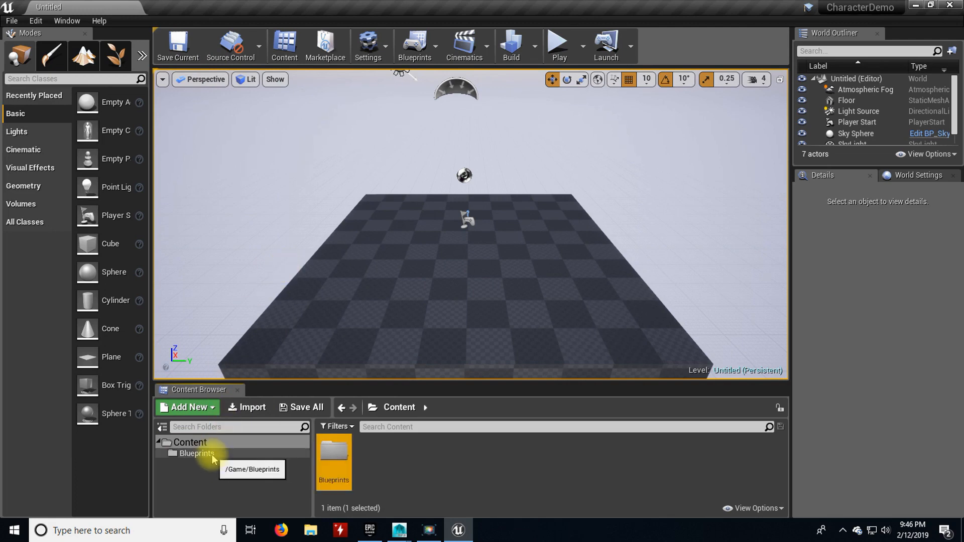
# Add a folder named Materials alongside Blueprints in the Content folder
pyautogui.click(191, 407)
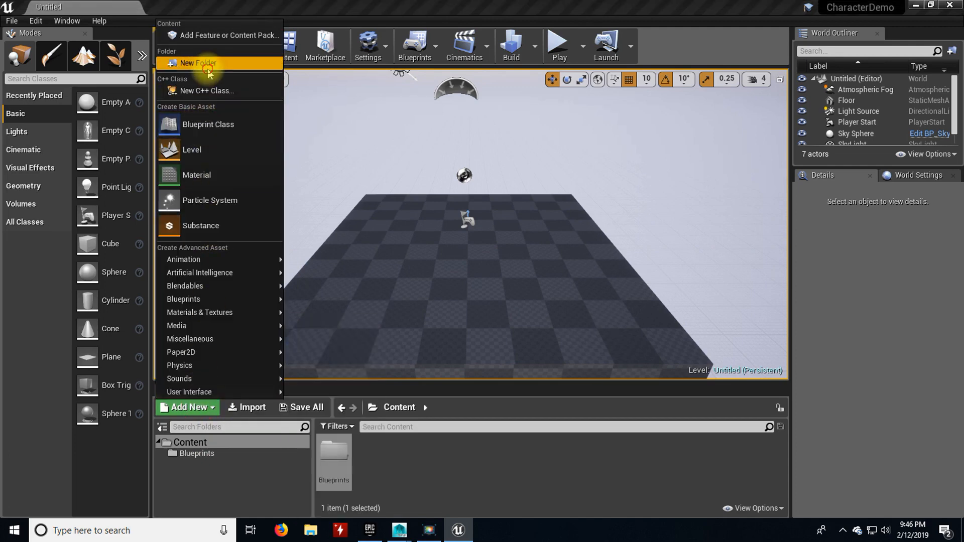
pyautogui.click(204, 63)
pyautogui.write('Materials')
pyautogui.press('Return')
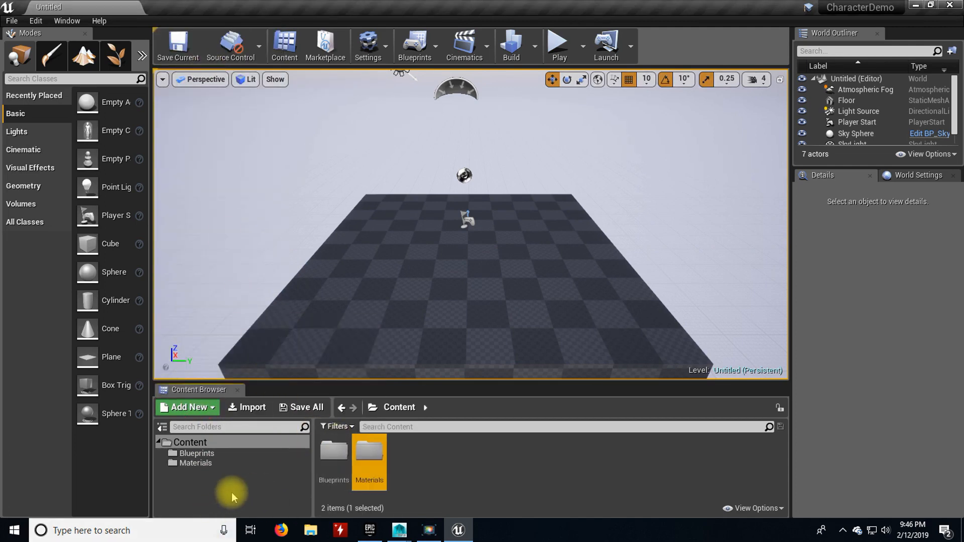
# Add a folder named Maps to the Content folder
pyautogui.click(190, 409)
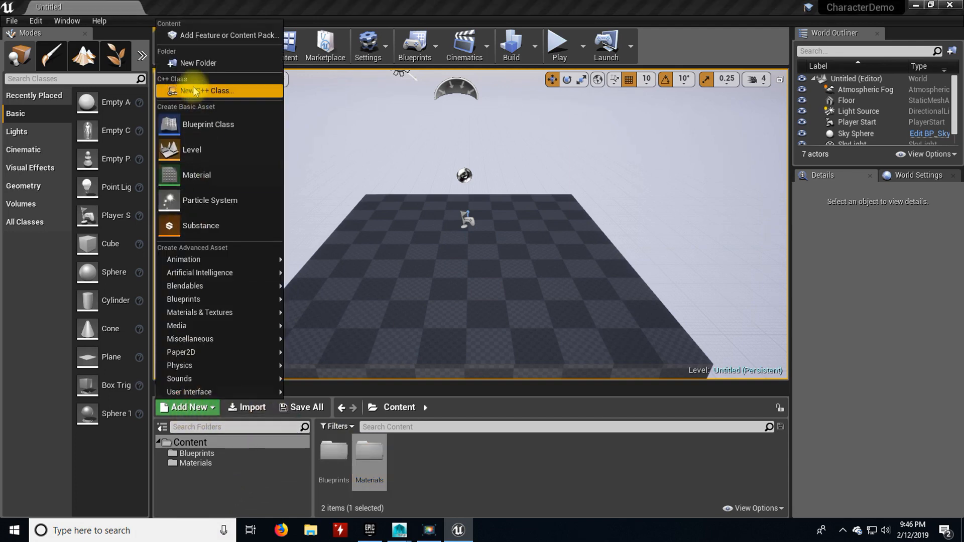
pyautogui.click(197, 63)
pyautogui.write('Maps')
pyautogui.press('Return')
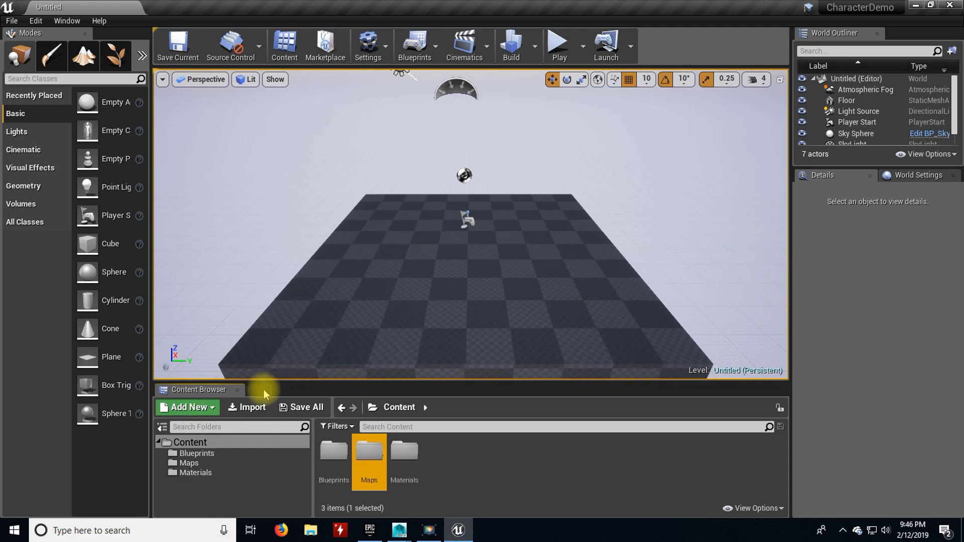
pyautogui.click(190, 407)
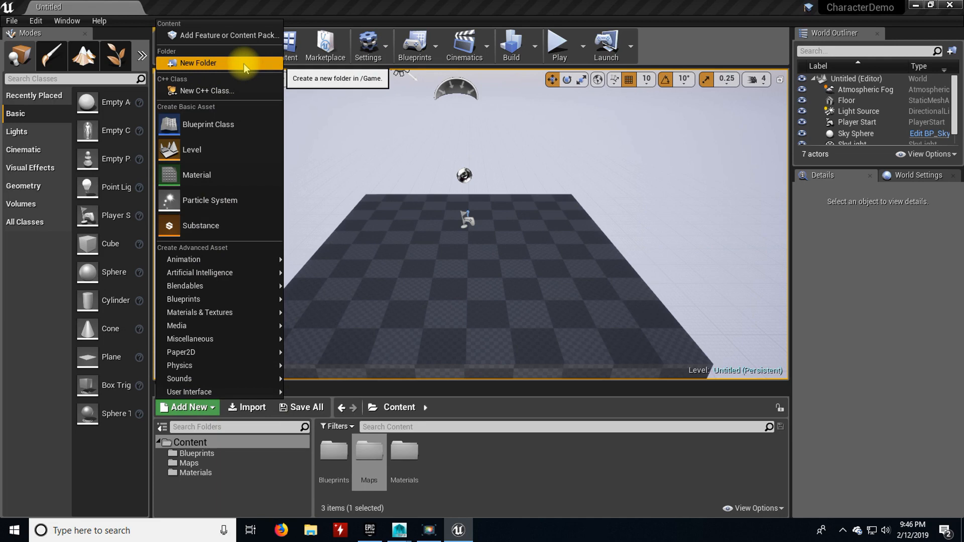
pyautogui.click(456, 460)
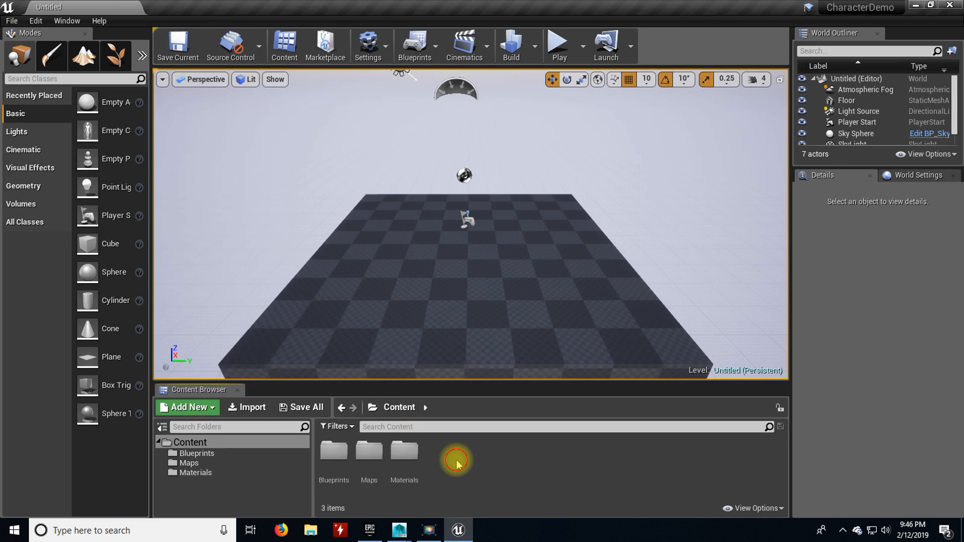
# Open the Blueprints folder and create a subfolder named Character in it
pyautogui.doubleClick(341, 472)
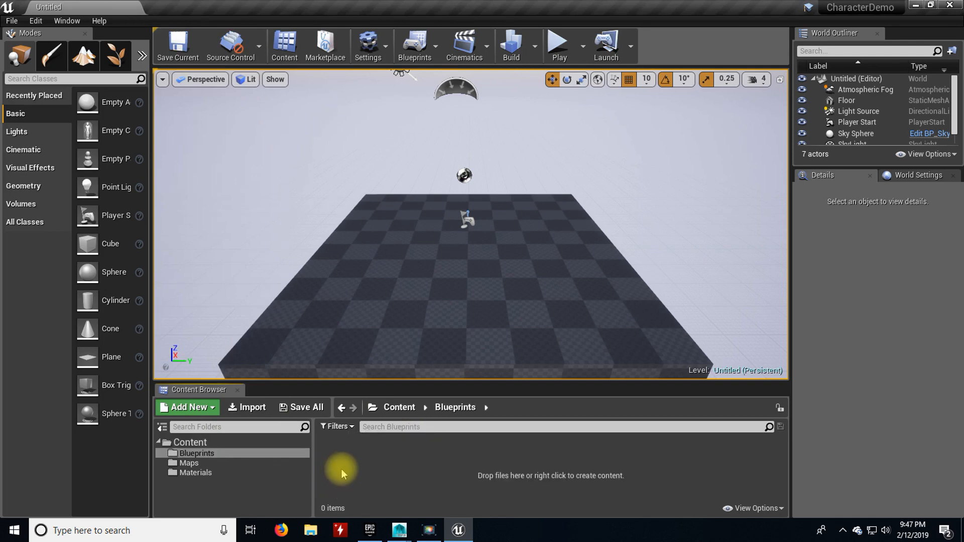
pyautogui.click(197, 408)
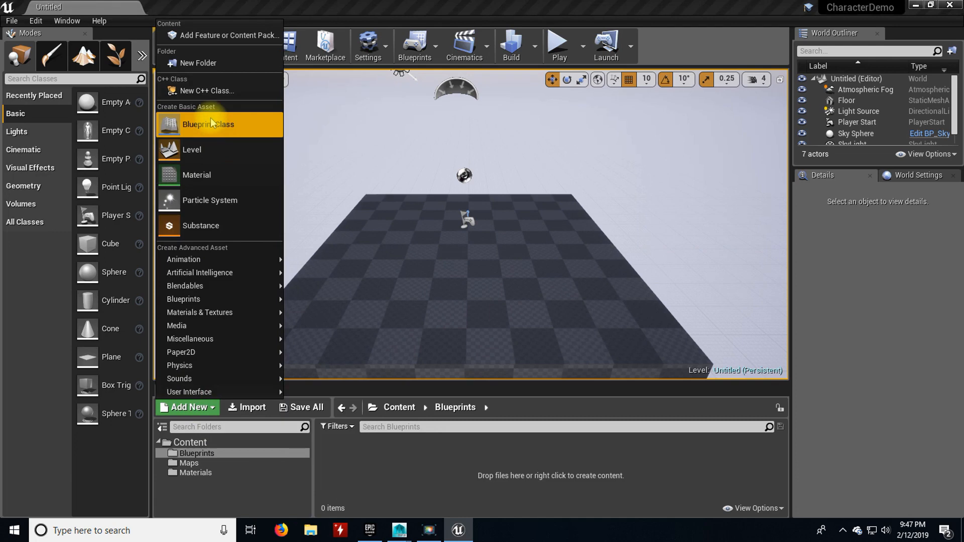
pyautogui.click(199, 63)
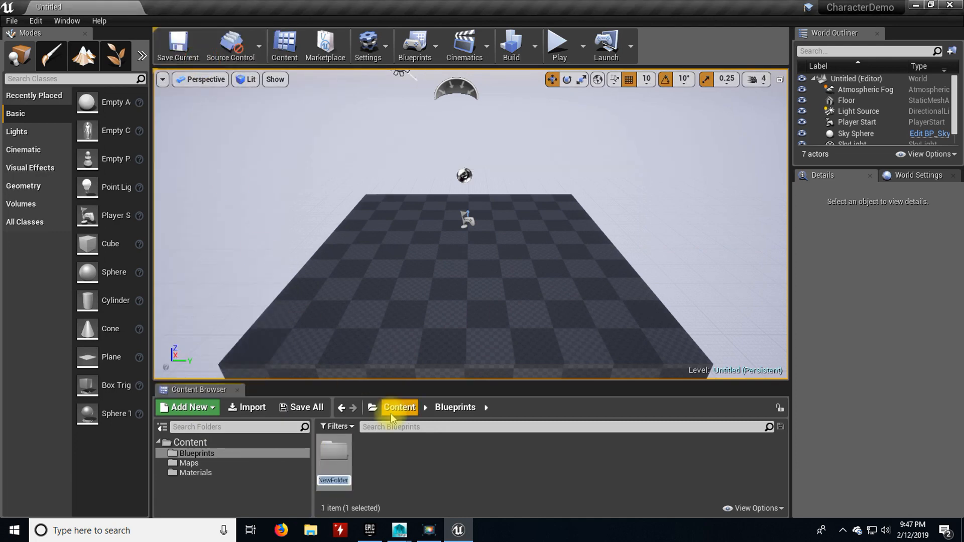
pyautogui.write('Character')
pyautogui.press('Return')
# Create a second subfolder named System inside the Blueprints folder
pyautogui.click(188, 408)
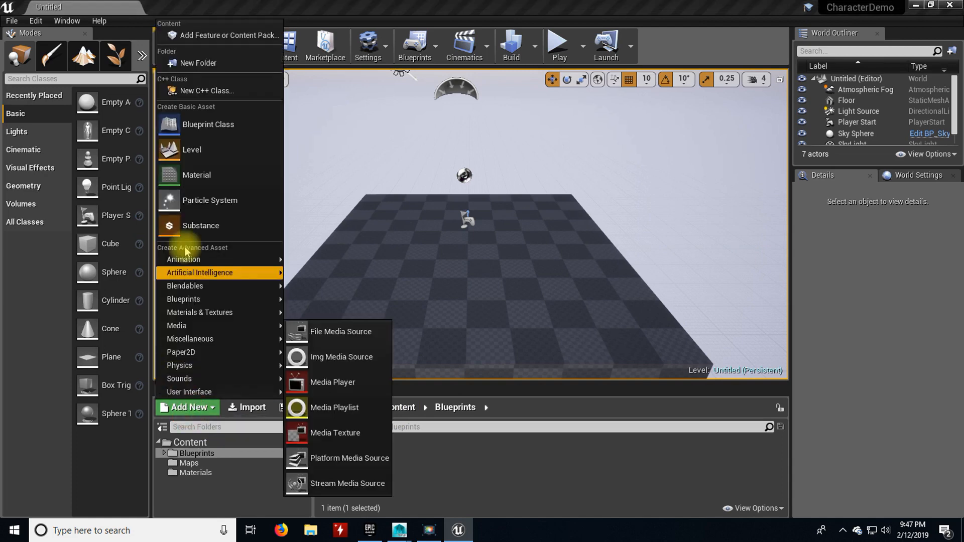
pyautogui.click(212, 64)
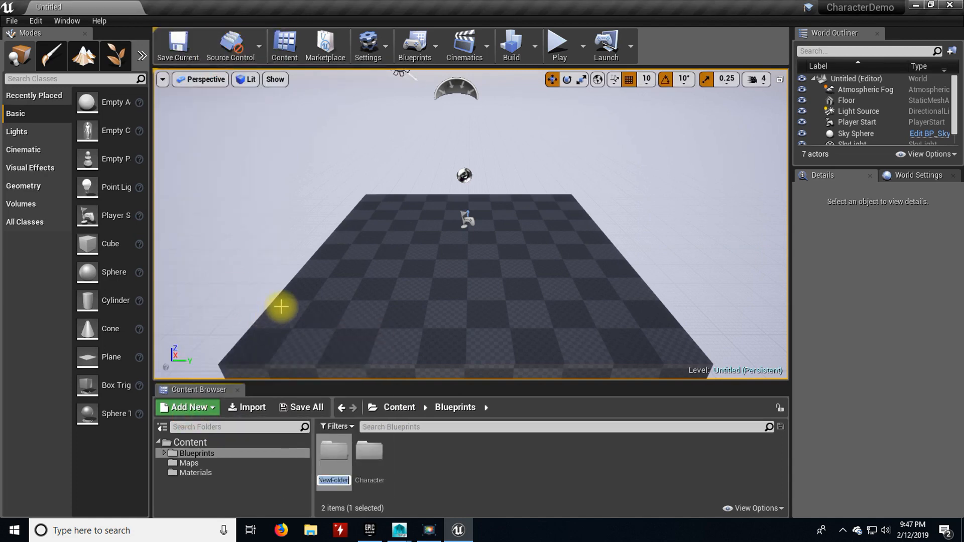
pyautogui.write('System')
pyautogui.press('Return')
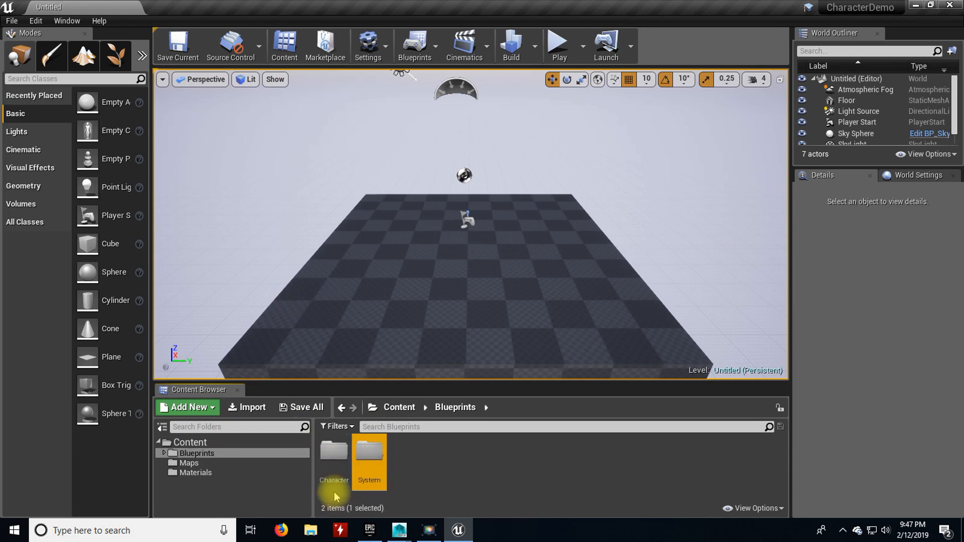
# Open the Character folder and create a subfolder named Animations in it
pyautogui.doubleClick(333, 453)
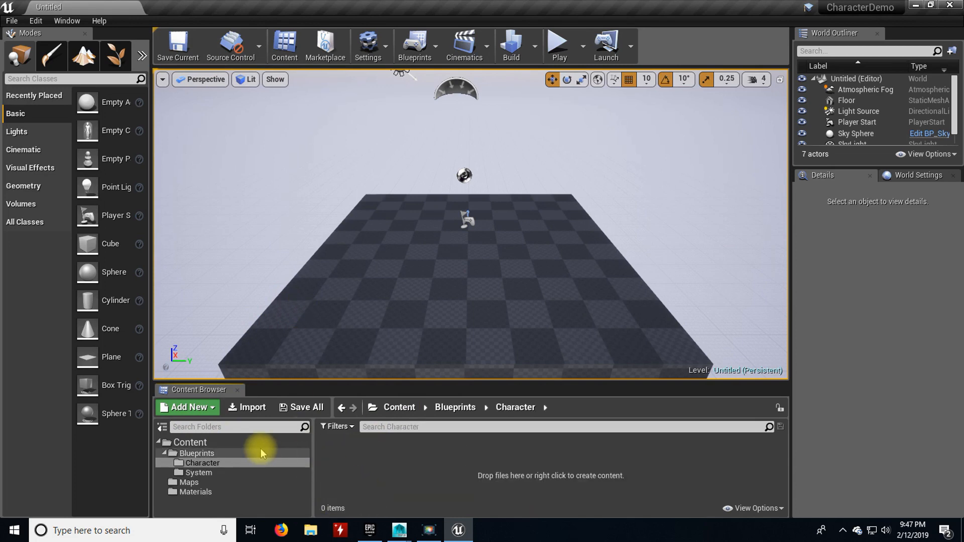
pyautogui.click(188, 407)
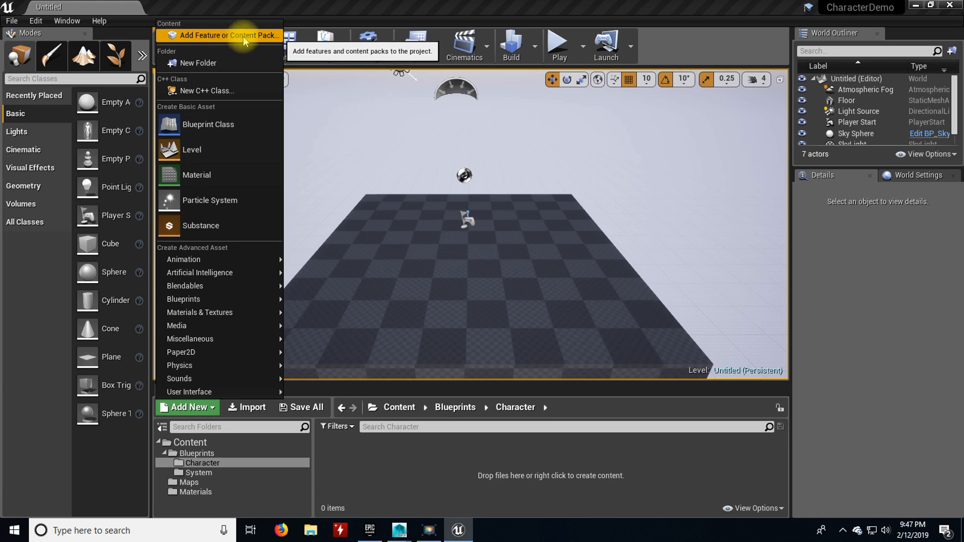
pyautogui.click(226, 65)
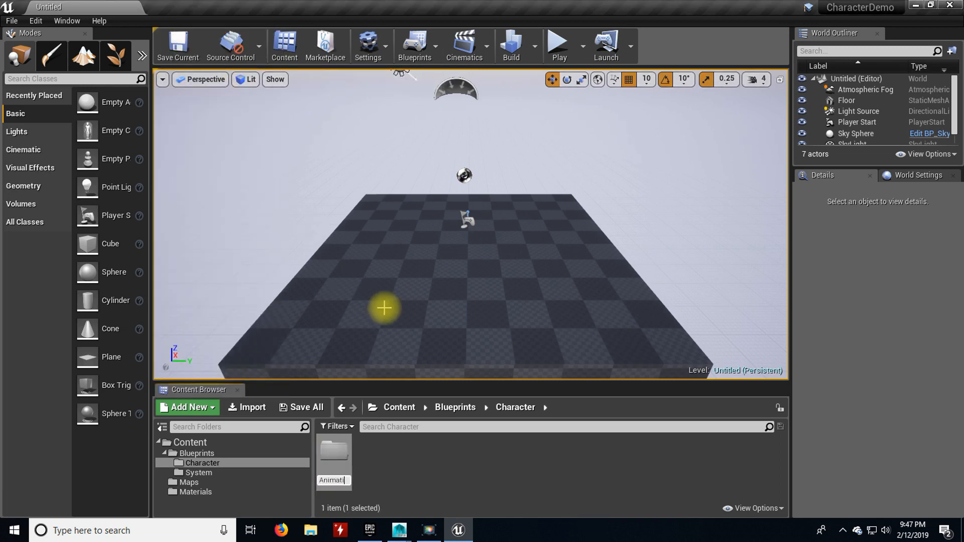
pyautogui.write('Animations')
pyautogui.press('Return')
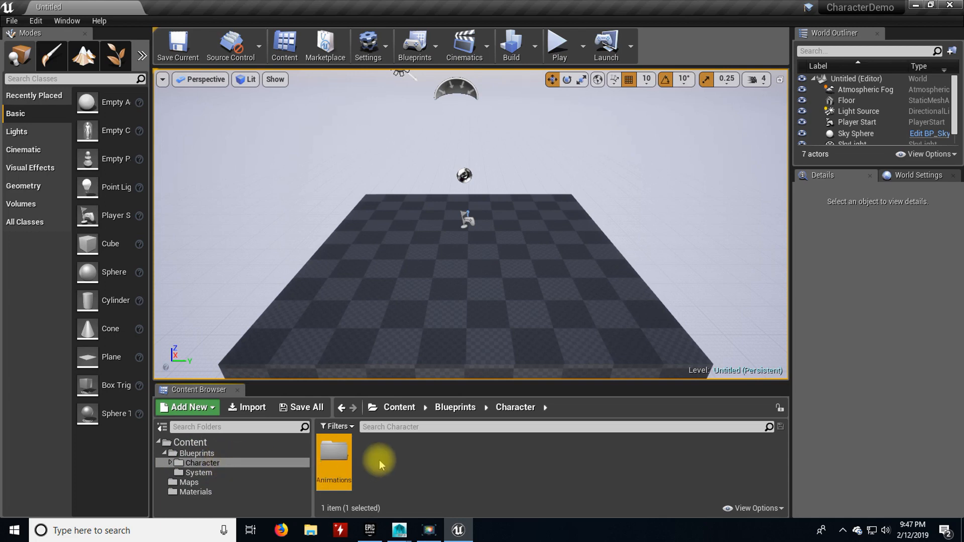
# Create a Blueprint class with parent class Character named Bubba in the Character folder, and open it for a brief look
pyautogui.click(224, 463)
pyautogui.rightClick(416, 471)
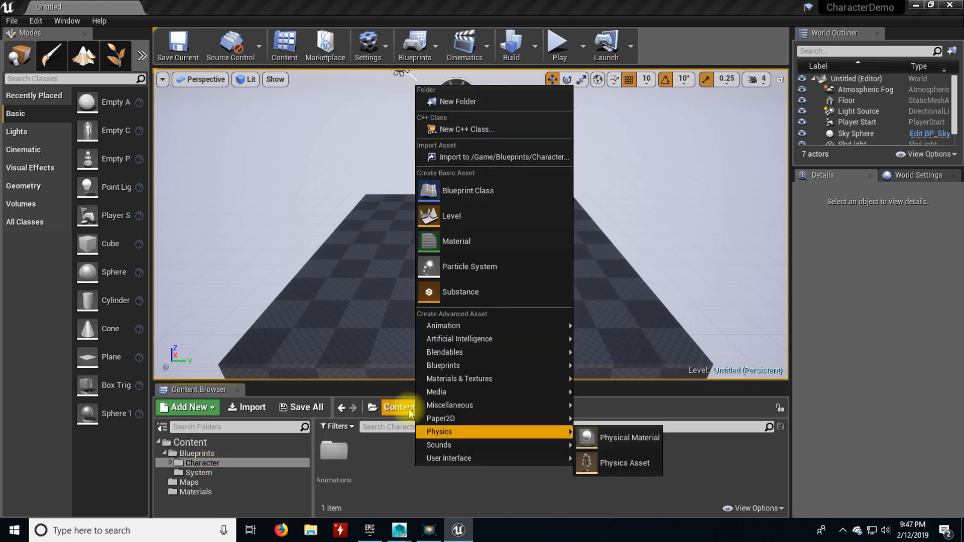
pyautogui.click(484, 193)
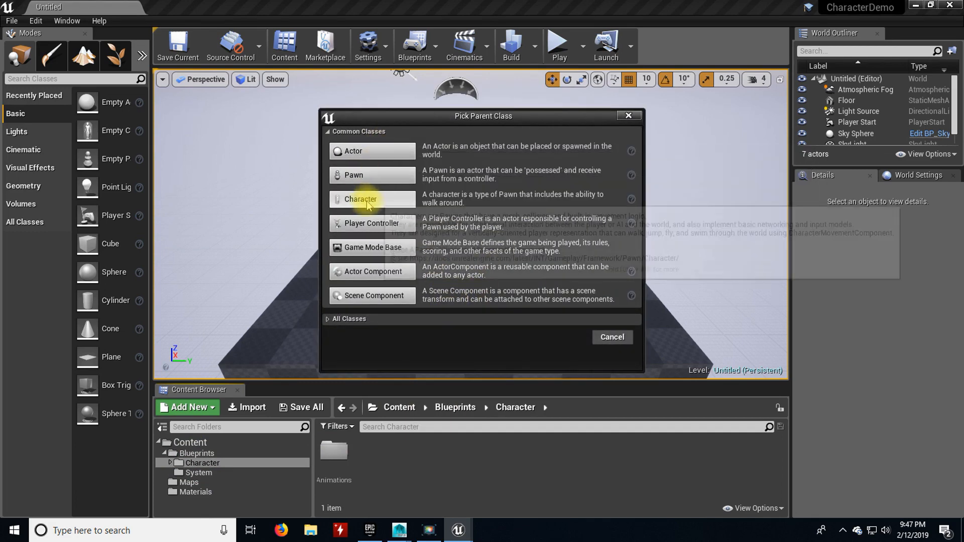
pyautogui.click(372, 200)
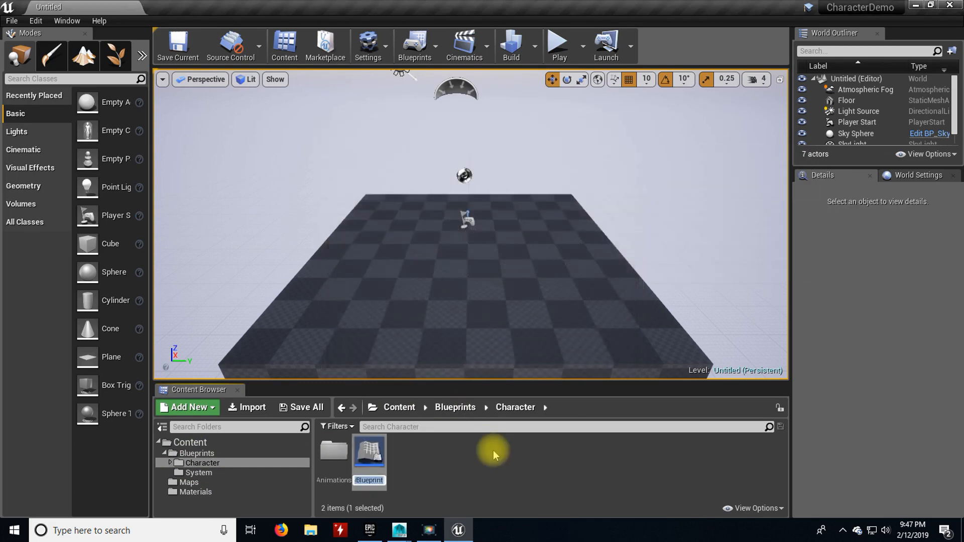
pyautogui.write('Bubba')
pyautogui.press('Return')
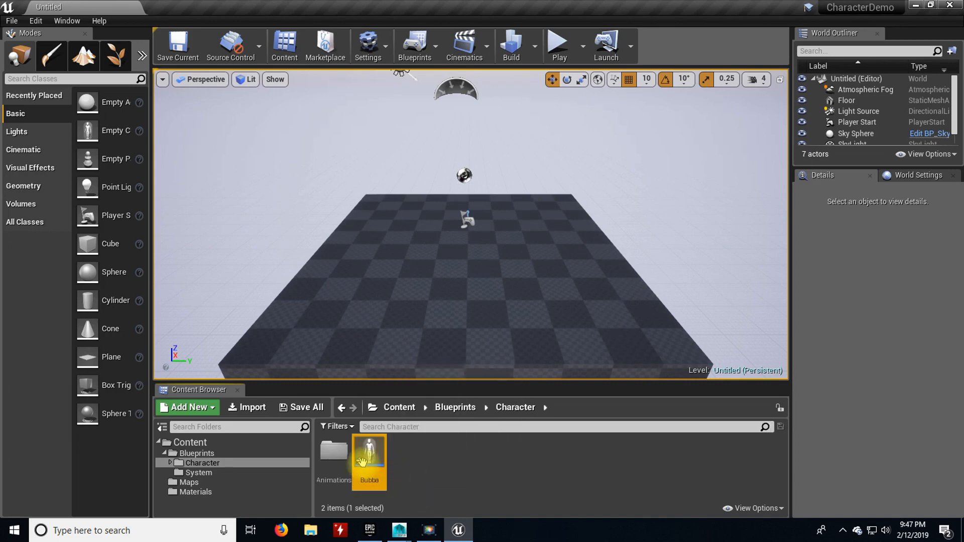
pyautogui.doubleClick(363, 460)
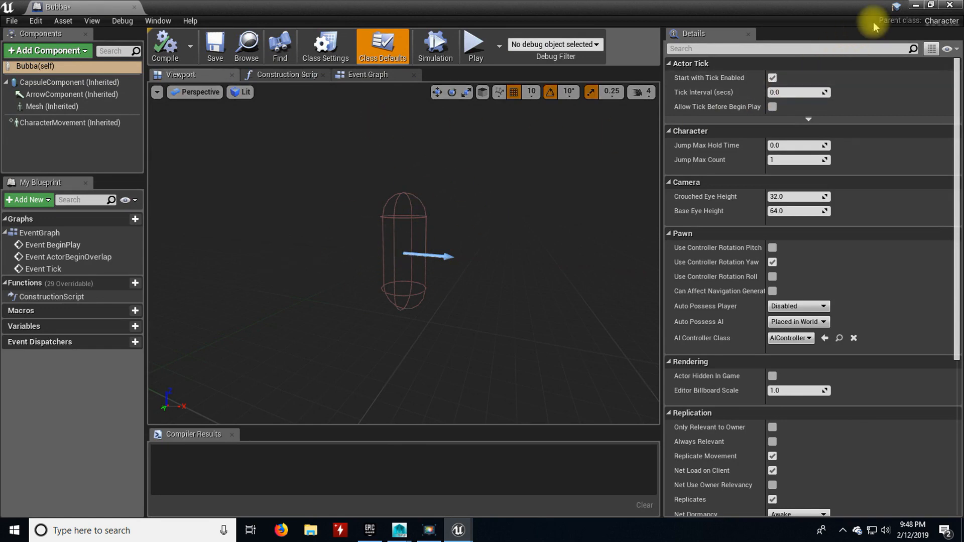
pyautogui.click(915, 5)
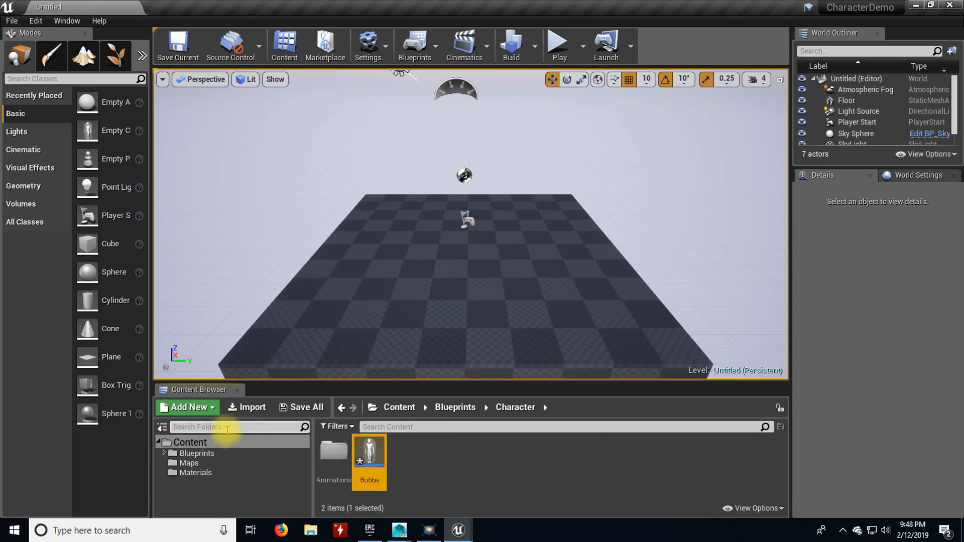
# Import the simple_char_bindpose file into the Blueprints/Character folder as a skeletal mesh, leaving the skeleton set to None
pyautogui.click(196, 453)
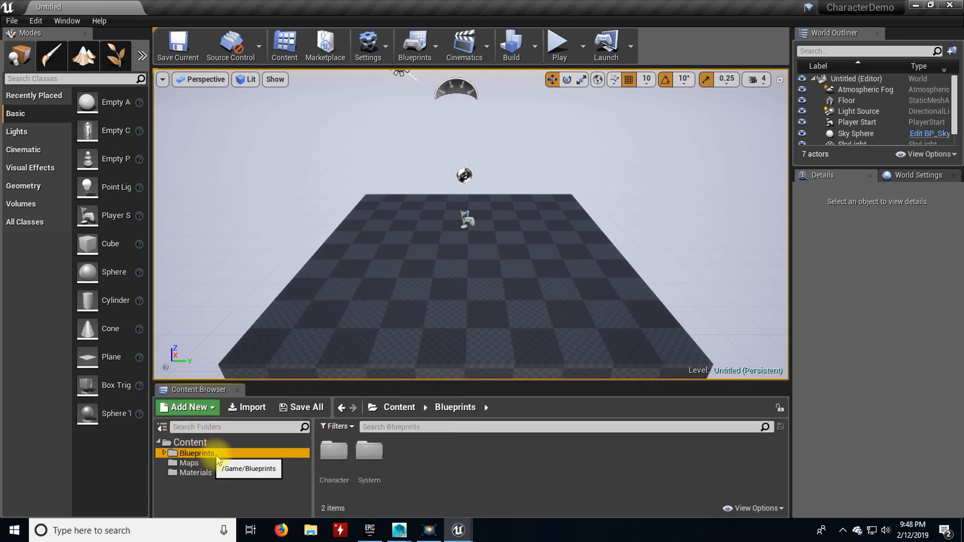
pyautogui.doubleClick(334, 449)
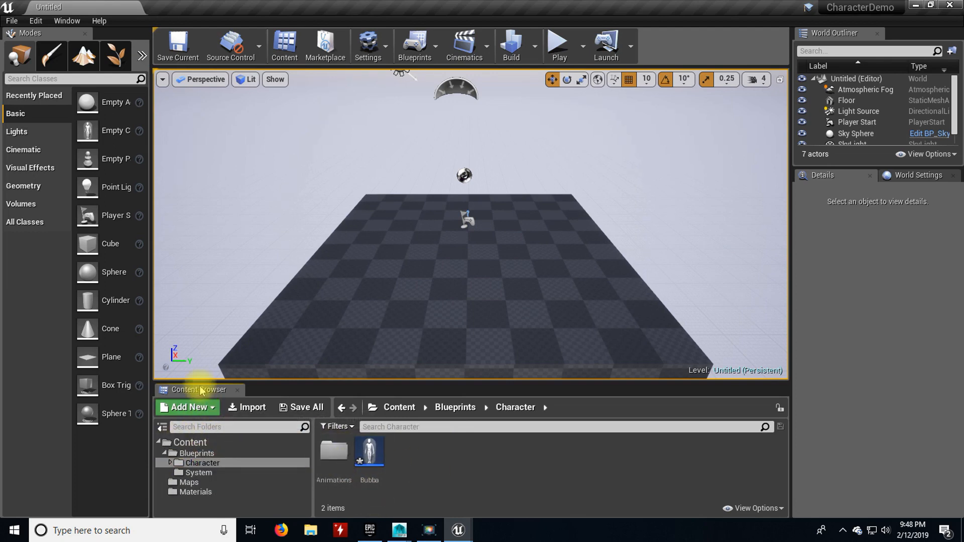
pyautogui.click(248, 410)
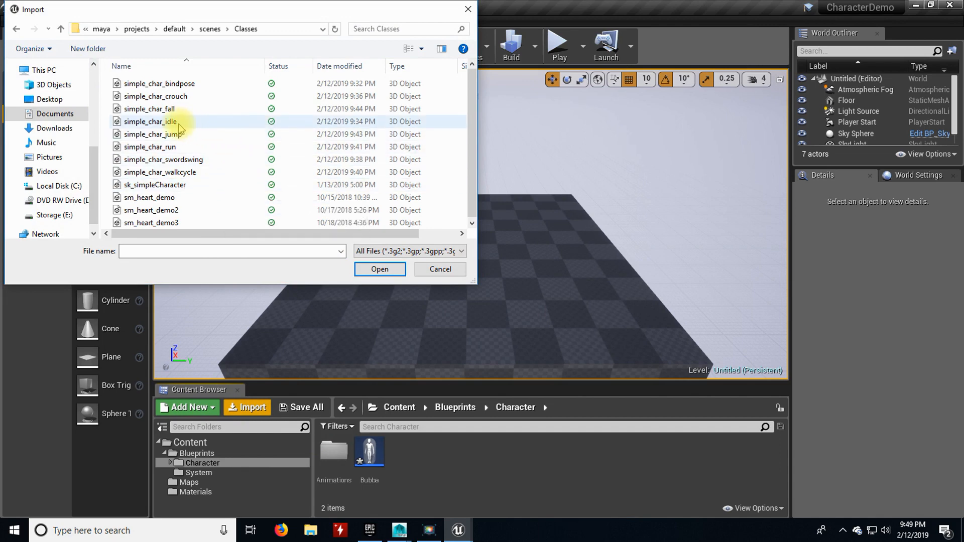
pyautogui.click(147, 85)
pyautogui.click(380, 269)
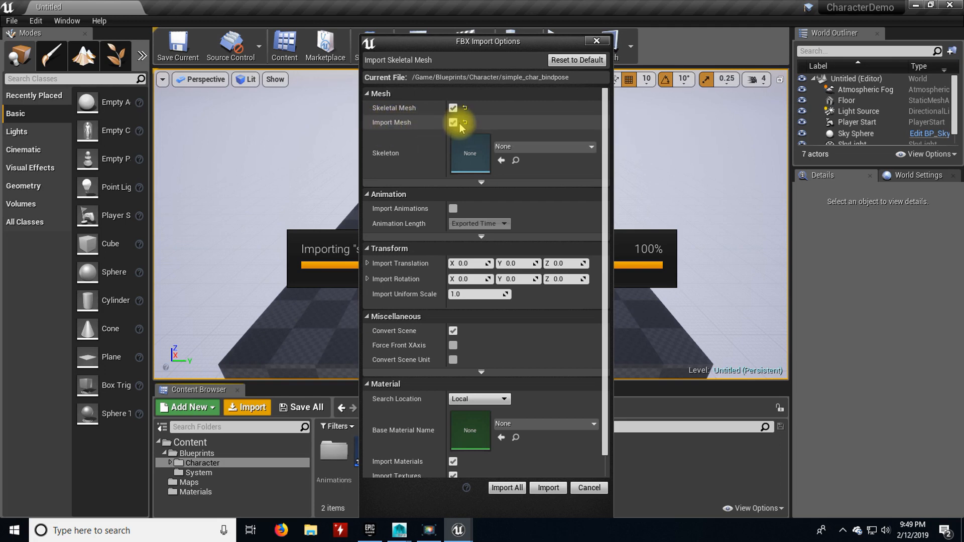
pyautogui.click(562, 147)
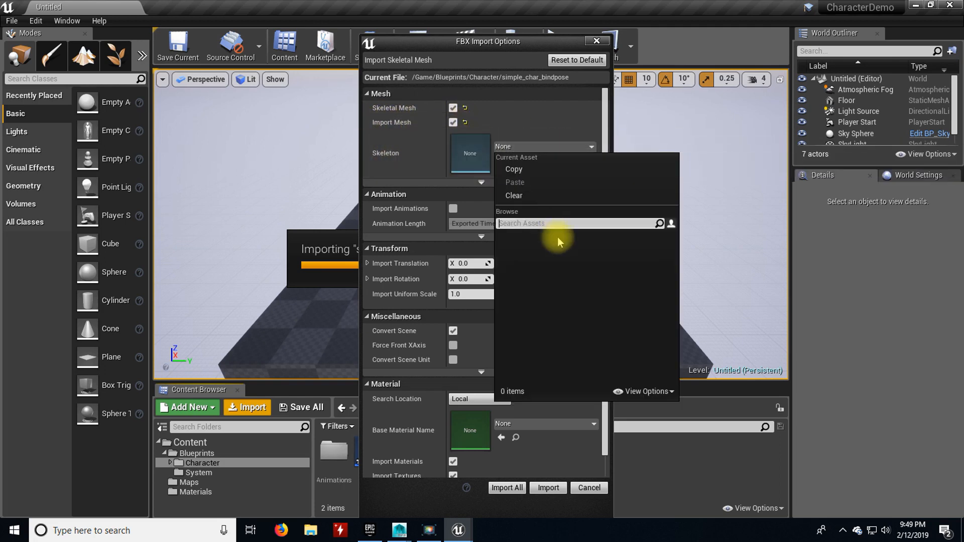
pyautogui.click(415, 162)
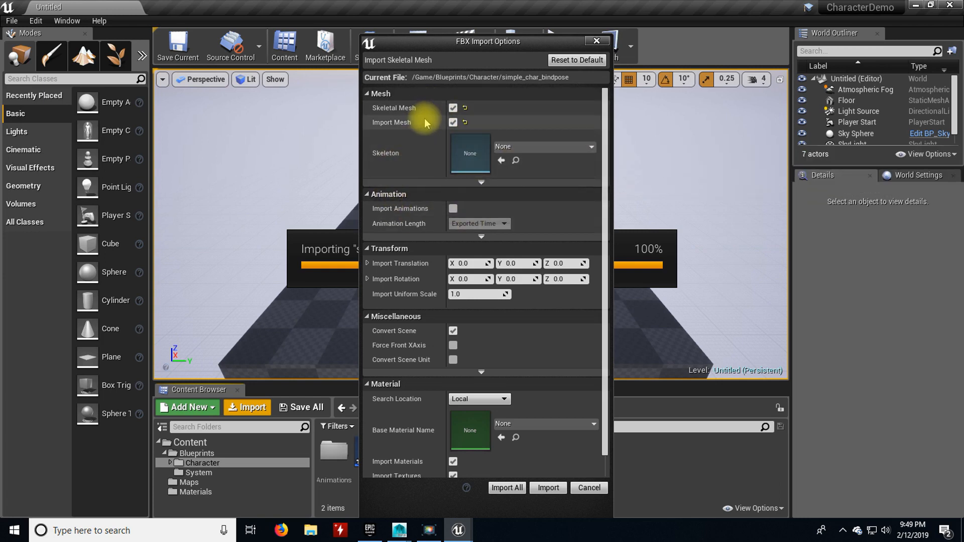
pyautogui.click(561, 490)
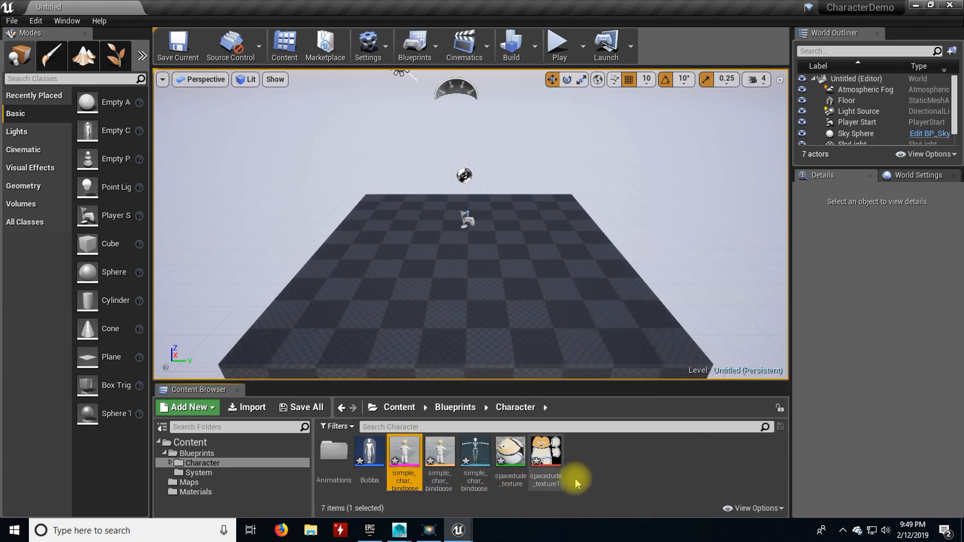
# Move the spacedude_texture material from the Character folder to the Materials folder
pyautogui.click(513, 455)
pyautogui.moveTo(513, 455); pyautogui.dragTo(193, 496)
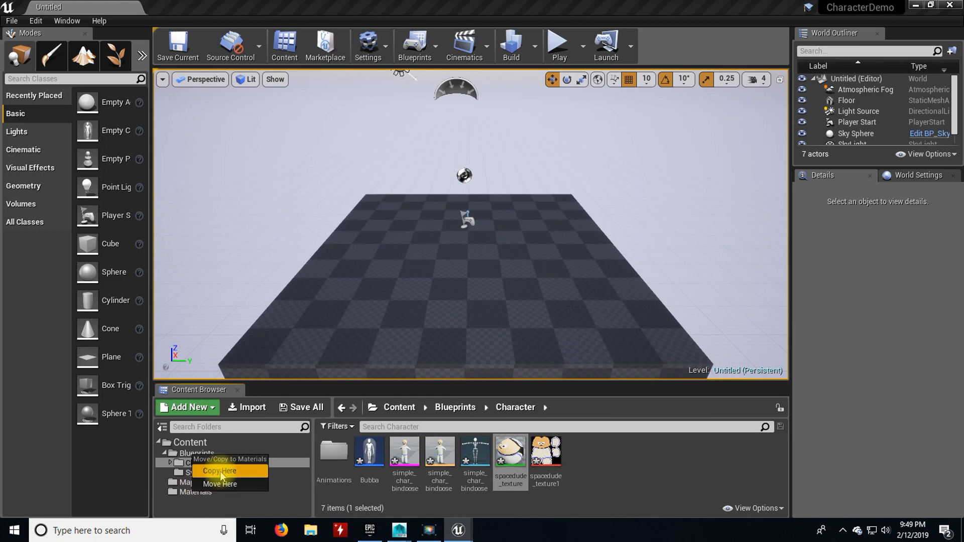
pyautogui.click(217, 484)
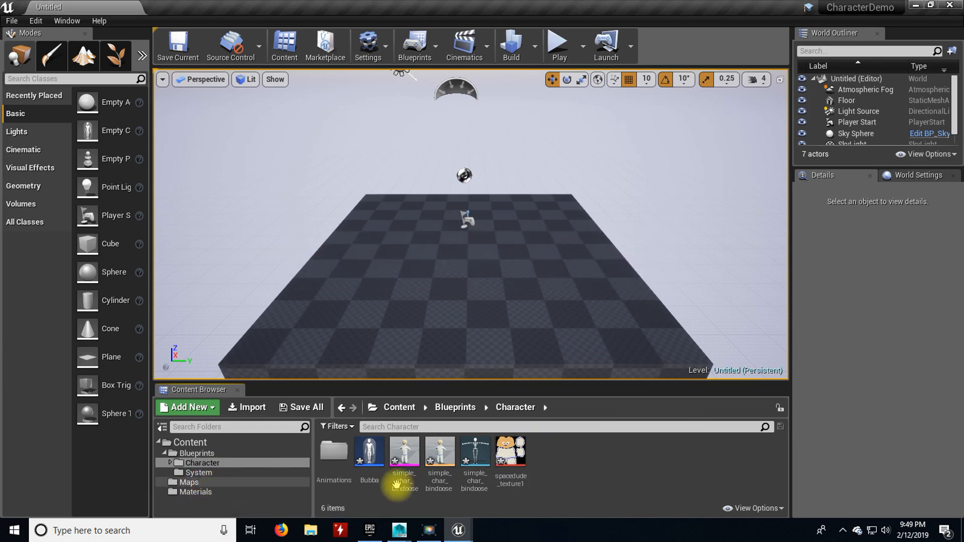
# Add a folder named Textures directly under the Content folder
pyautogui.click(517, 455)
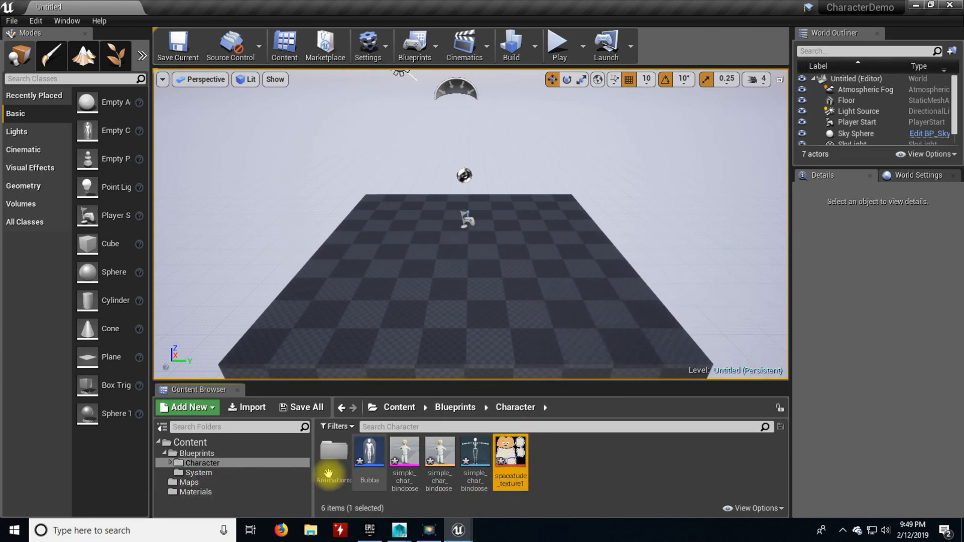
pyautogui.click(185, 408)
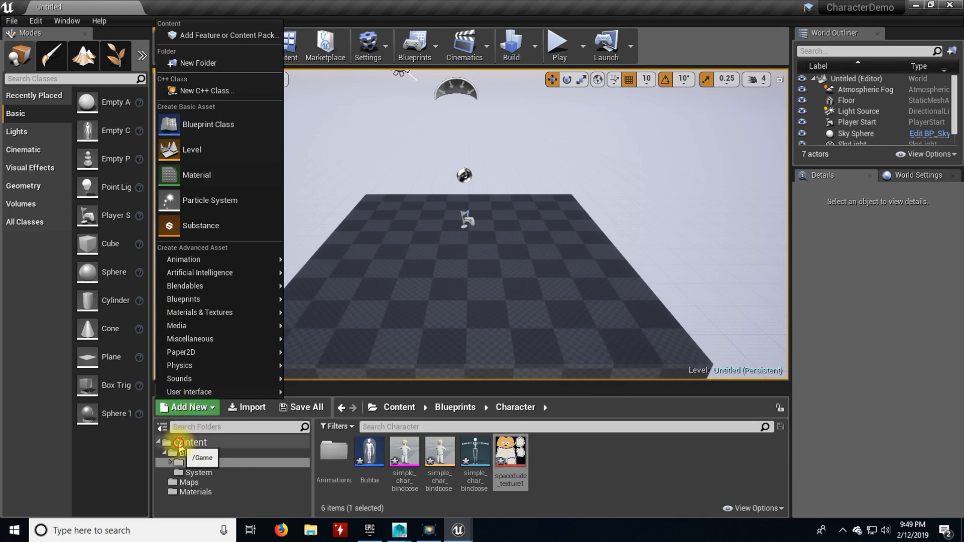
pyautogui.click(194, 442)
pyautogui.click(187, 408)
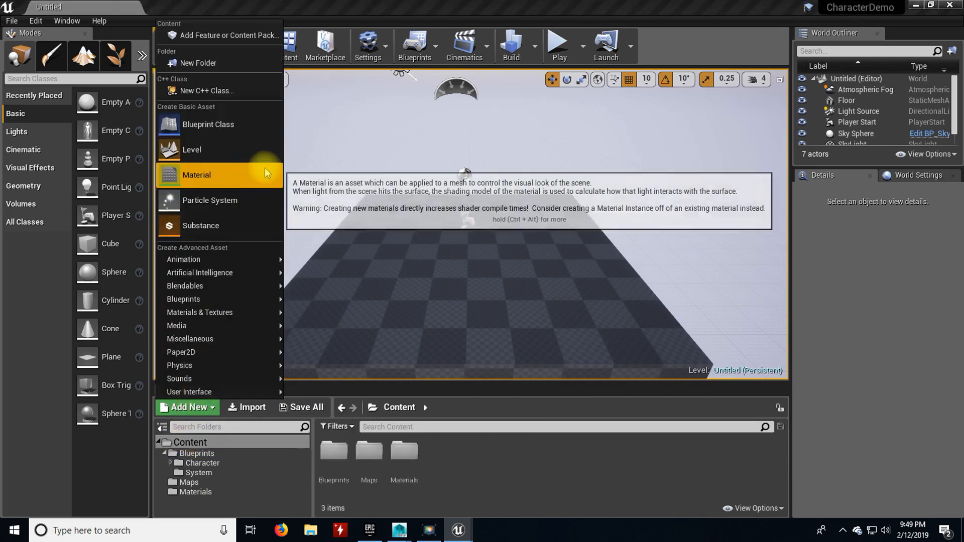
pyautogui.click(231, 68)
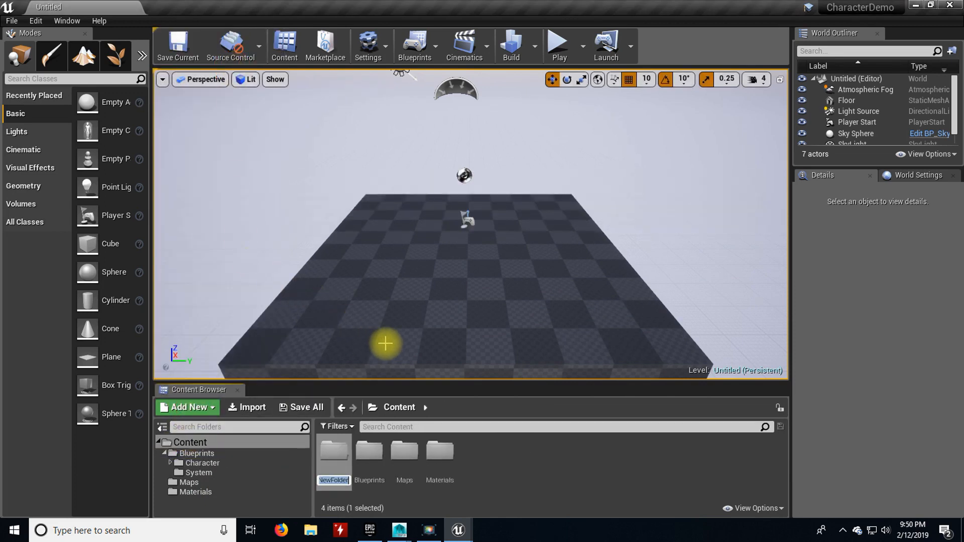
pyautogui.write('Text')
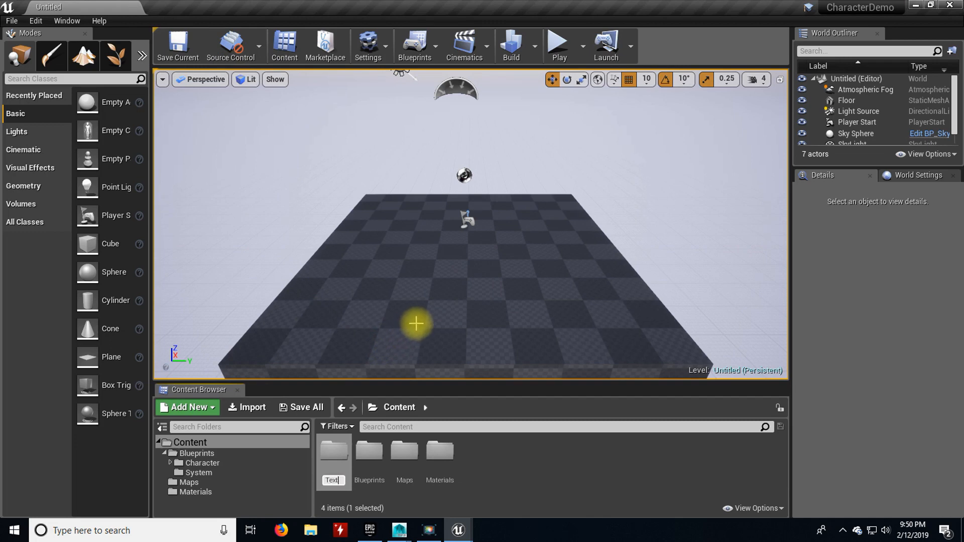
pyautogui.write('ures')
pyautogui.press('Return')
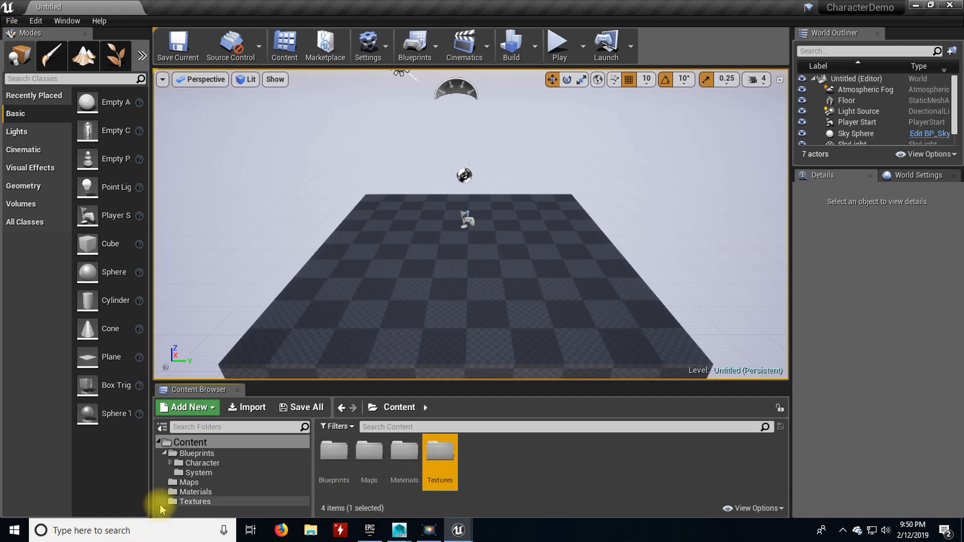
# Move the spacedude_texture1 texture from the Character folder to the Textures folder
pyautogui.click(214, 463)
pyautogui.moveTo(510, 455); pyautogui.dragTo(205, 501)
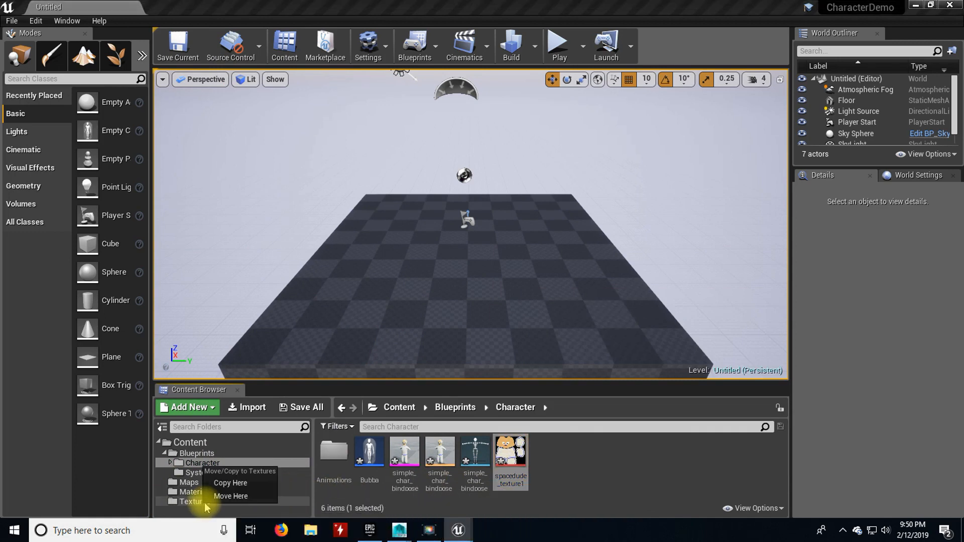
pyautogui.click(215, 496)
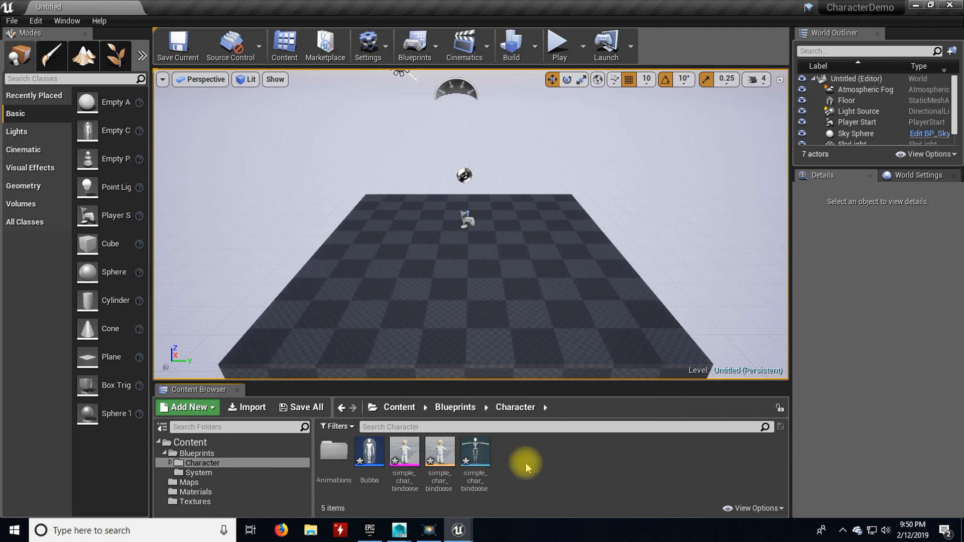
# Collapse the Blueprints folder tree and add a folder named Mesh under Content
pyautogui.click(166, 453)
pyautogui.click(165, 453)
pyautogui.click(166, 453)
pyautogui.click(165, 453)
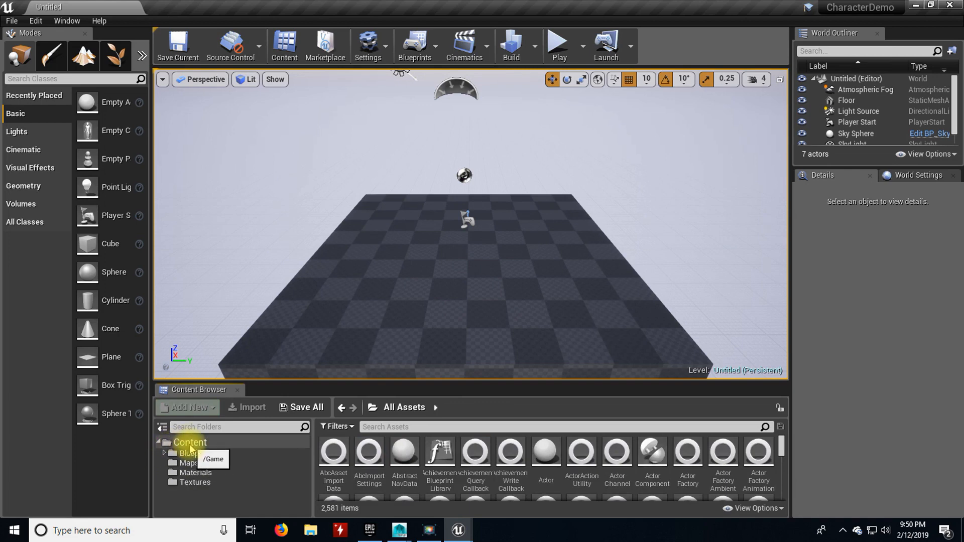
pyautogui.click(190, 444)
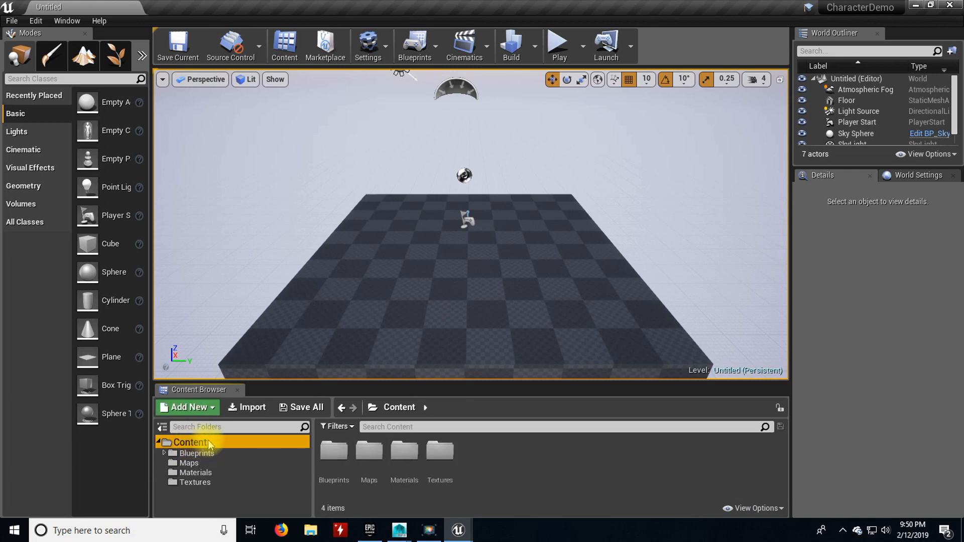
pyautogui.rightClick(207, 441)
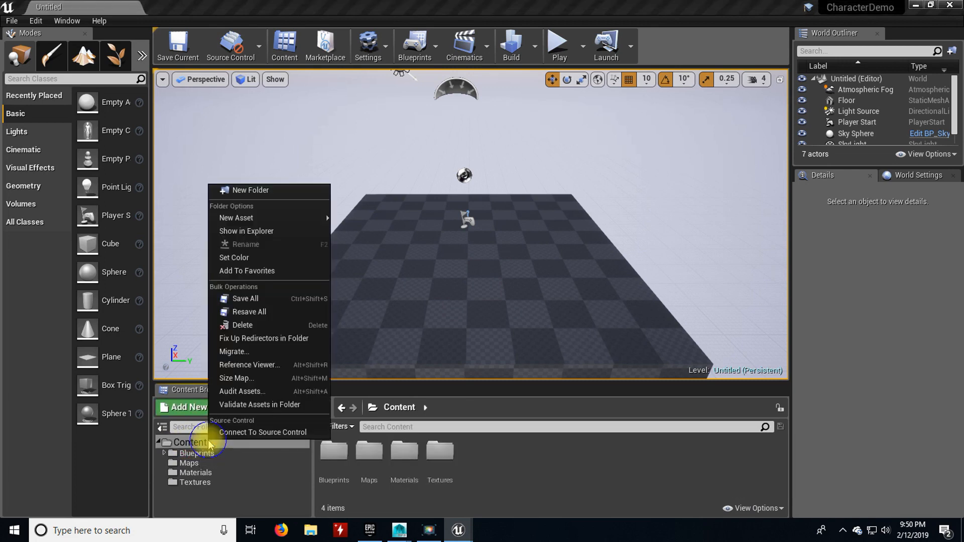
pyautogui.click(251, 190)
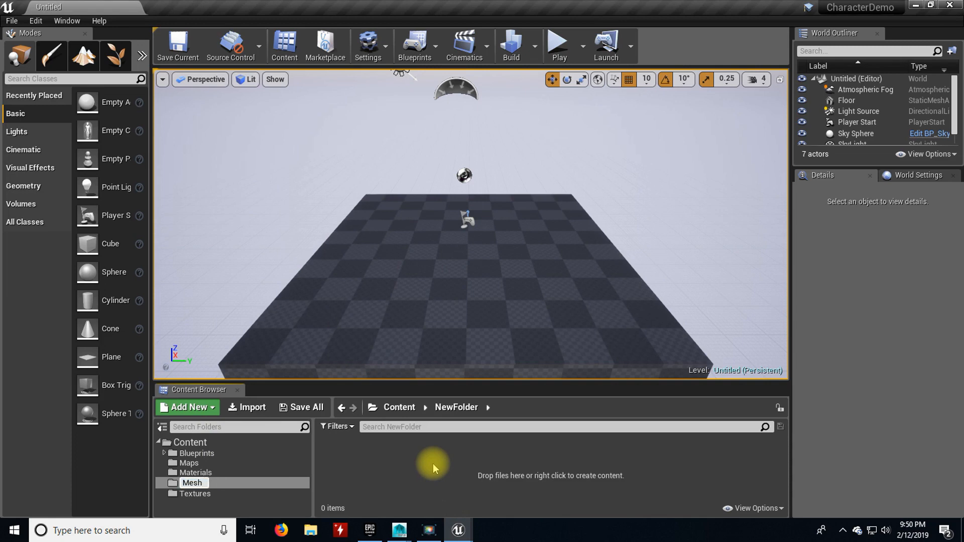
pyautogui.press('Return')
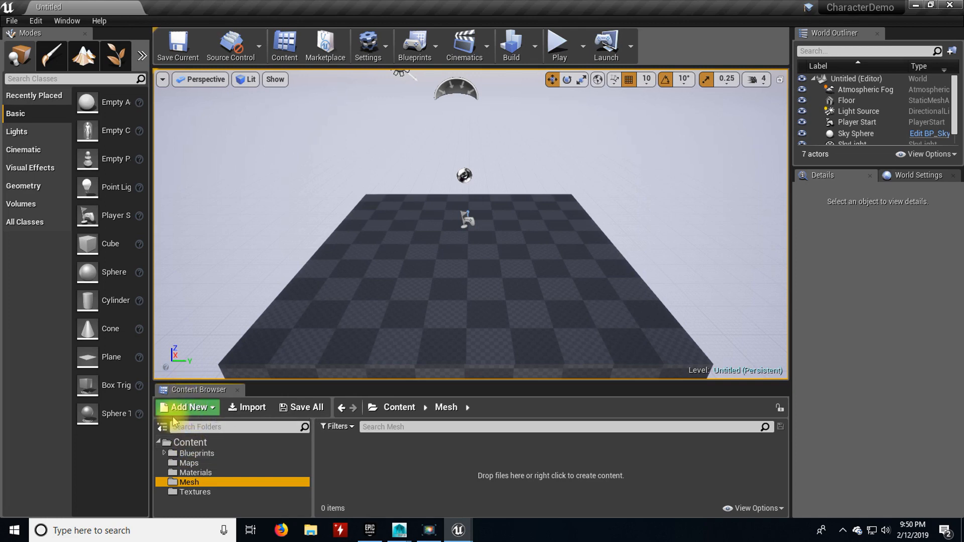
# Move the three simple_char_bindpose assets from the Character folder to the Mesh folder, and open the Mesh folder
pyautogui.click(175, 454)
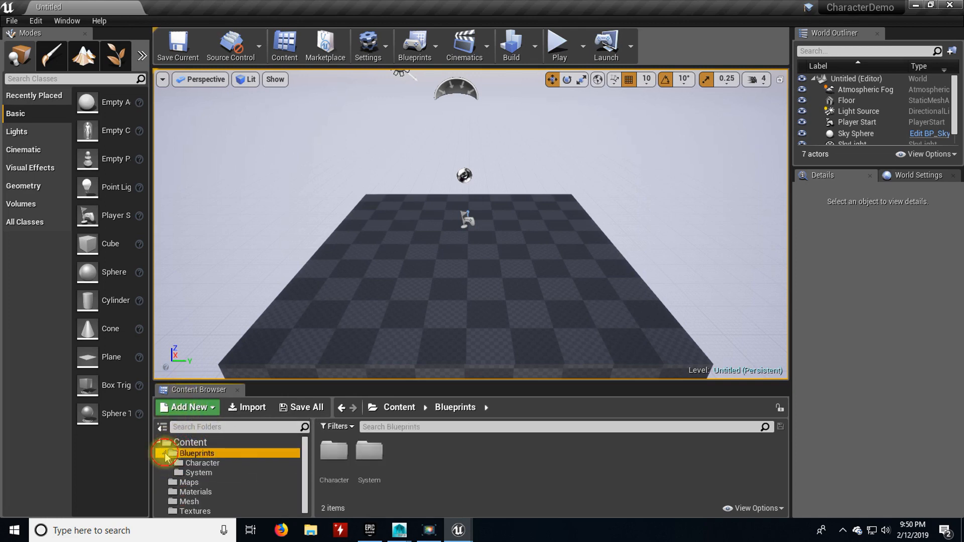
pyautogui.doubleClick(334, 449)
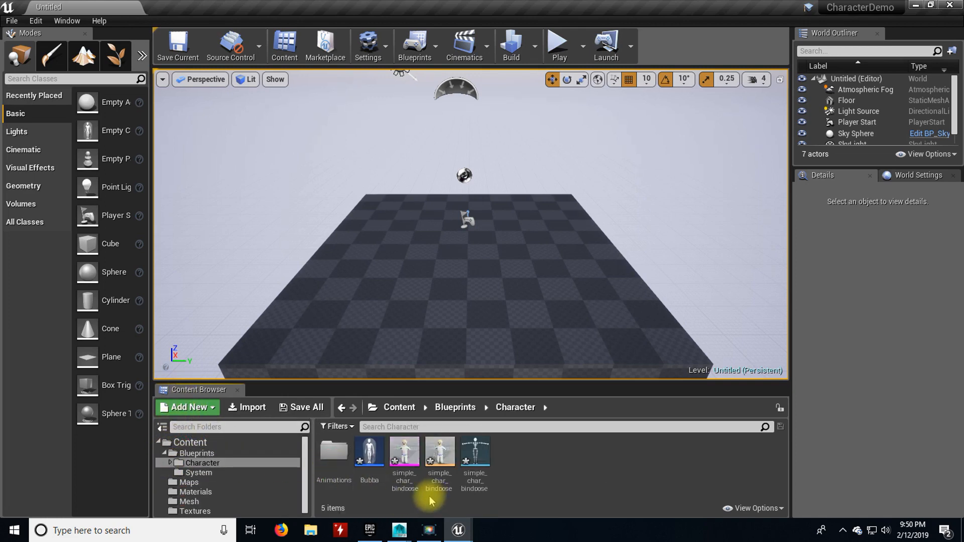
pyautogui.click(404, 455)
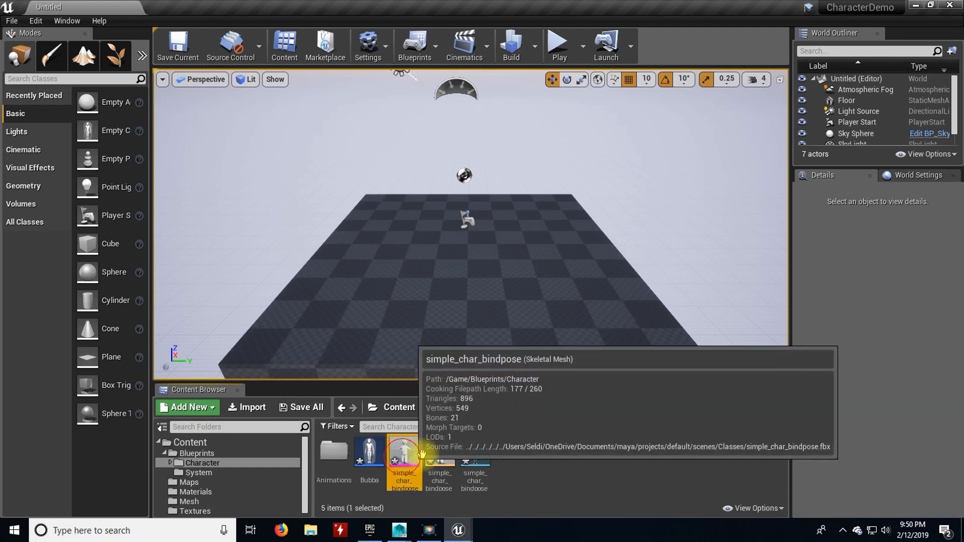
pyautogui.keyDown('shift'); pyautogui.click(476, 455); pyautogui.keyUp('shift')
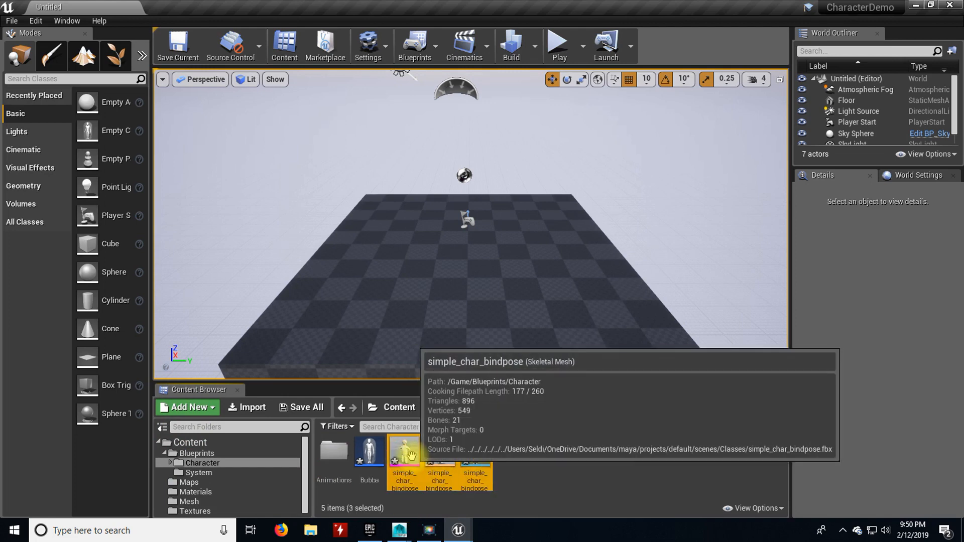
pyautogui.moveTo(408, 455); pyautogui.dragTo(201, 505)
pyautogui.click(217, 497)
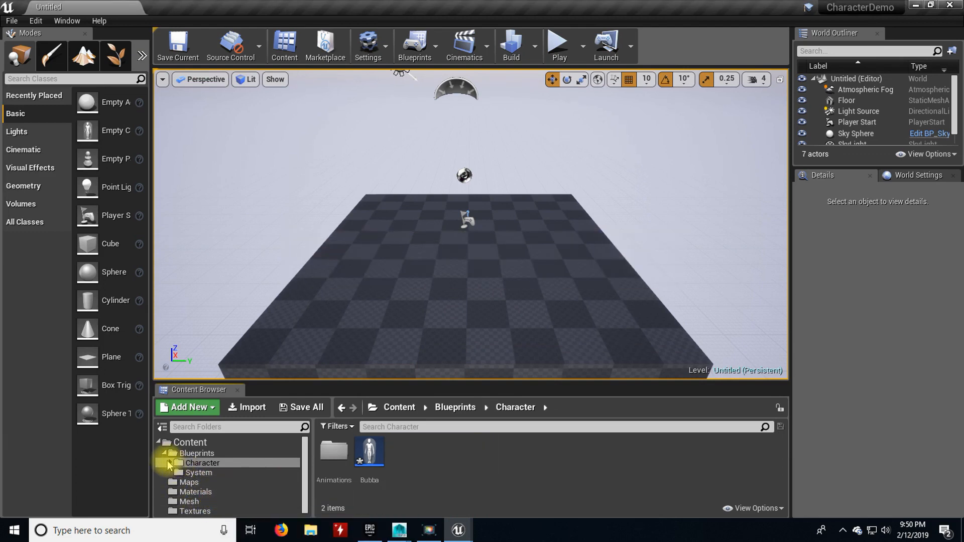
pyautogui.click(165, 454)
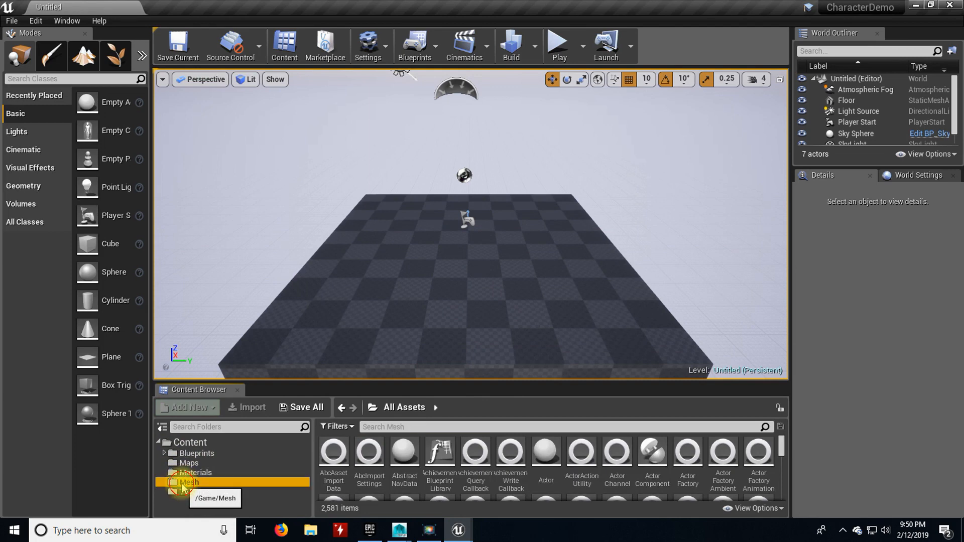
pyautogui.click(181, 482)
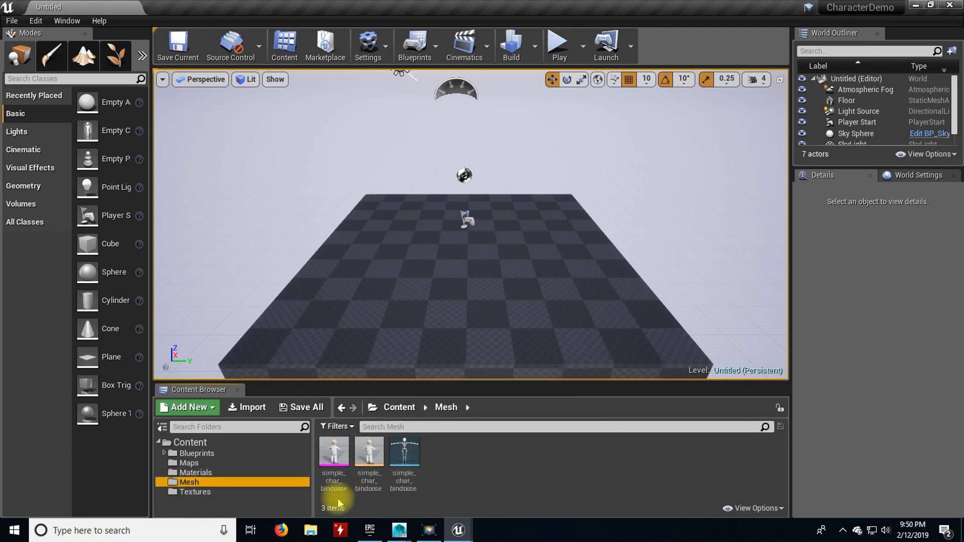
# Inspect the three simple_char_bindpose assets in the Mesh folder one by one
pyautogui.click(334, 470)
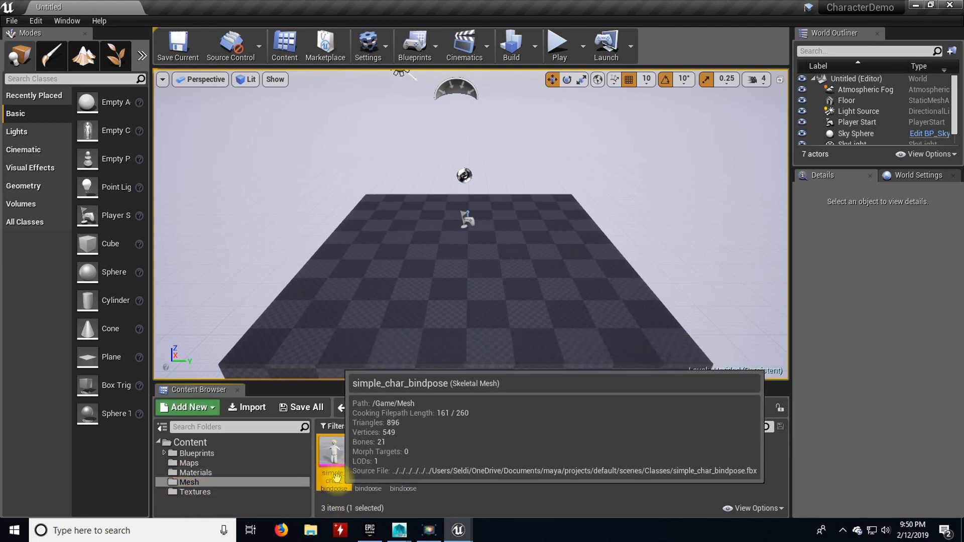
pyautogui.click(369, 460)
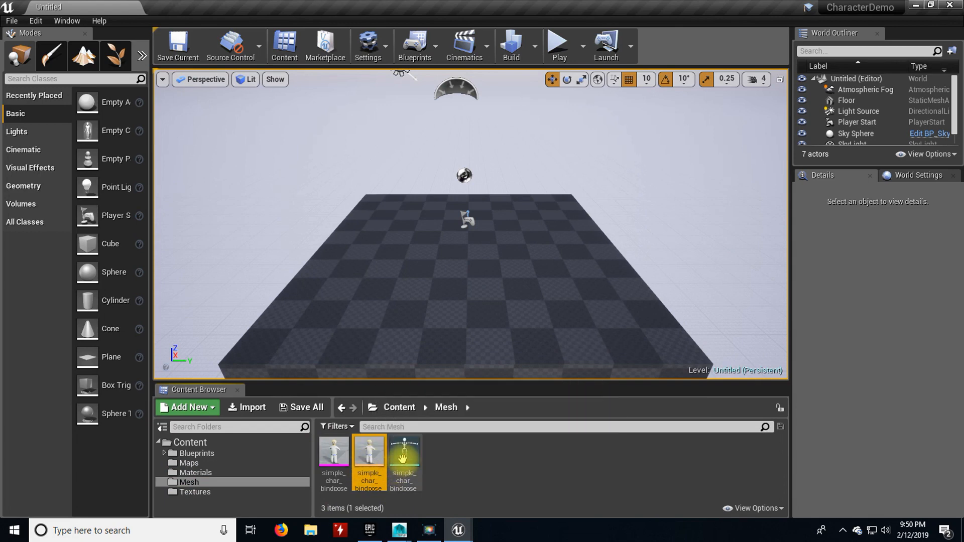
pyautogui.click(406, 463)
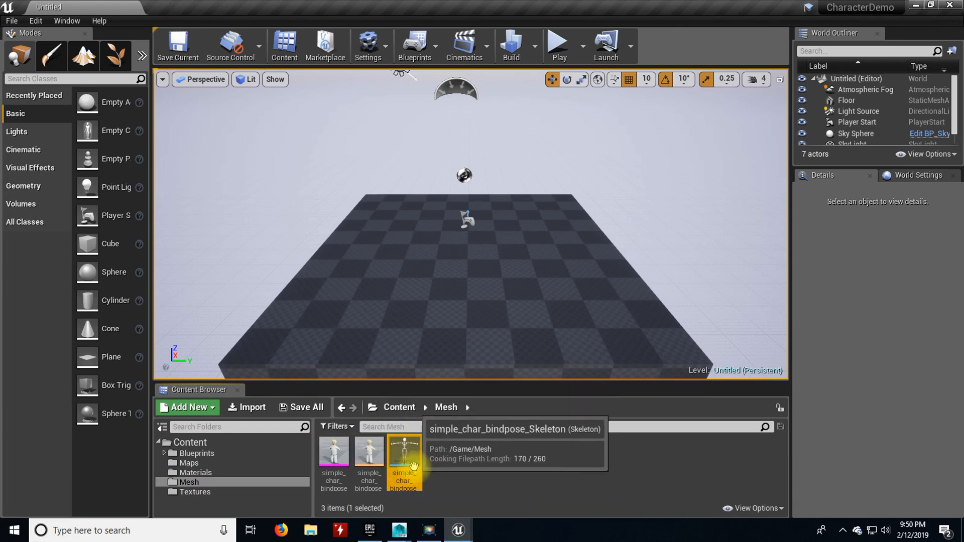
pyautogui.click(369, 455)
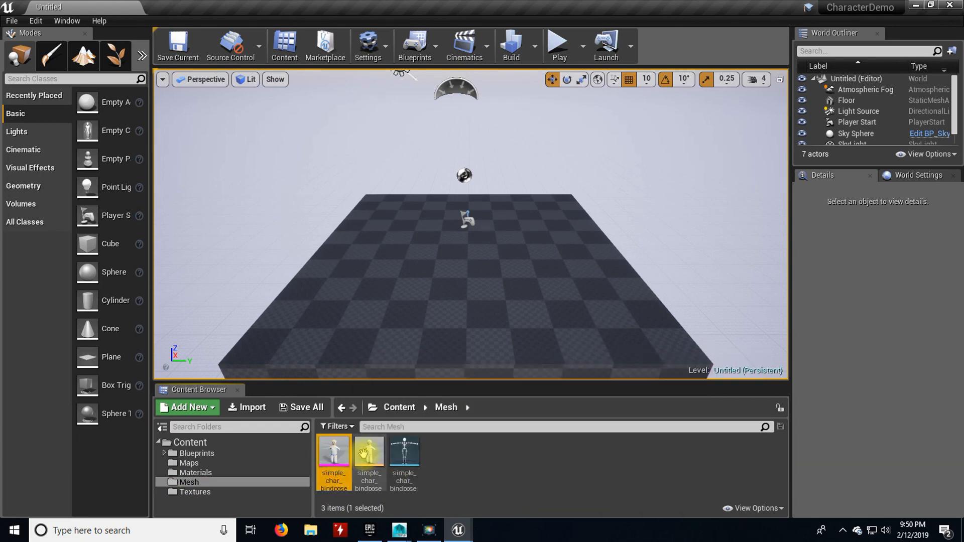
# Open the Animations folder inside the Character folder under Blueprints
pyautogui.click(195, 454)
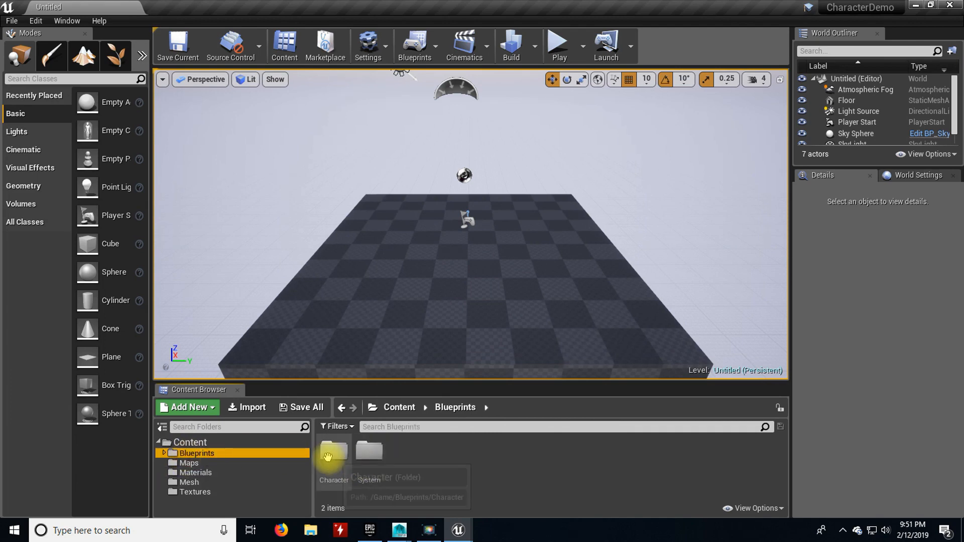
pyautogui.doubleClick(328, 455)
pyautogui.click(332, 461)
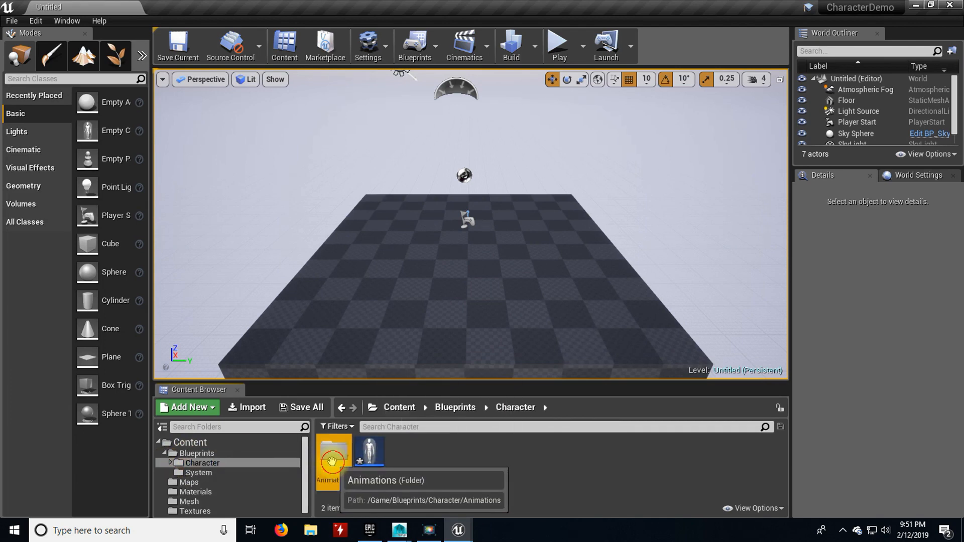
pyautogui.doubleClick(331, 461)
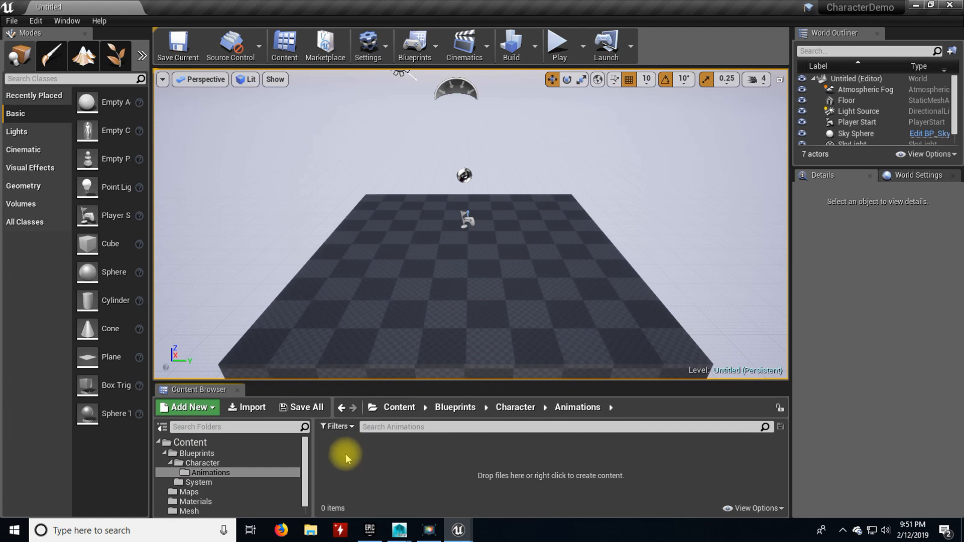
# Choose the simple_char crouch, fall, idle, jump, run, swordswing and walkcycle files from the Classes folder for import into Animations
pyautogui.click(250, 409)
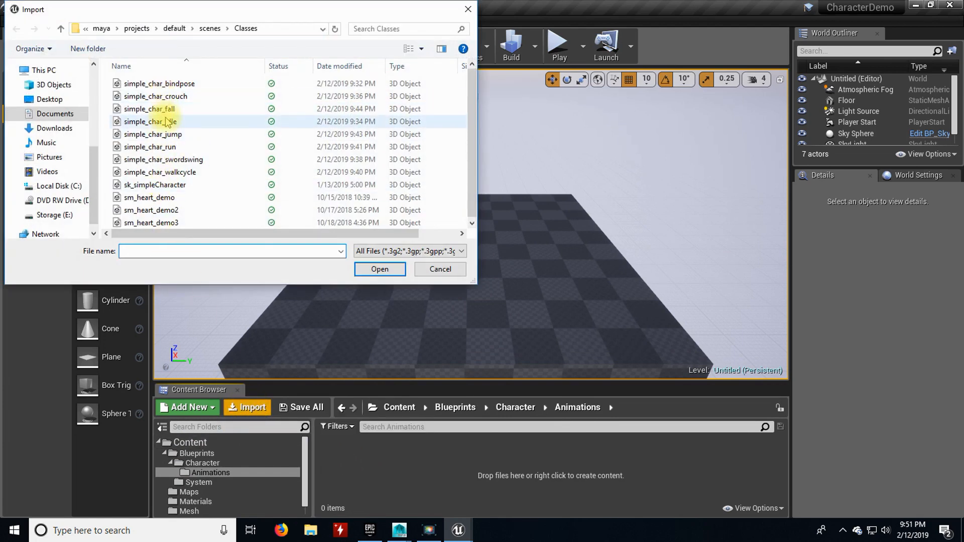
pyautogui.click(151, 96)
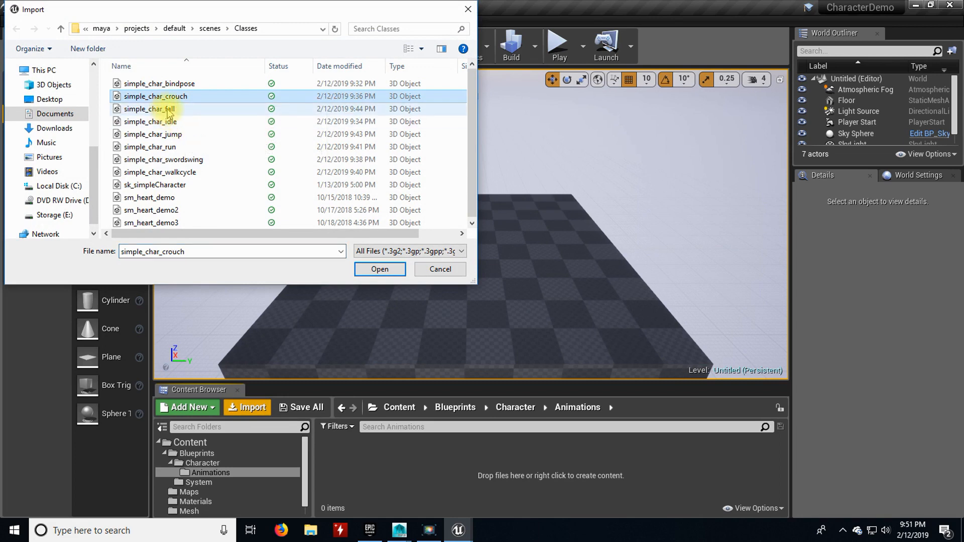
pyautogui.keyDown('ctrl'); pyautogui.click(167, 109); pyautogui.keyUp('ctrl')
pyautogui.keyDown('ctrl'); pyautogui.click(168, 122); pyautogui.keyUp('ctrl')
pyautogui.keyDown('ctrl'); pyautogui.click(169, 135); pyautogui.keyUp('ctrl')
pyautogui.keyDown('ctrl'); pyautogui.click(174, 147); pyautogui.keyUp('ctrl')
pyautogui.keyDown('ctrl'); pyautogui.click(197, 161); pyautogui.keyUp('ctrl')
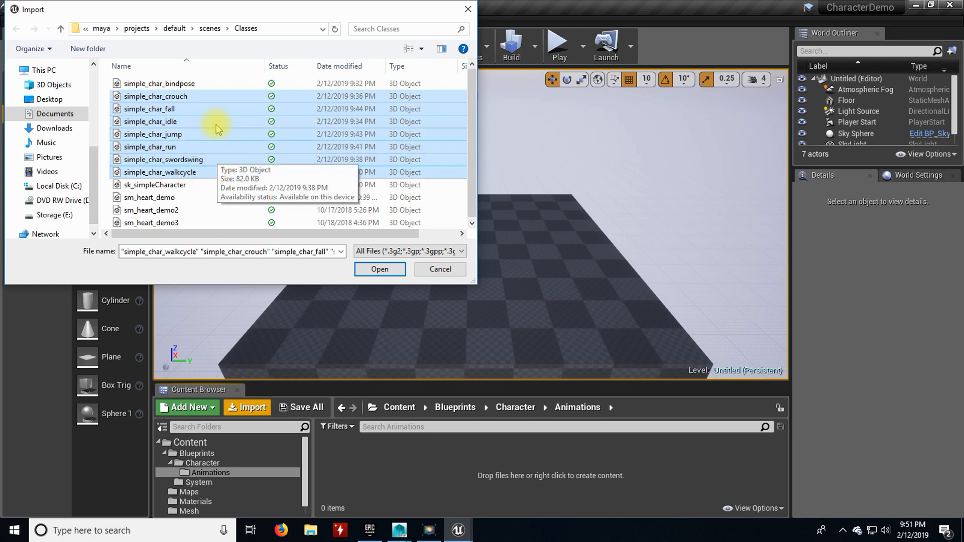
pyautogui.click(376, 269)
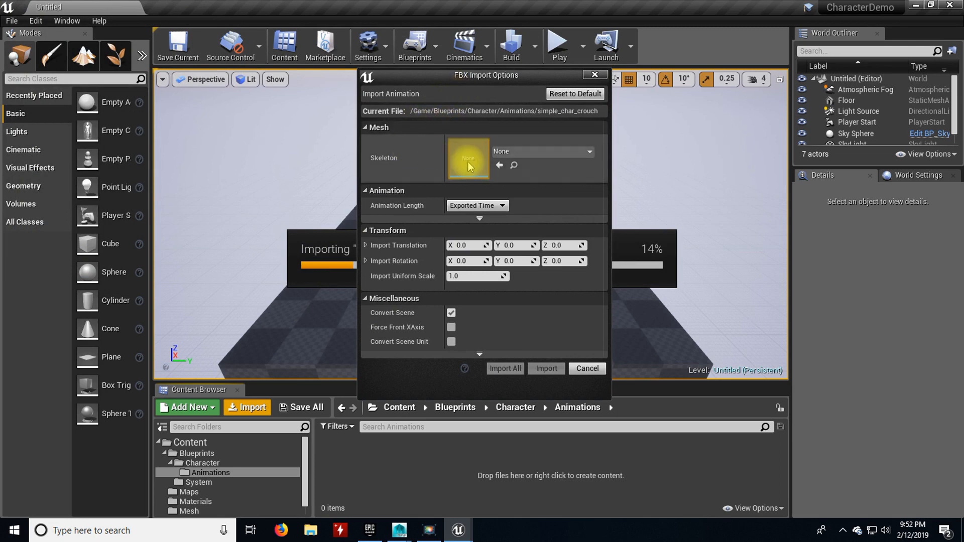
# Assign simple_char_bindpose_Skeleton as the skeleton in the FBX import options and import all the chosen animations
pyautogui.click(371, 127)
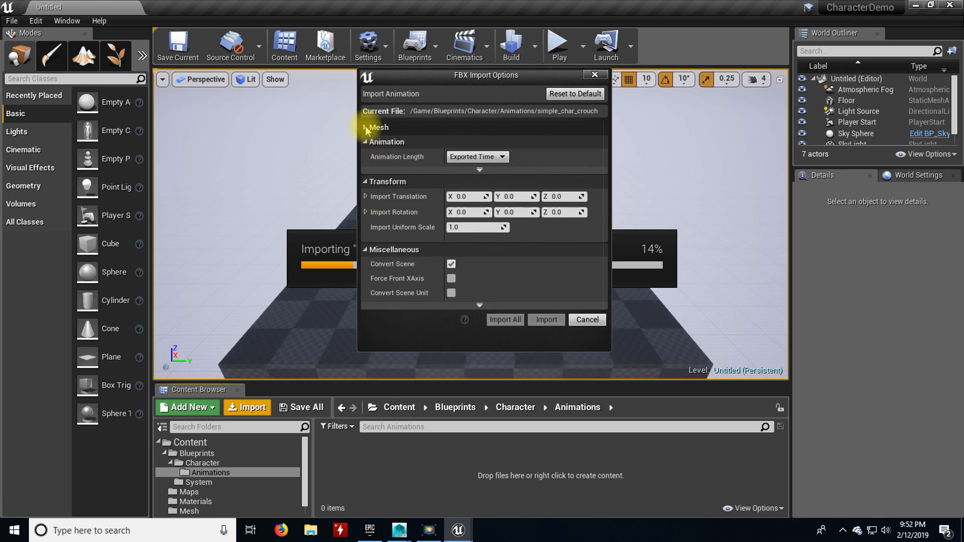
pyautogui.click(369, 129)
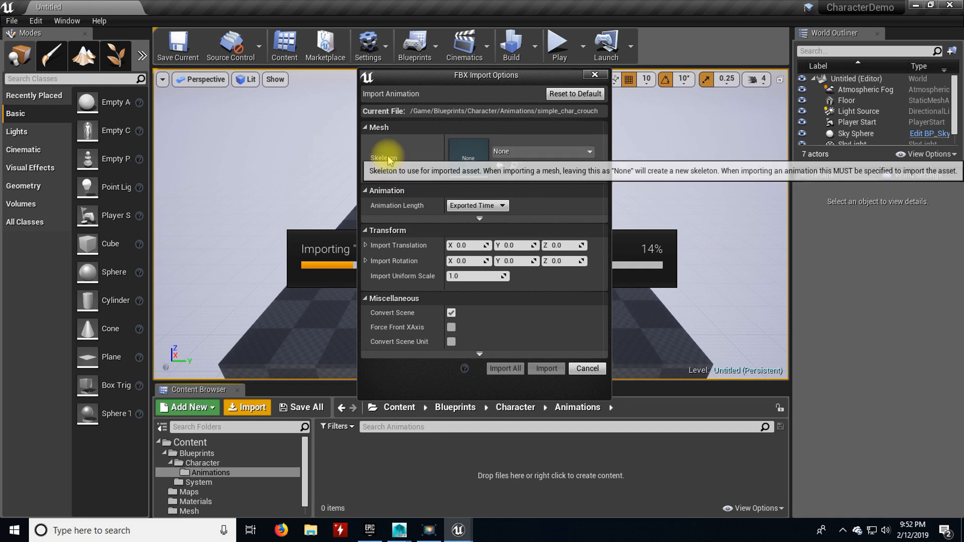
pyautogui.click(552, 152)
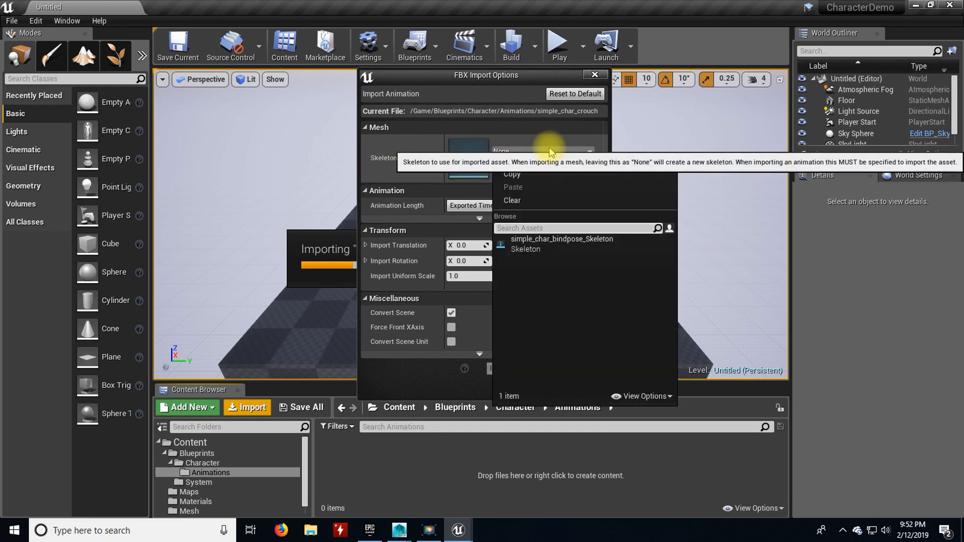
pyautogui.click(567, 248)
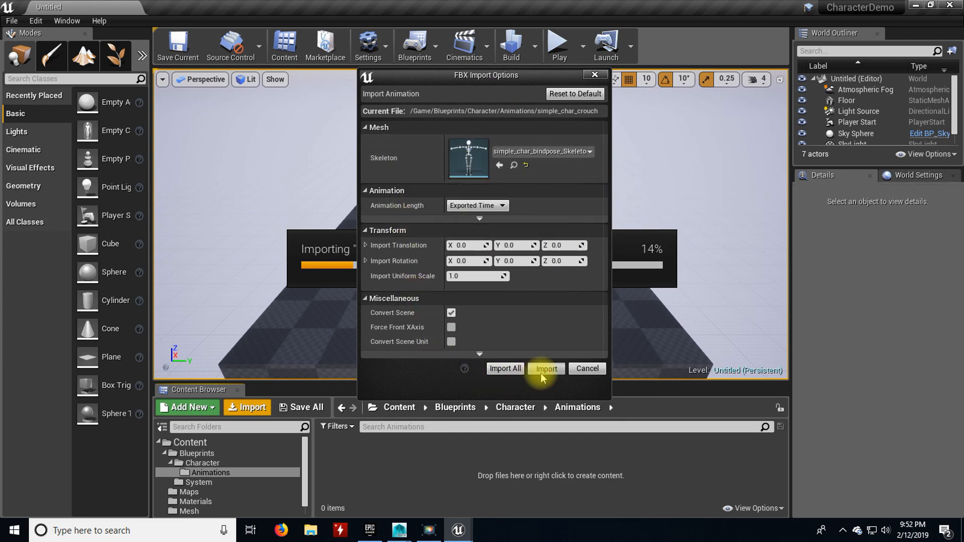
pyautogui.click(501, 372)
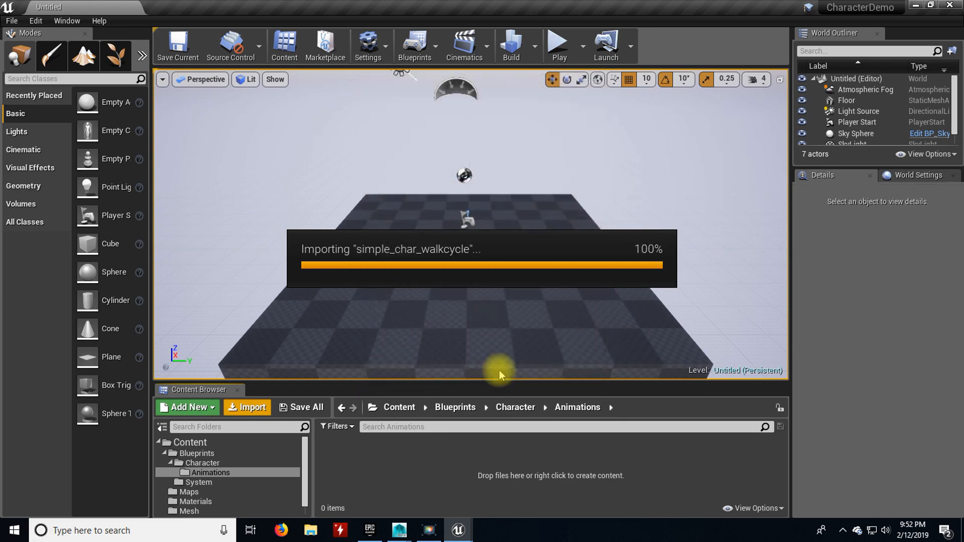
pyautogui.click(595, 463)
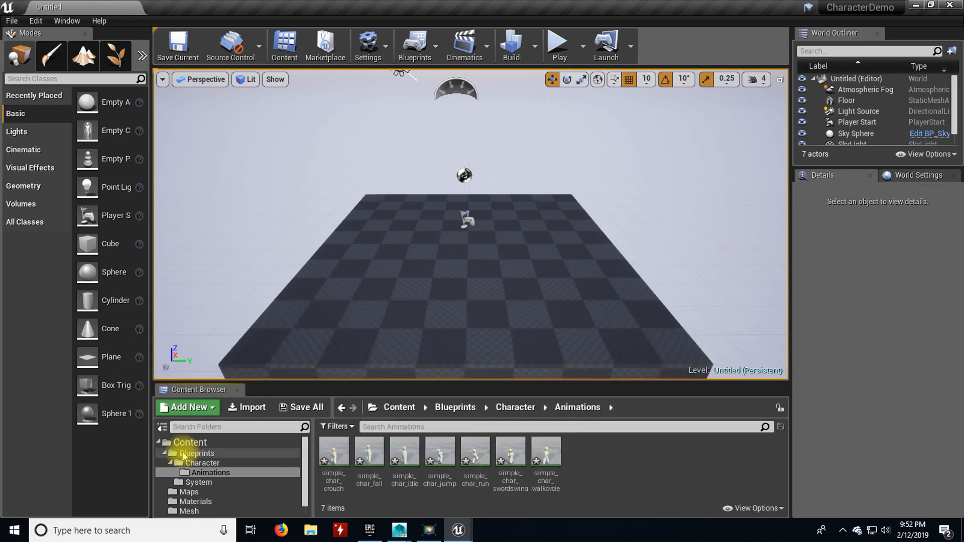
# Collapse the Character and Blueprints folder trees, return to the Content folder, and save all project assets
pyautogui.click(172, 463)
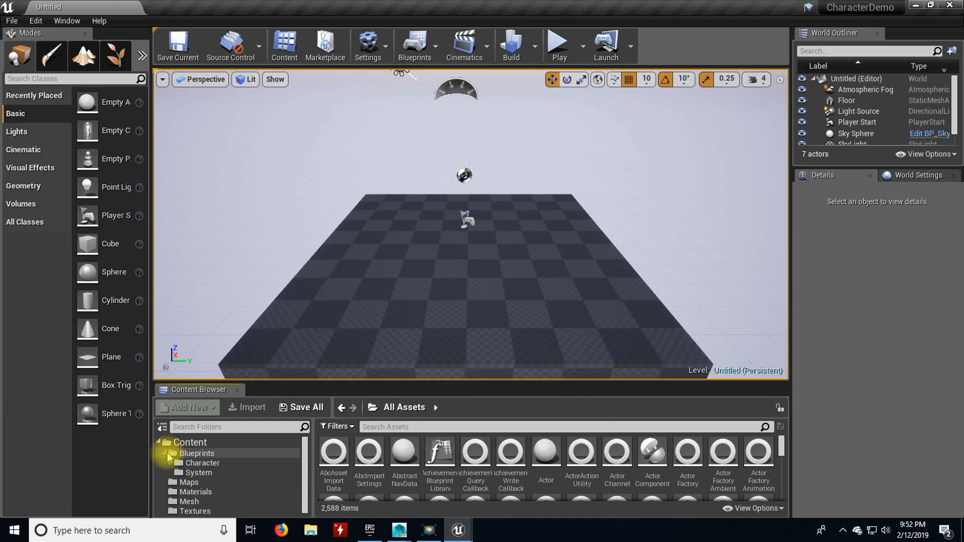
pyautogui.click(211, 442)
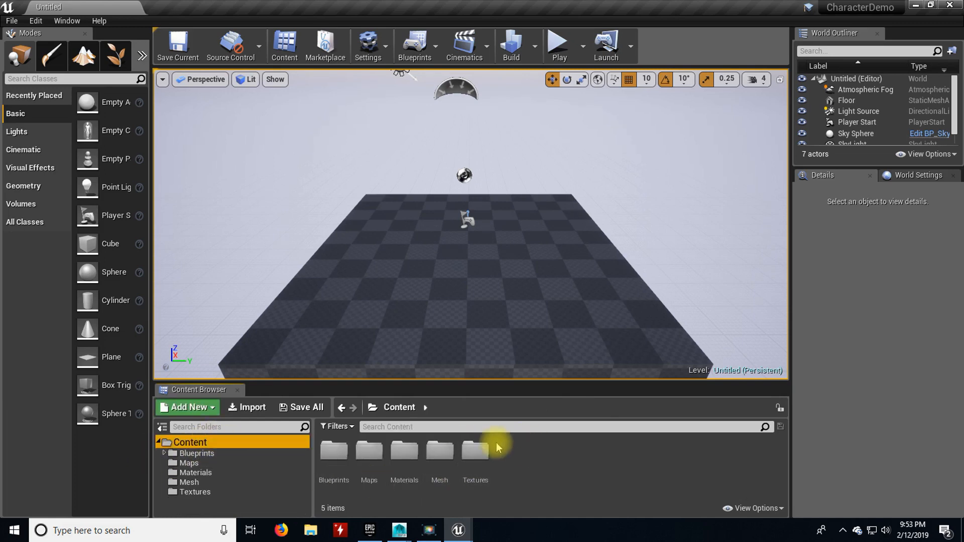
pyautogui.click(12, 21)
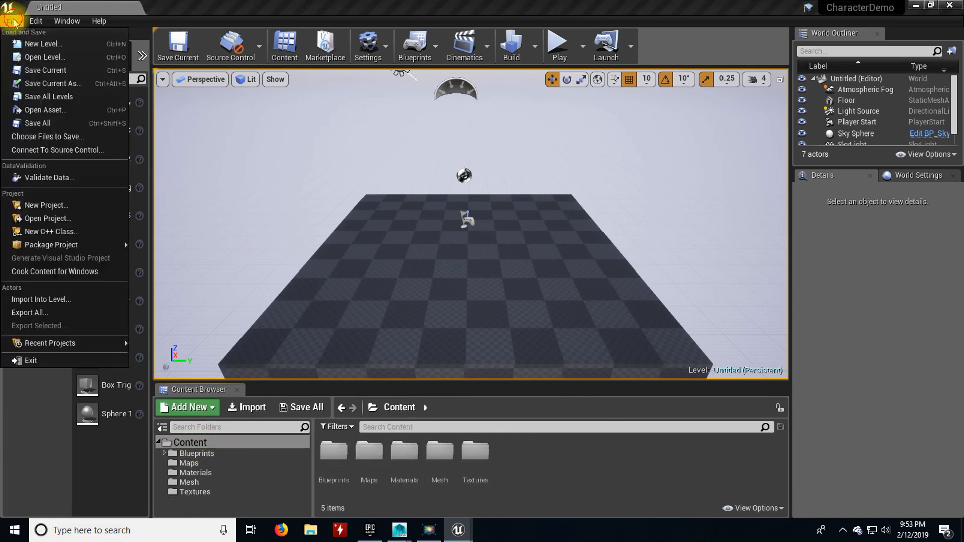
pyautogui.click(54, 122)
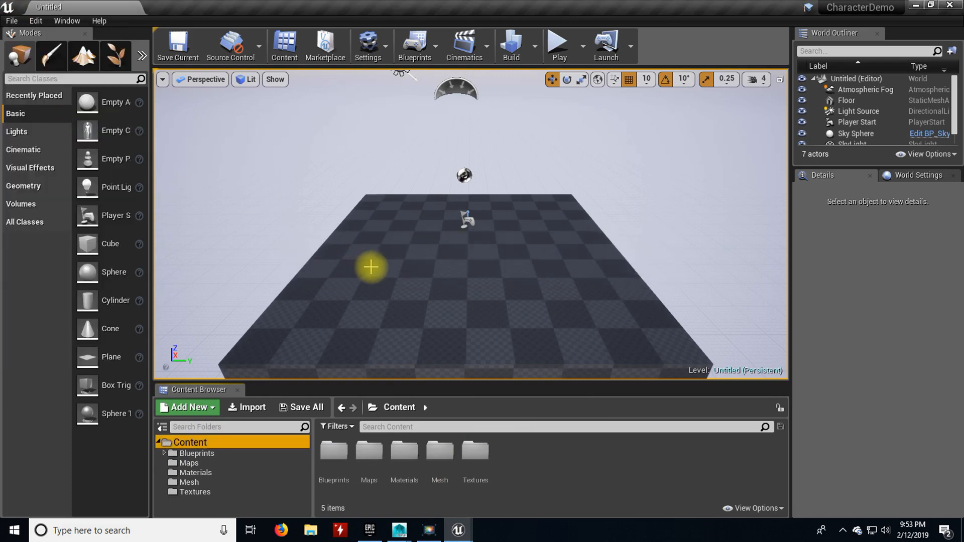